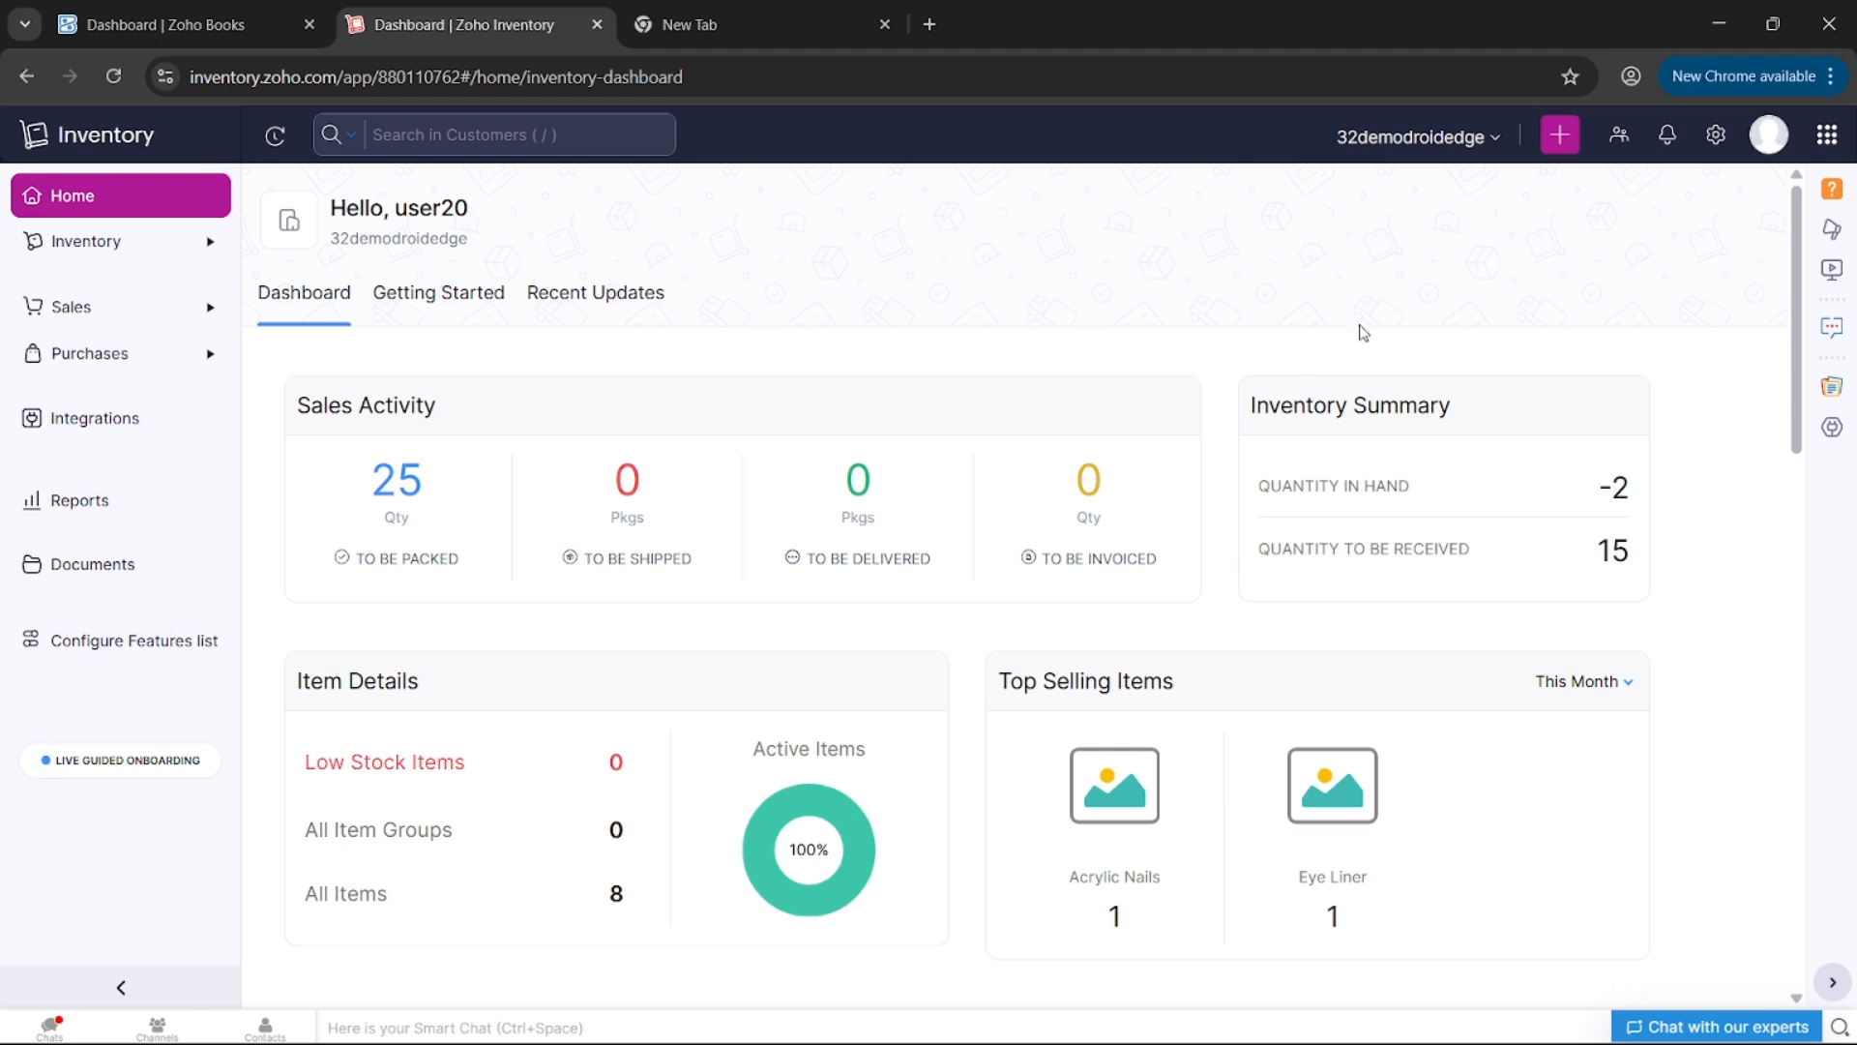
- Search the settings for 'pdf' and open Customisation > PDF Templates
left_click(1713, 138)
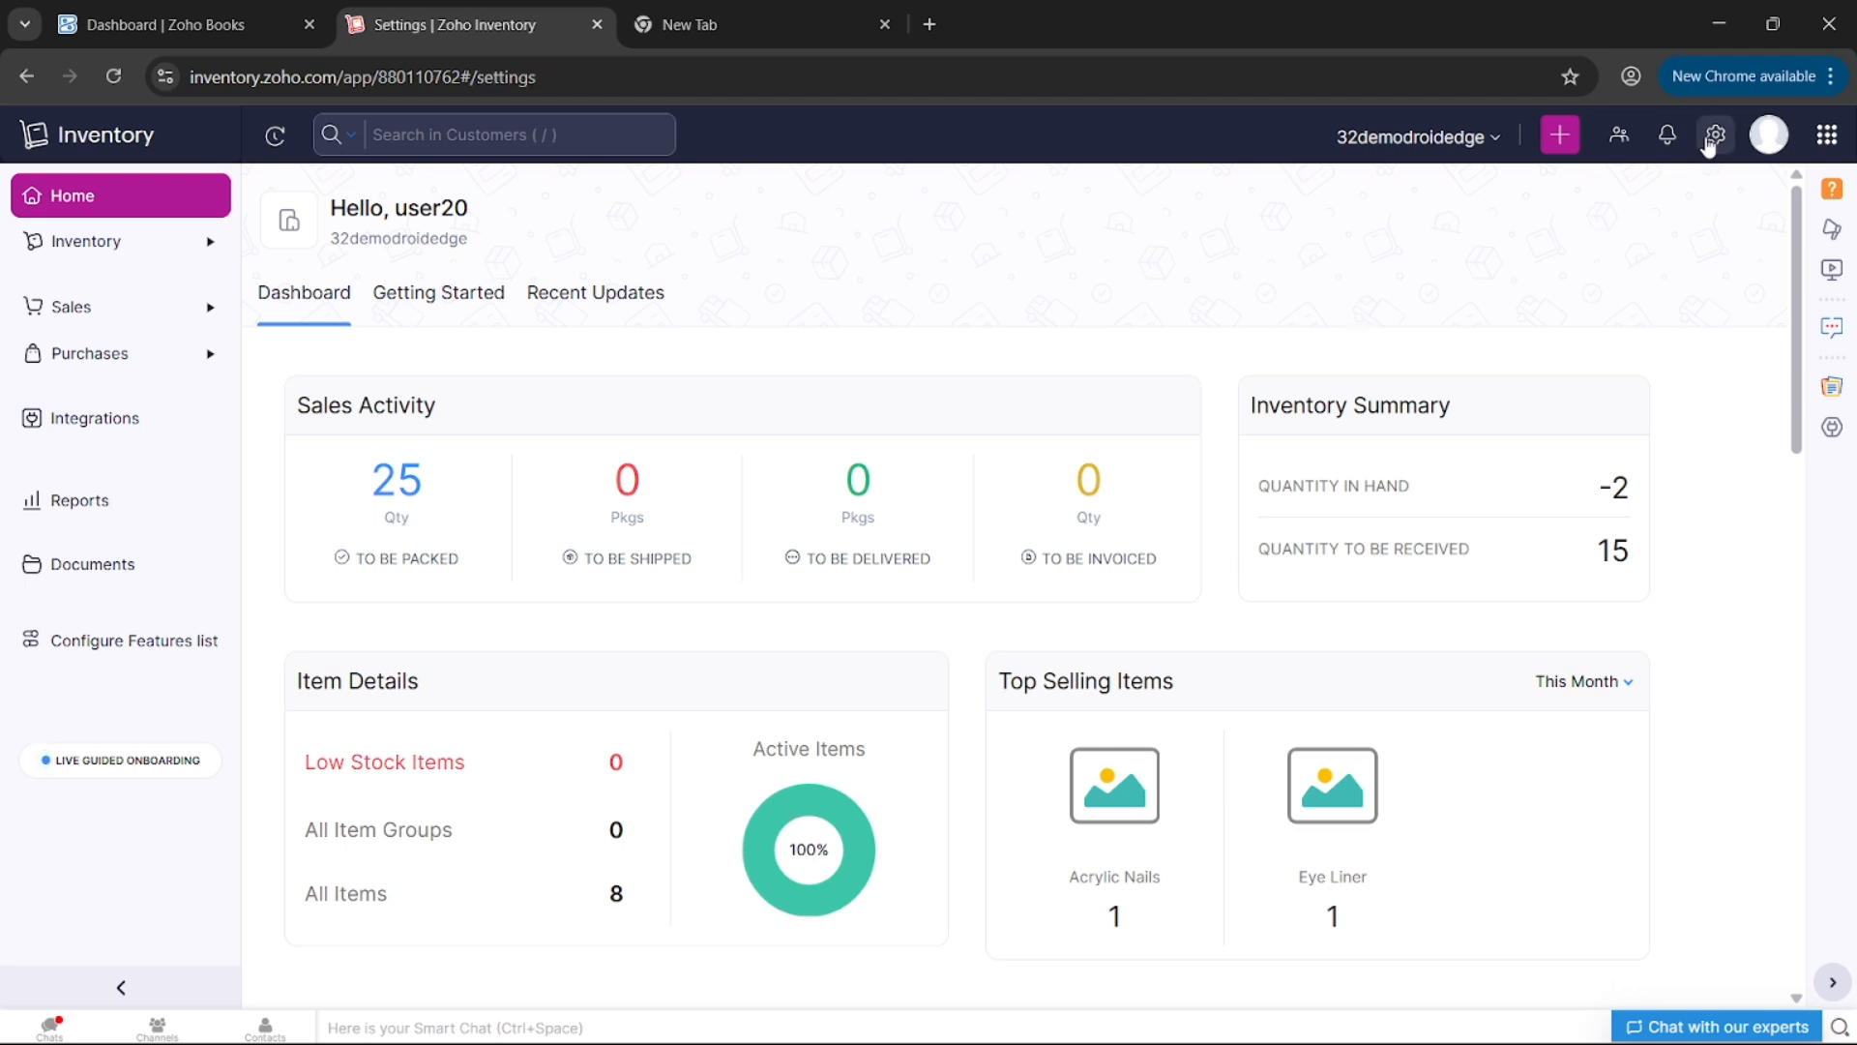
type("pdf")
scroll(849, 699, "down", 3)
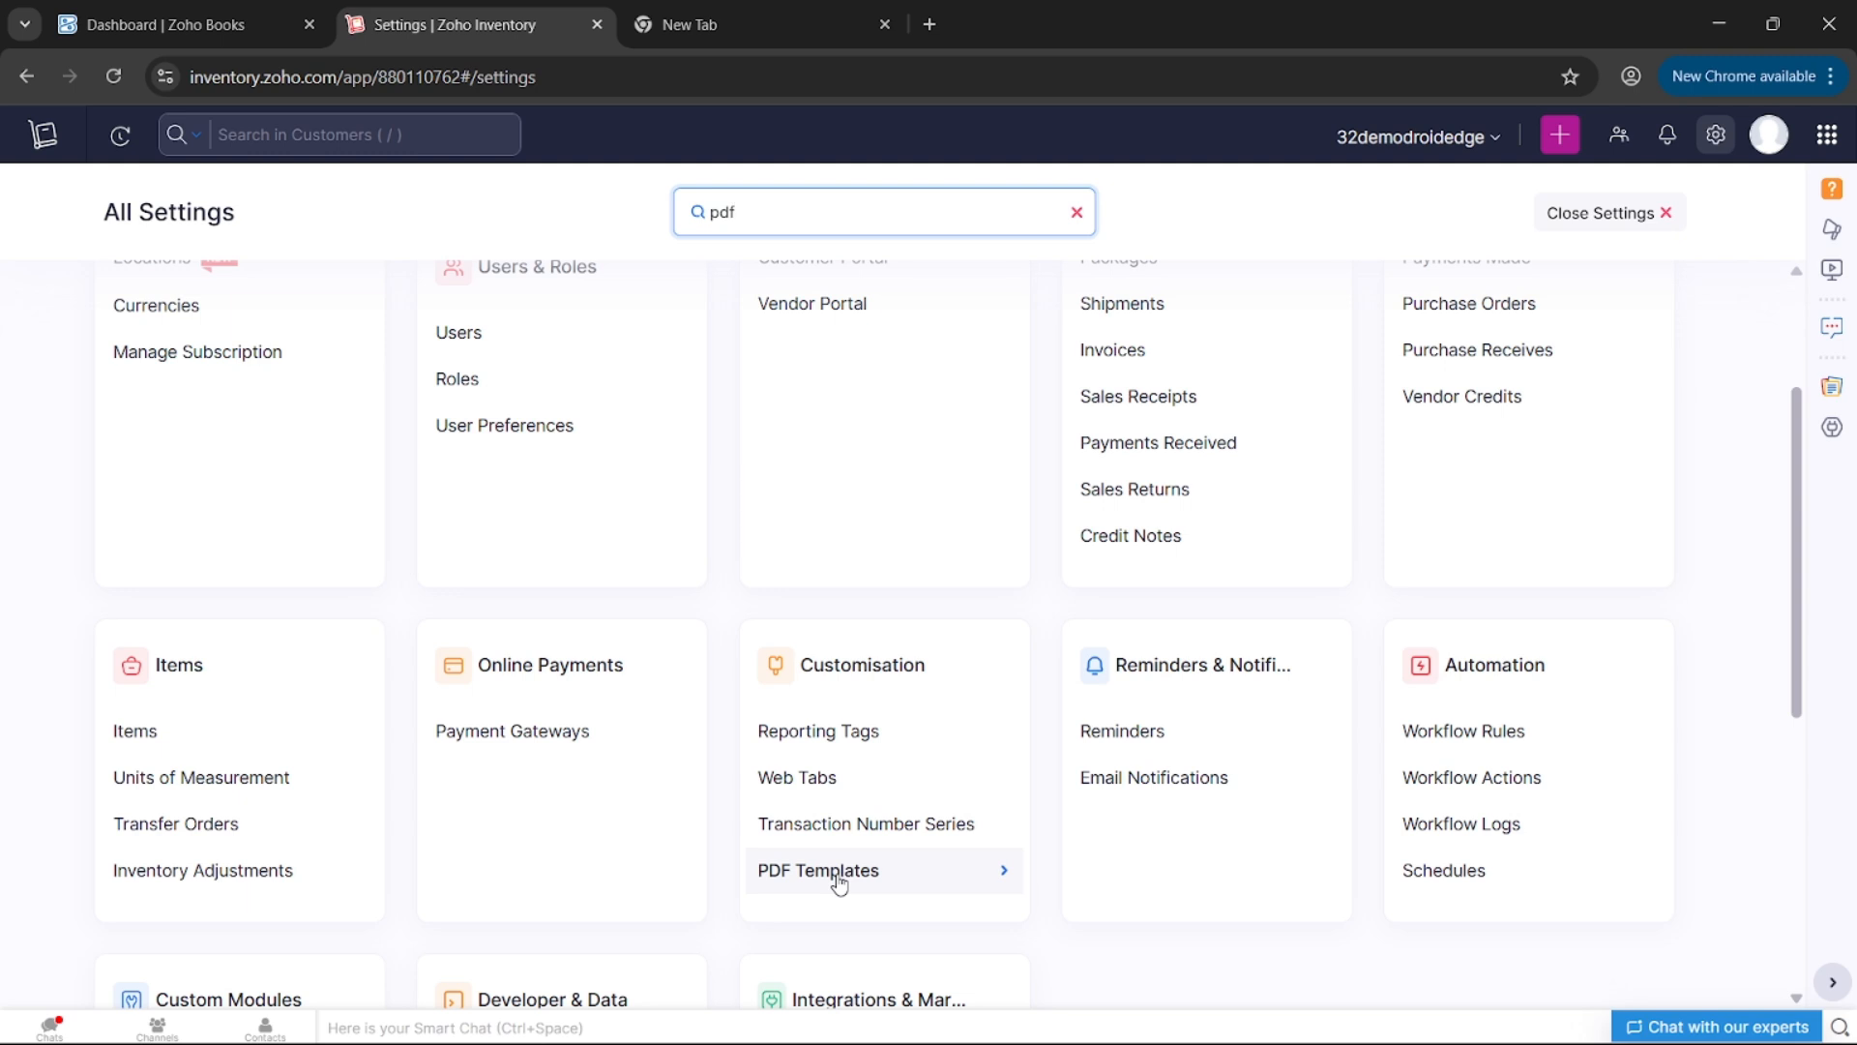
left_click(951, 227)
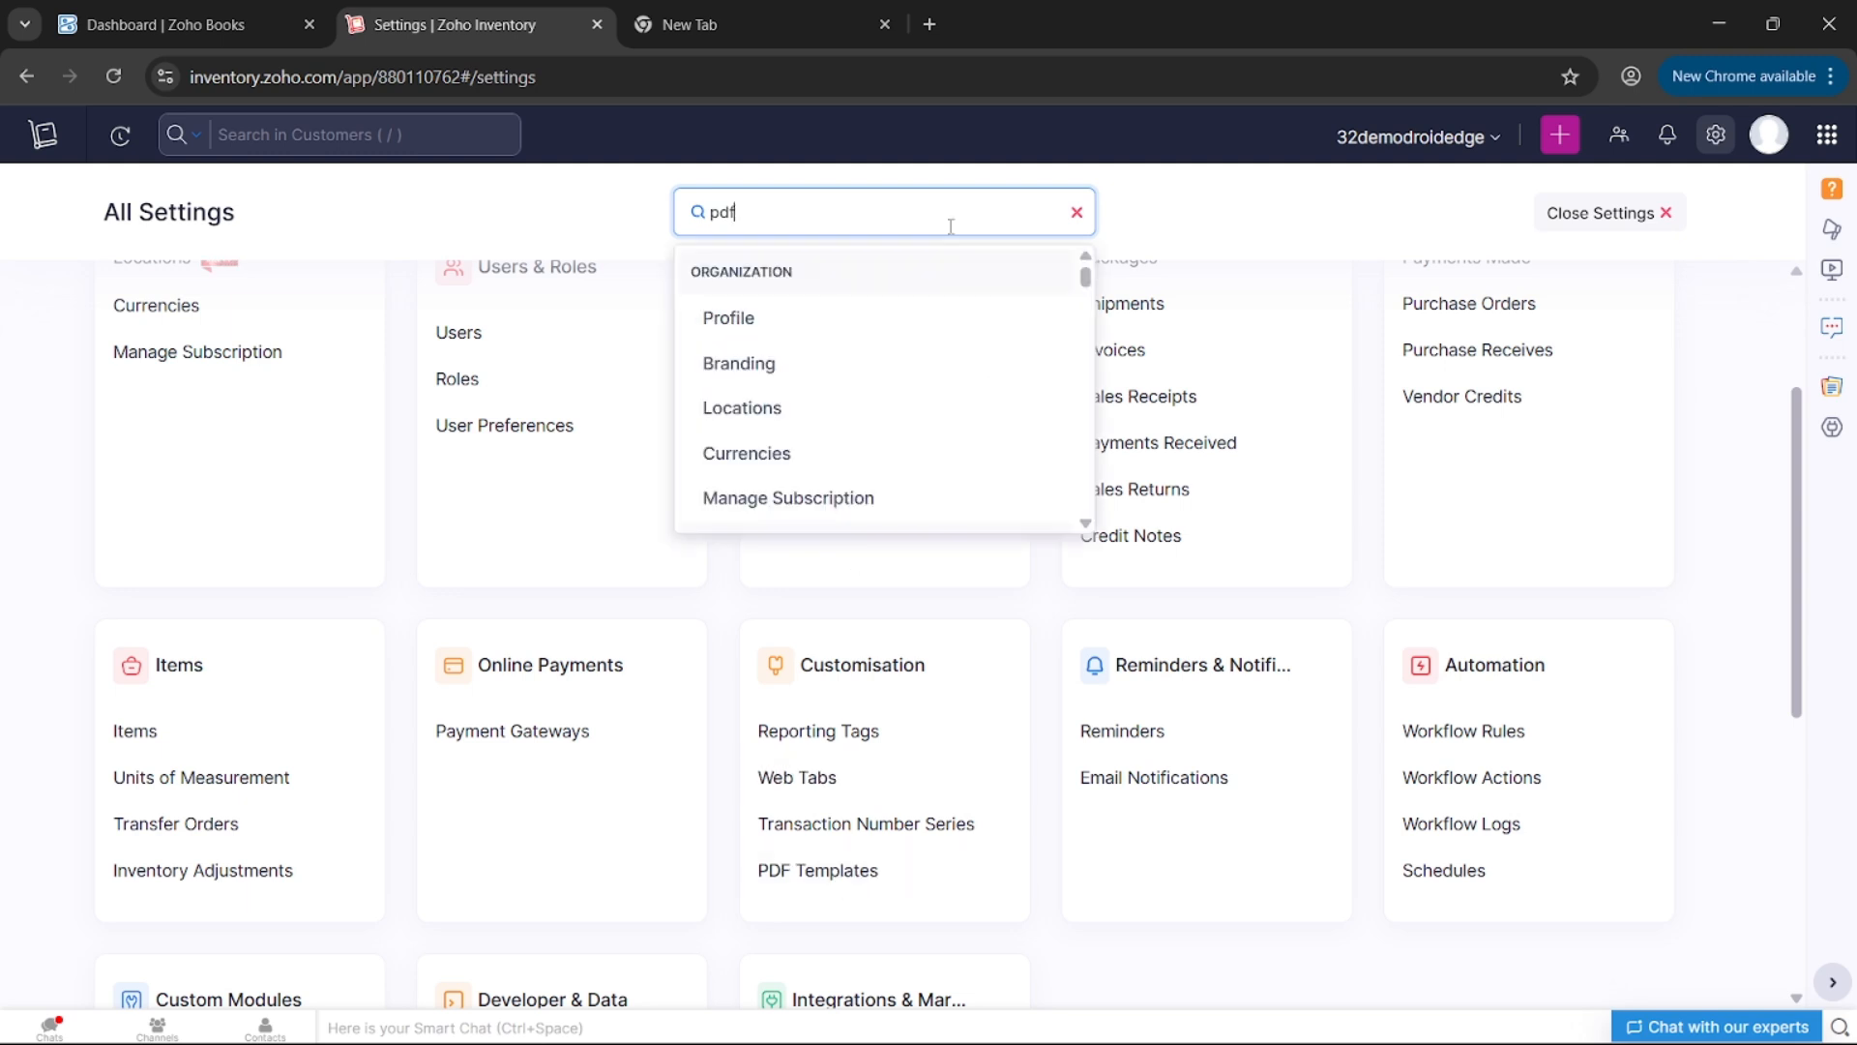
key("BackSpace")
key("BackSpace")
type("p")
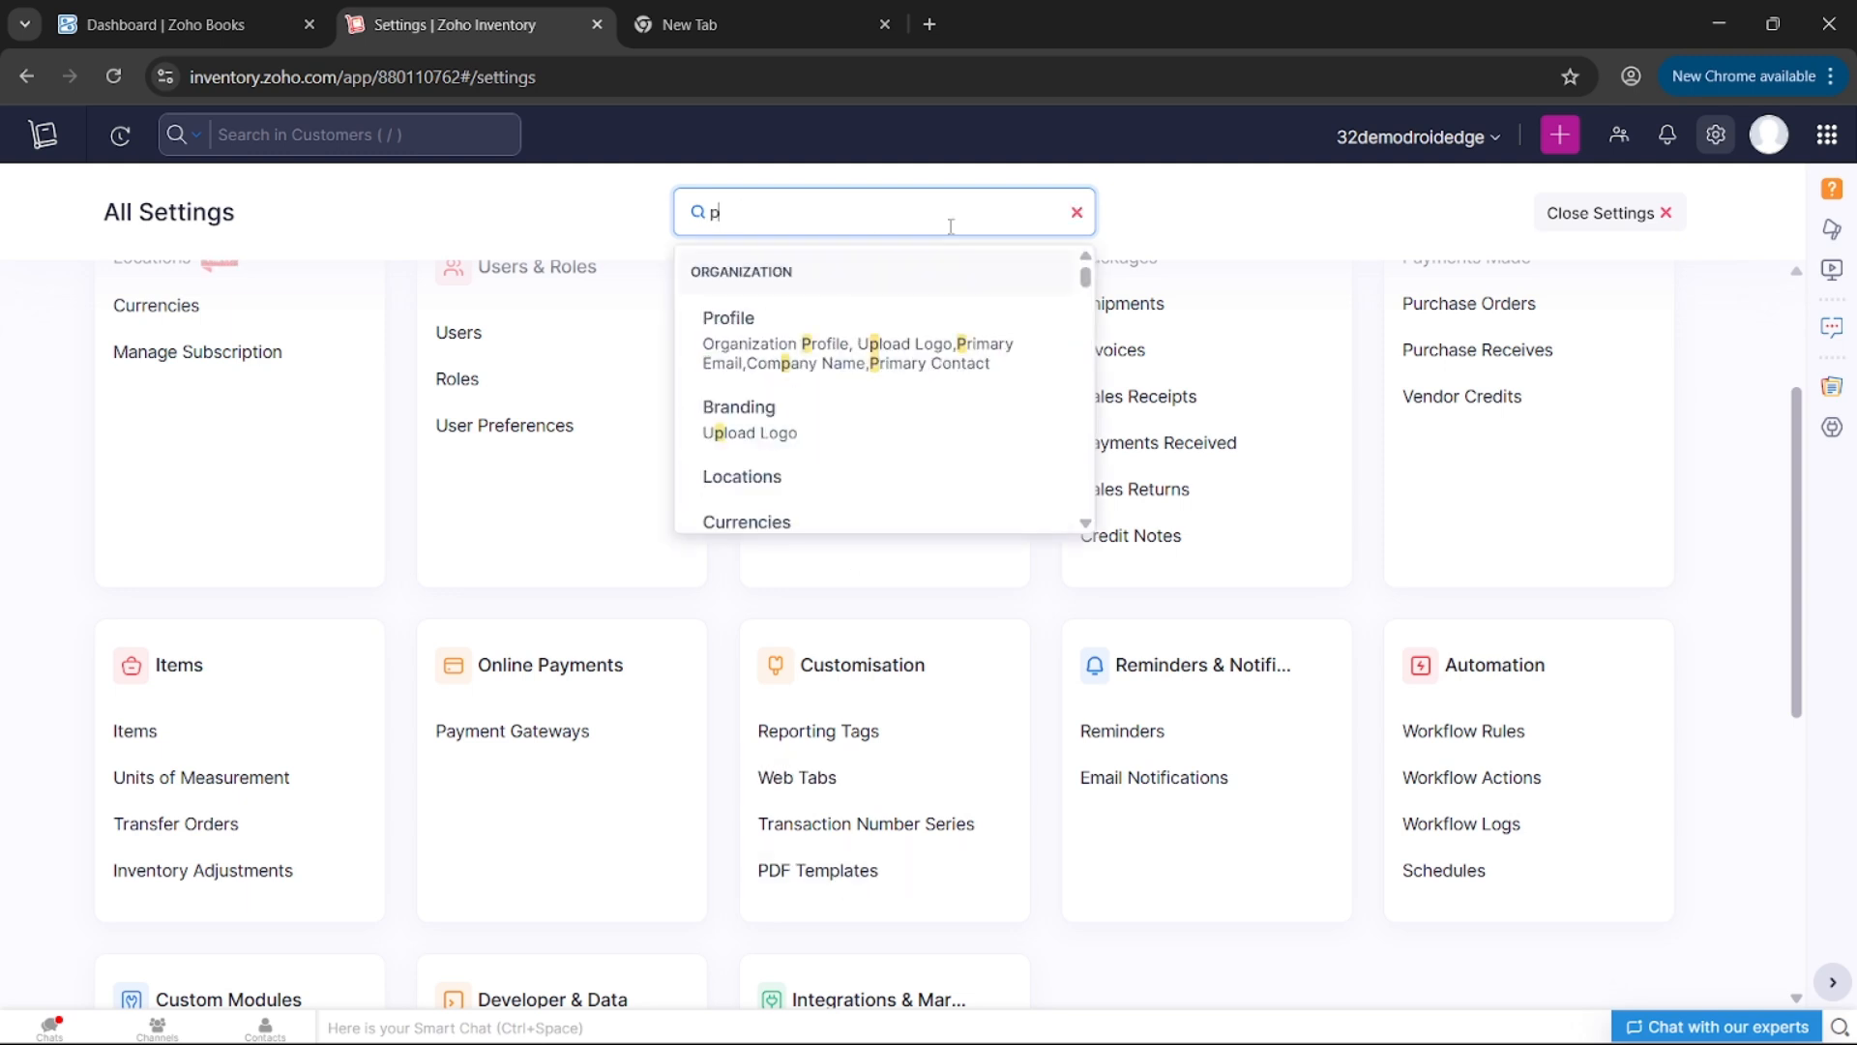
type("df")
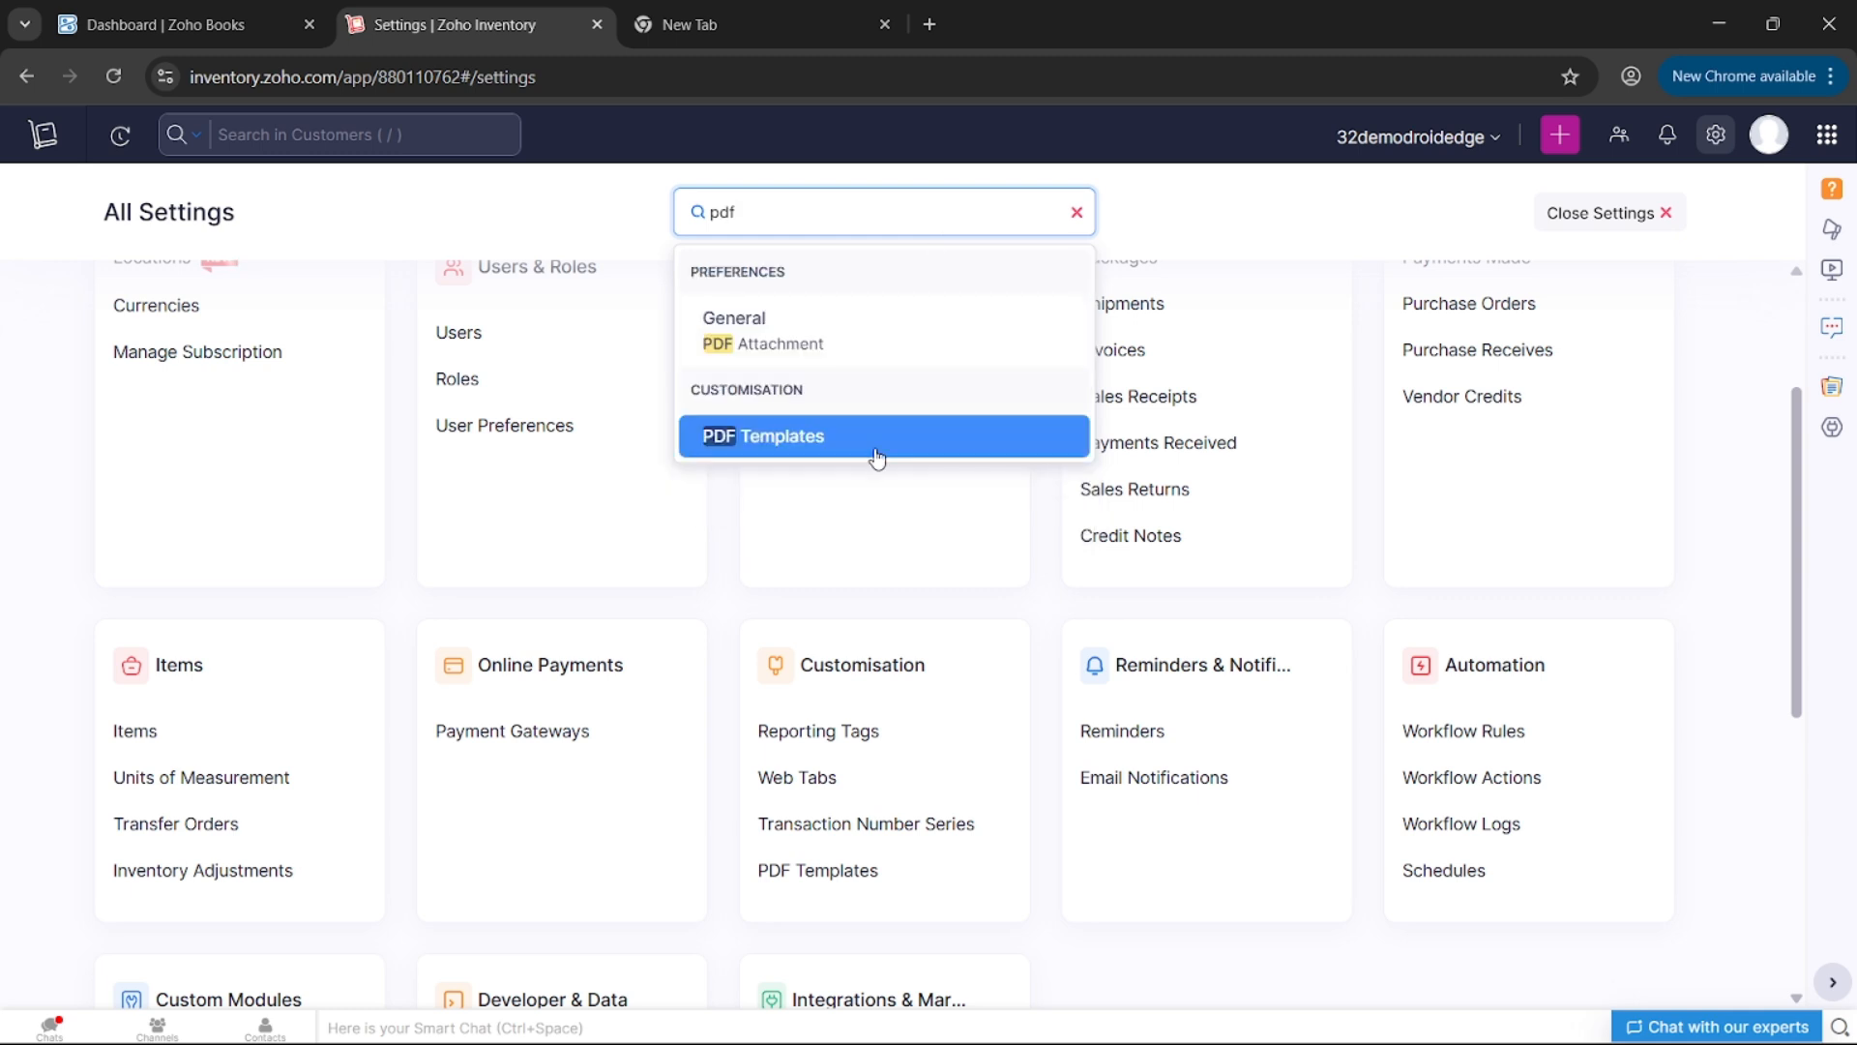
left_click(814, 871)
left_click(814, 870)
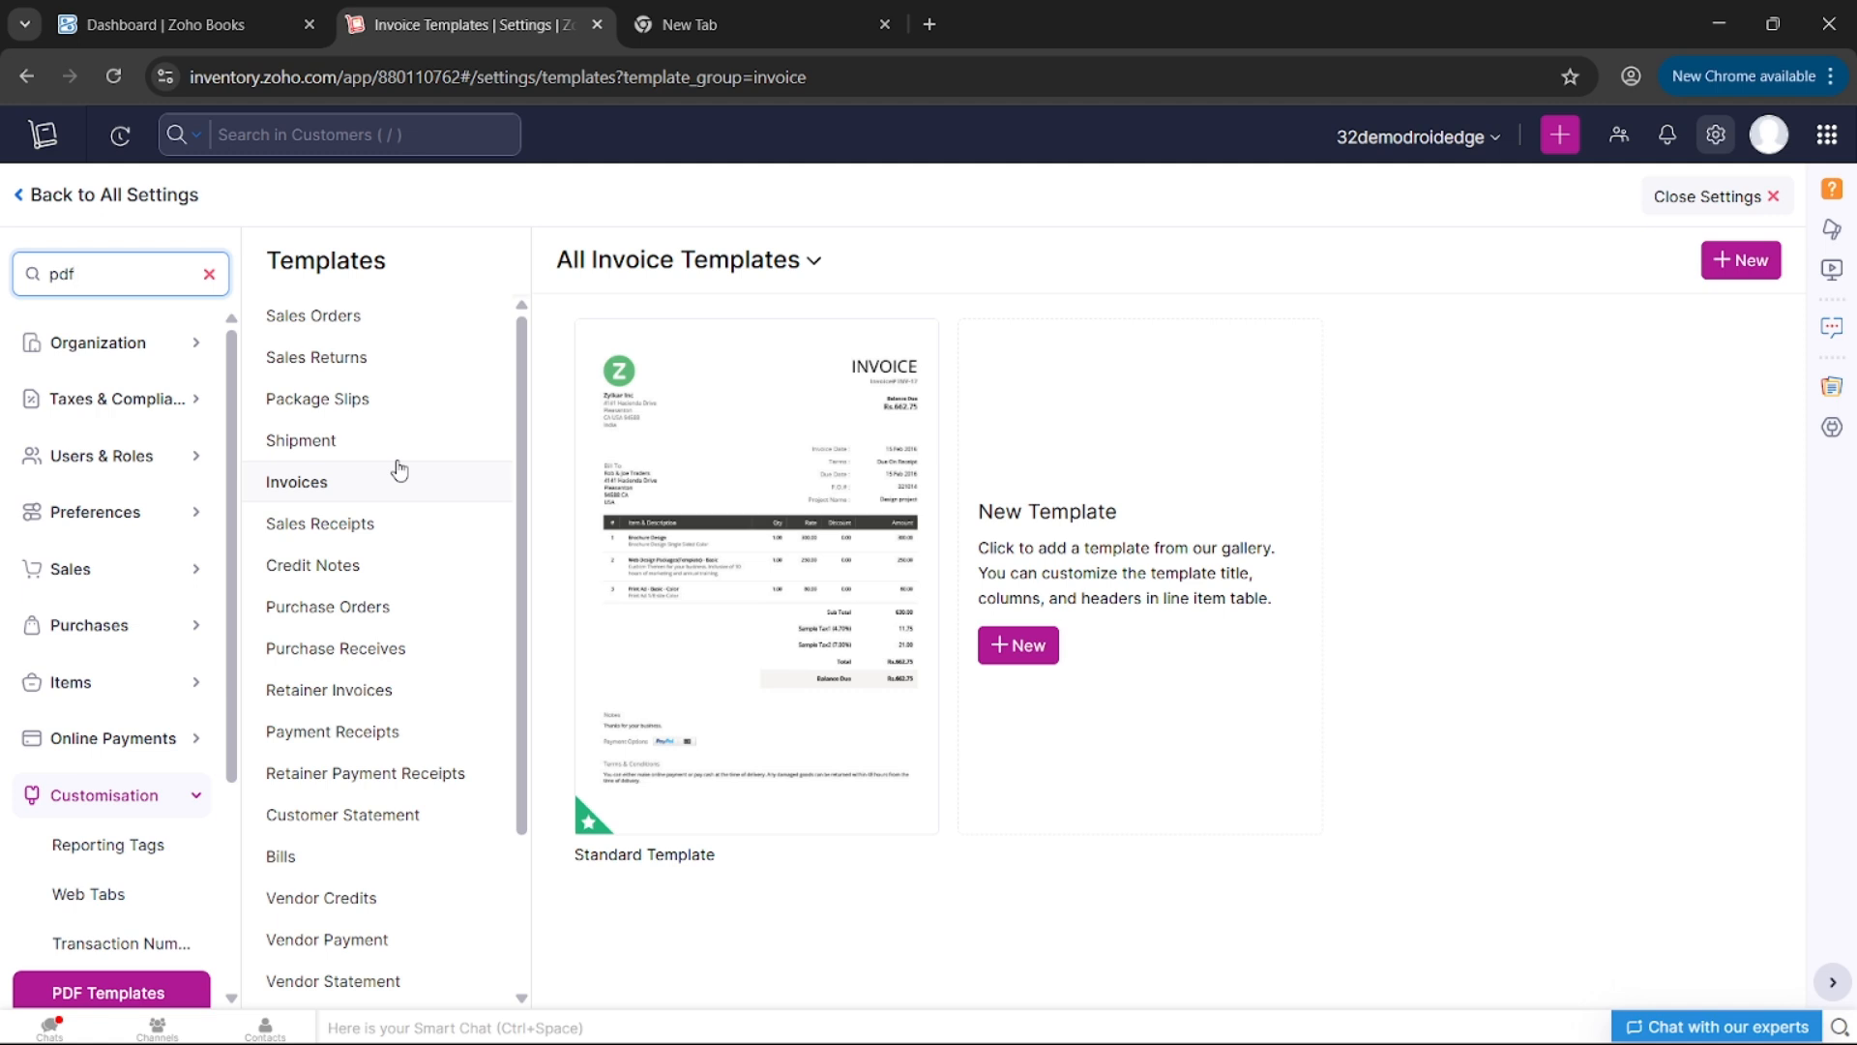
- Clone the Standard Template from its gear menu
mouse_move(620, 527)
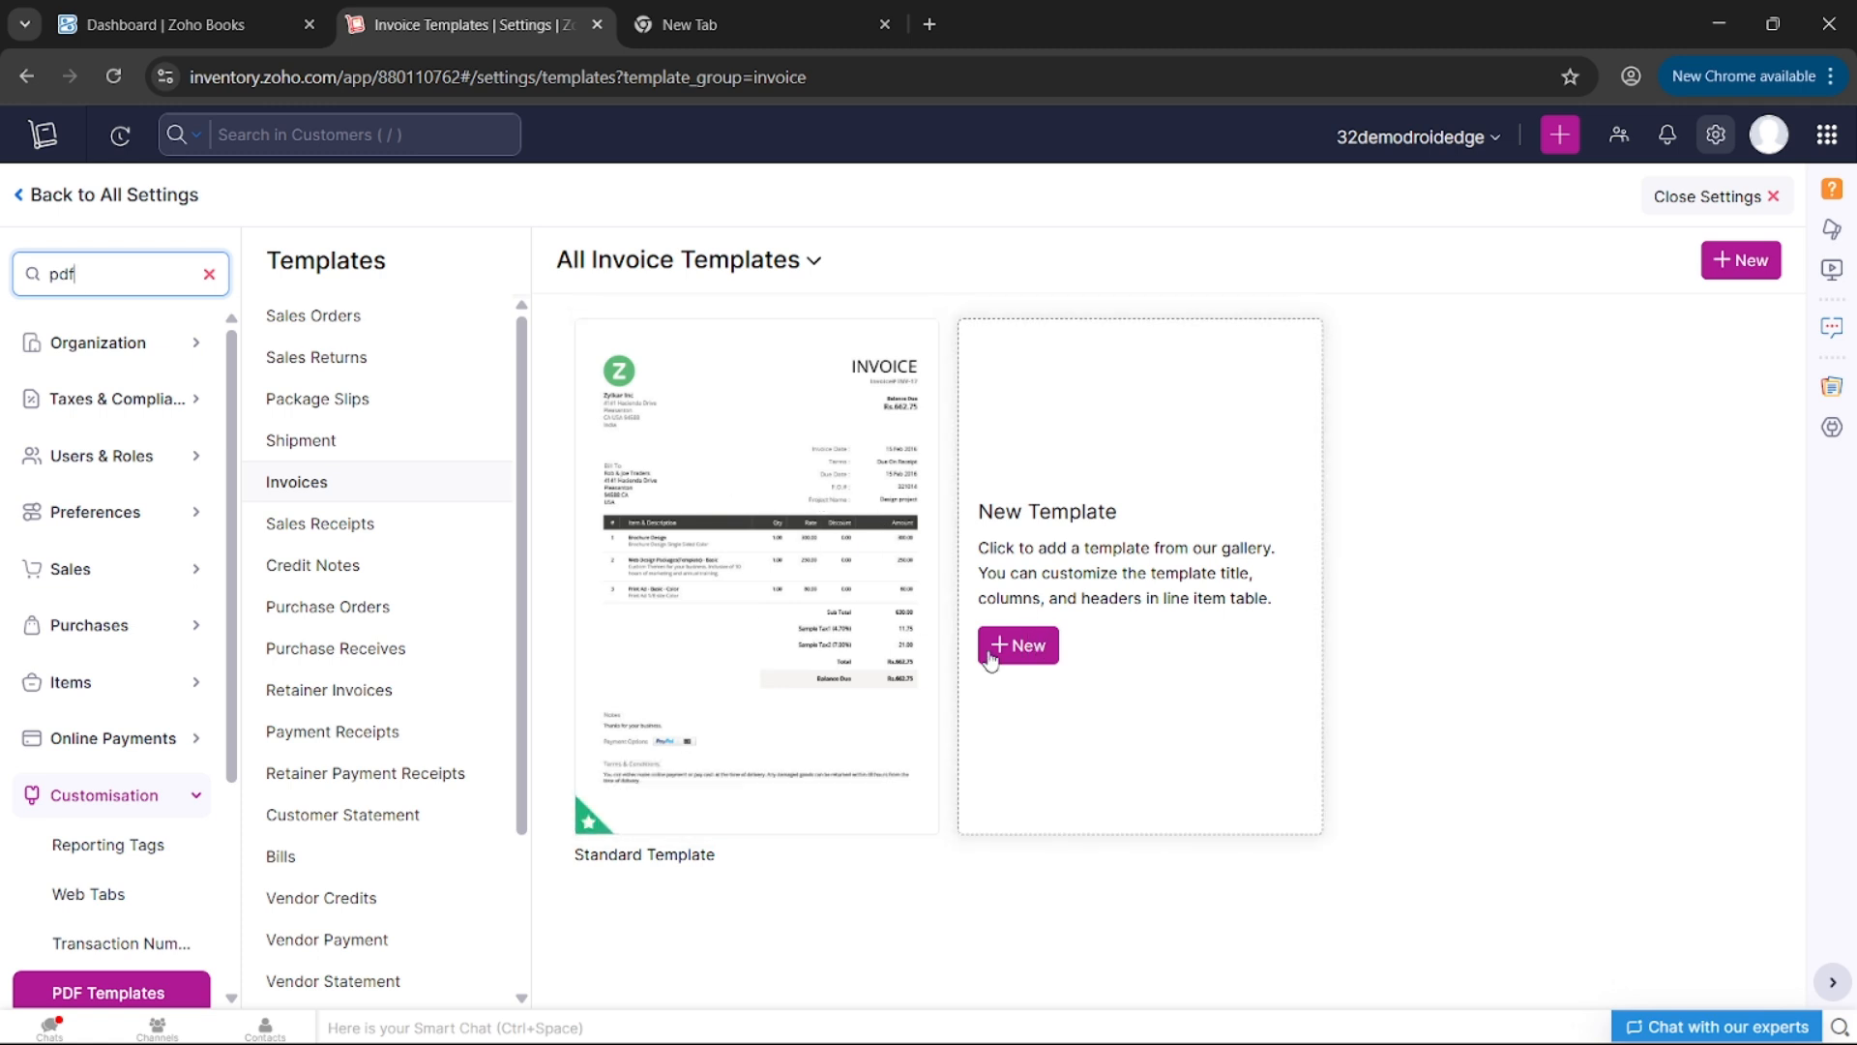
left_click(801, 806)
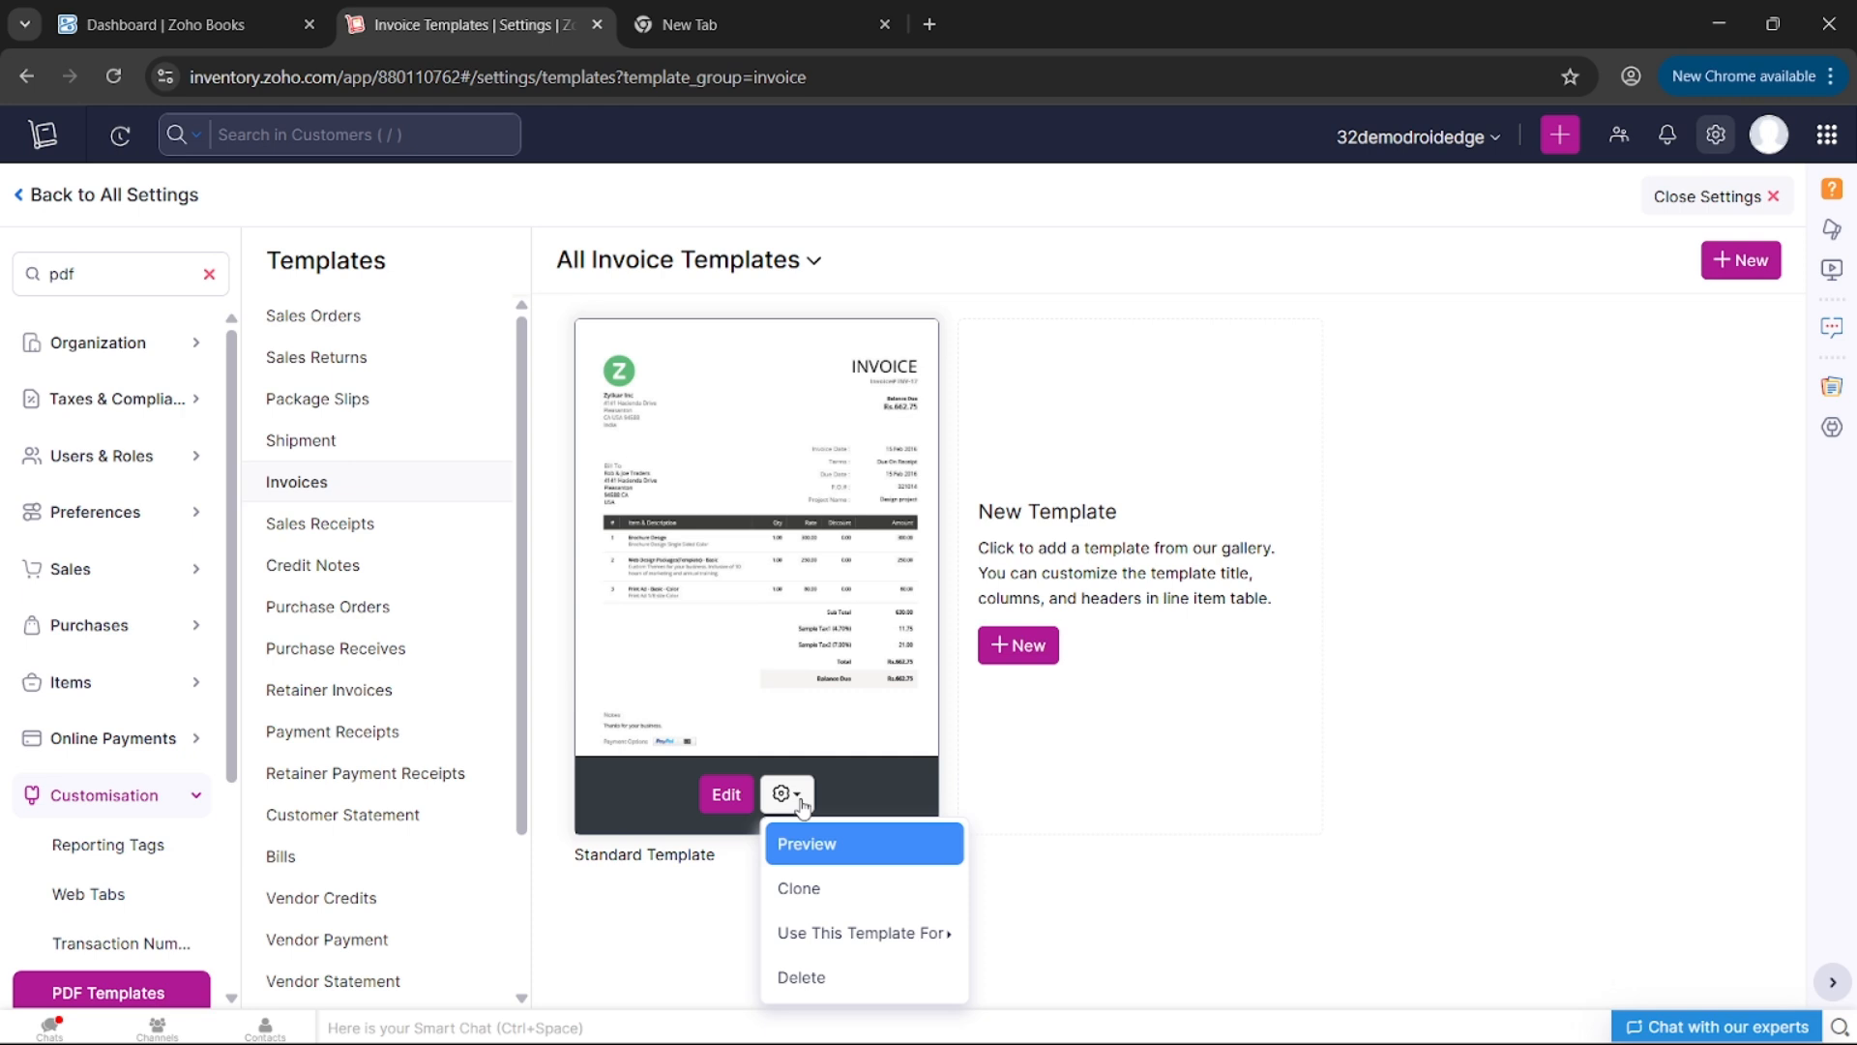
left_click(829, 890)
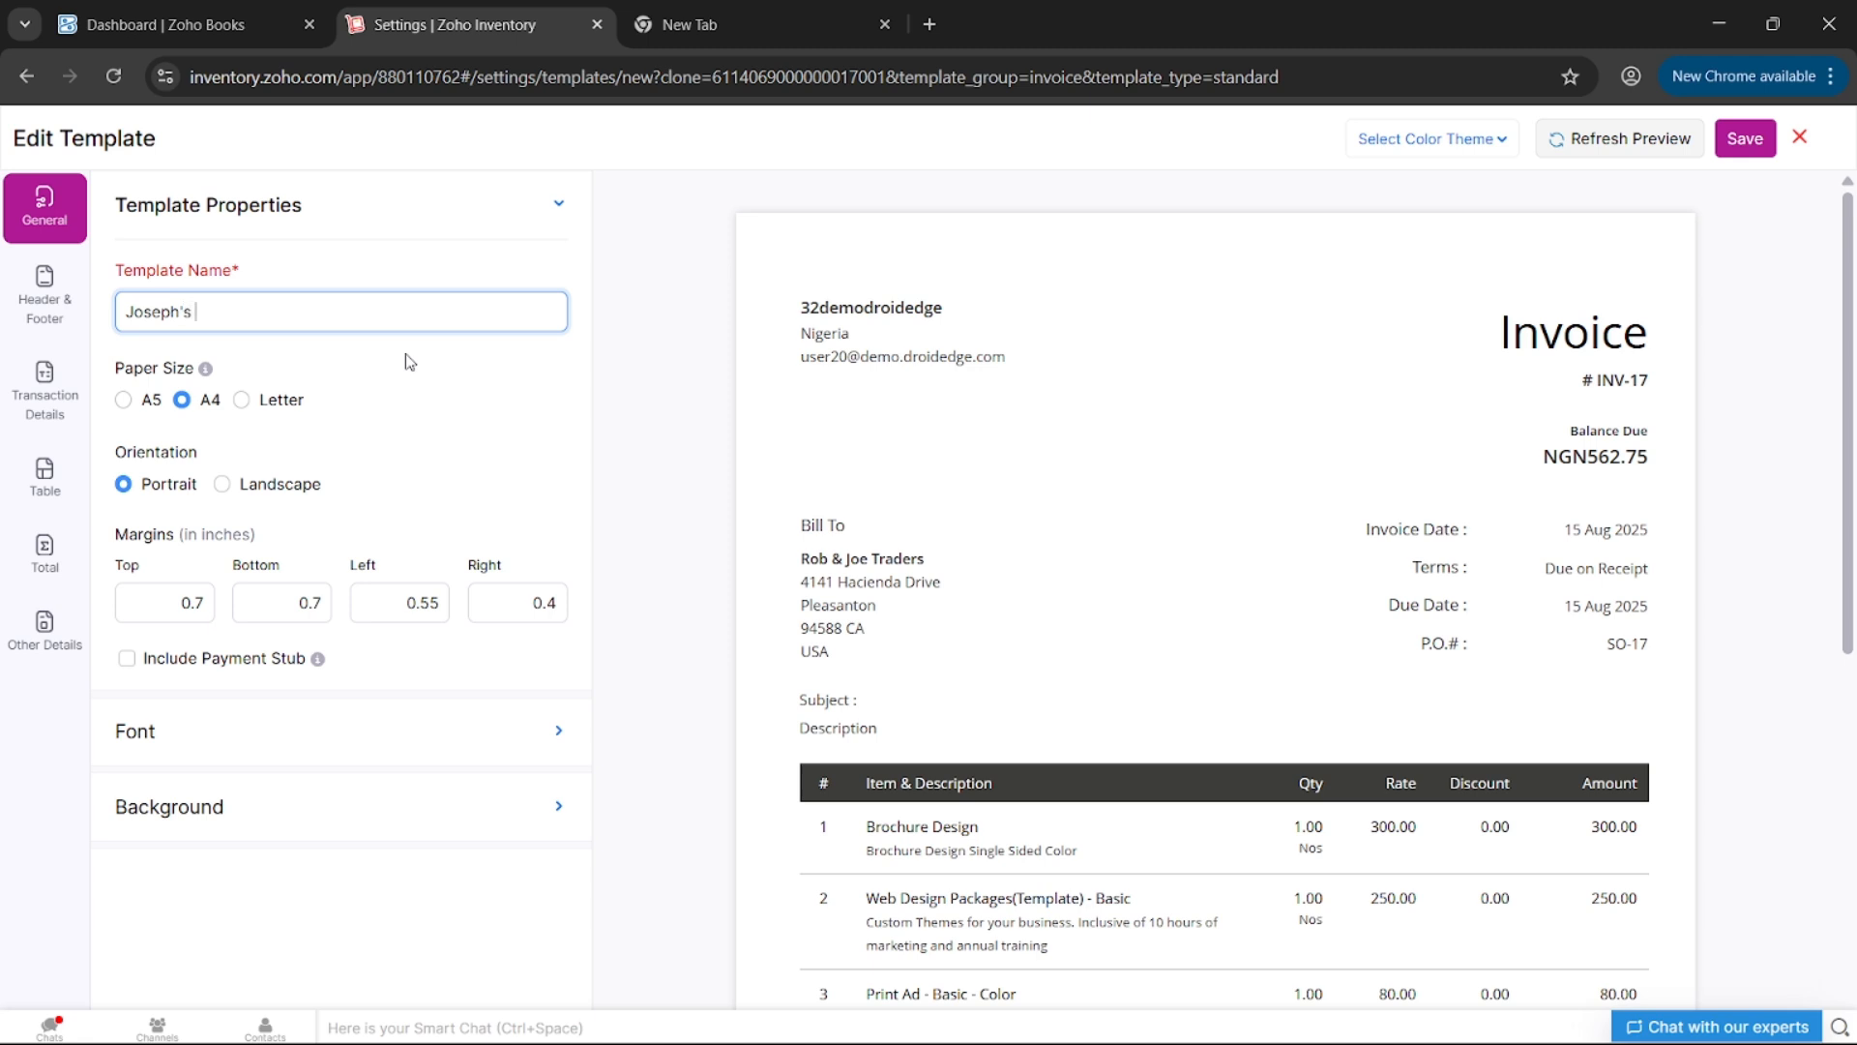
- Name the template 'Joseph's Template', set paper size to A5 and refresh the preview
type("Joseph's Template")
scroll(924, 479, "down", 4)
scroll(925, 474, "up", 3)
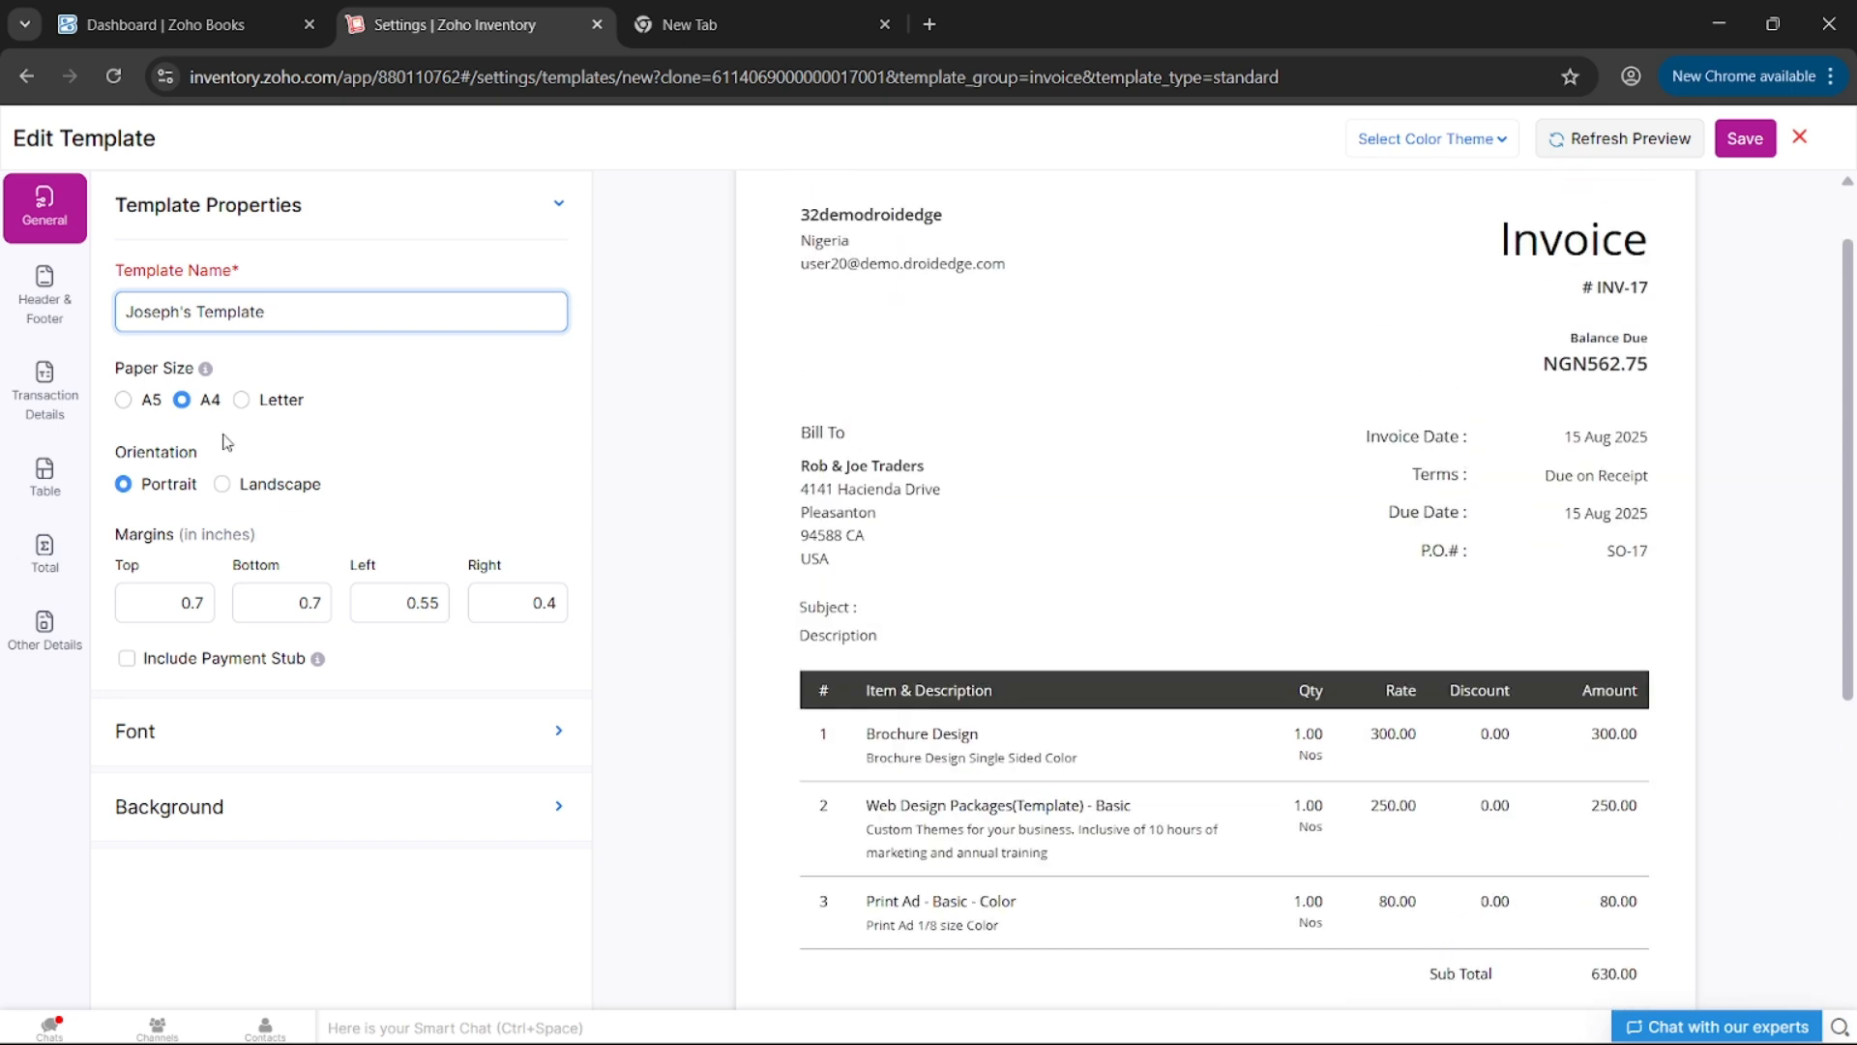
left_click(153, 401)
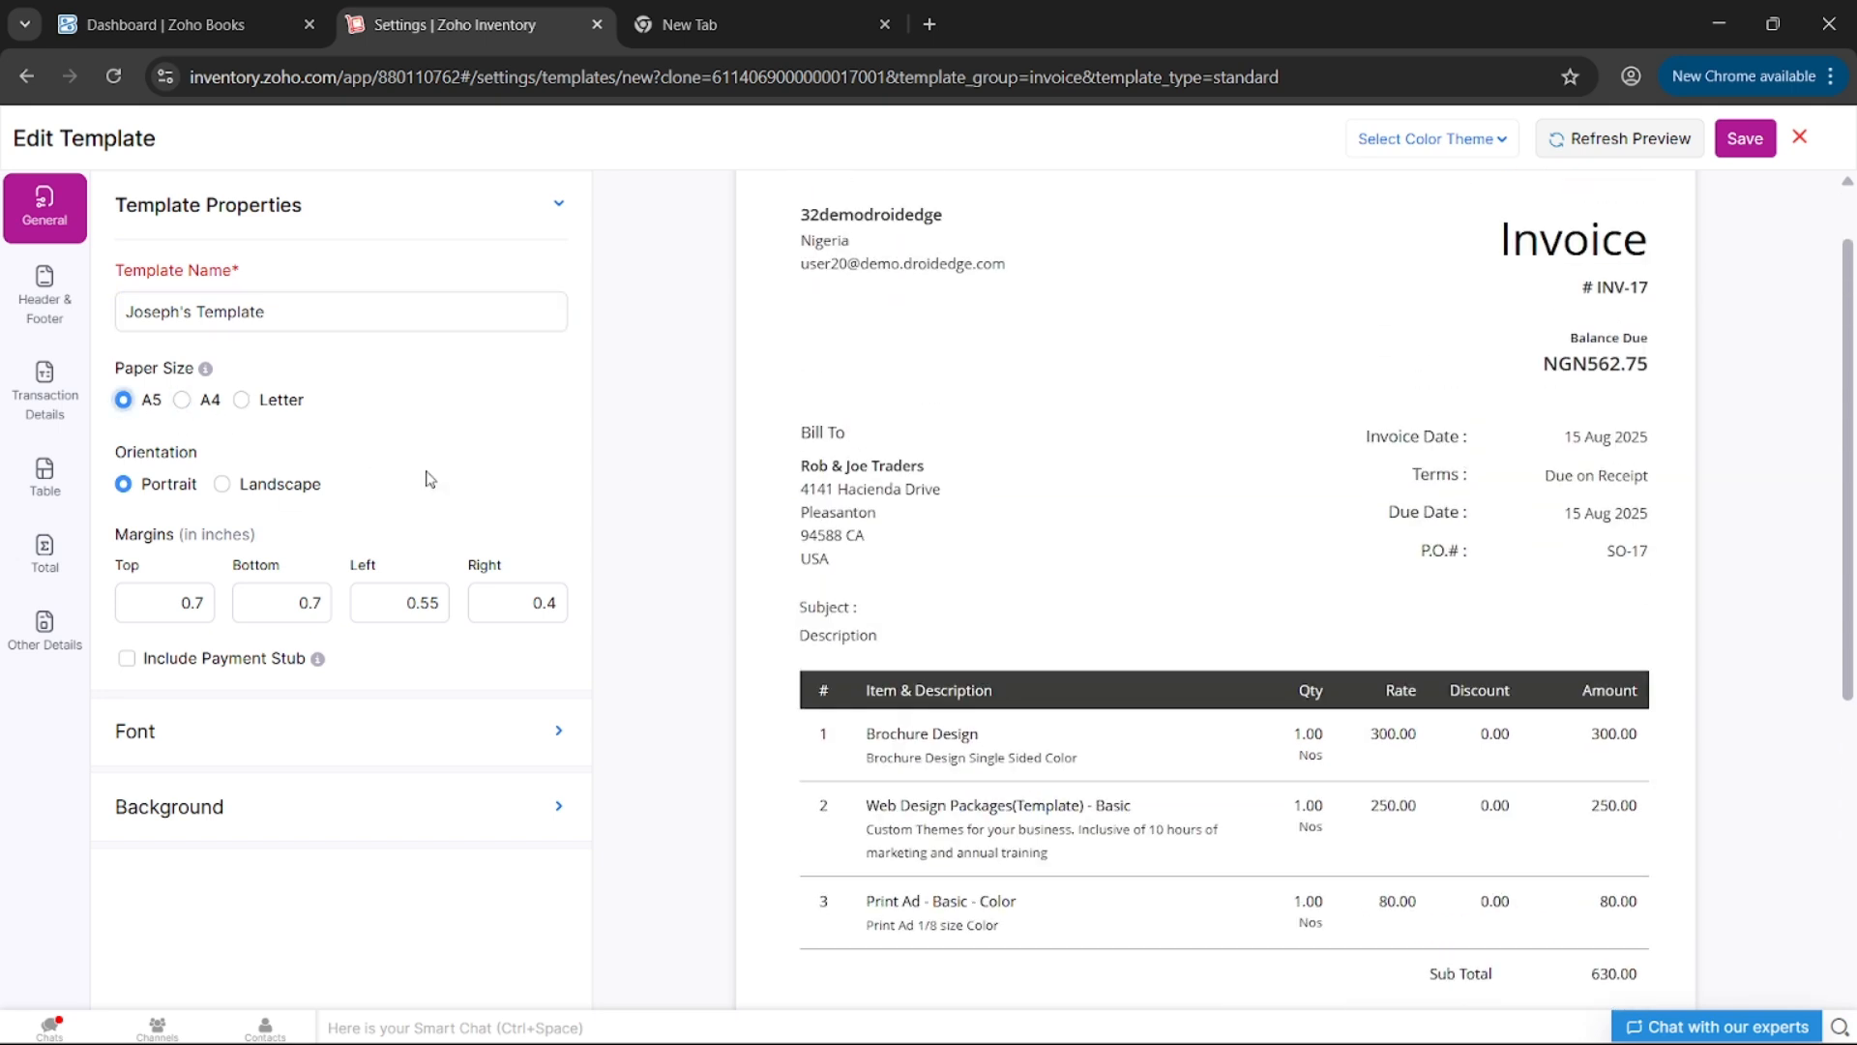
left_click(1602, 155)
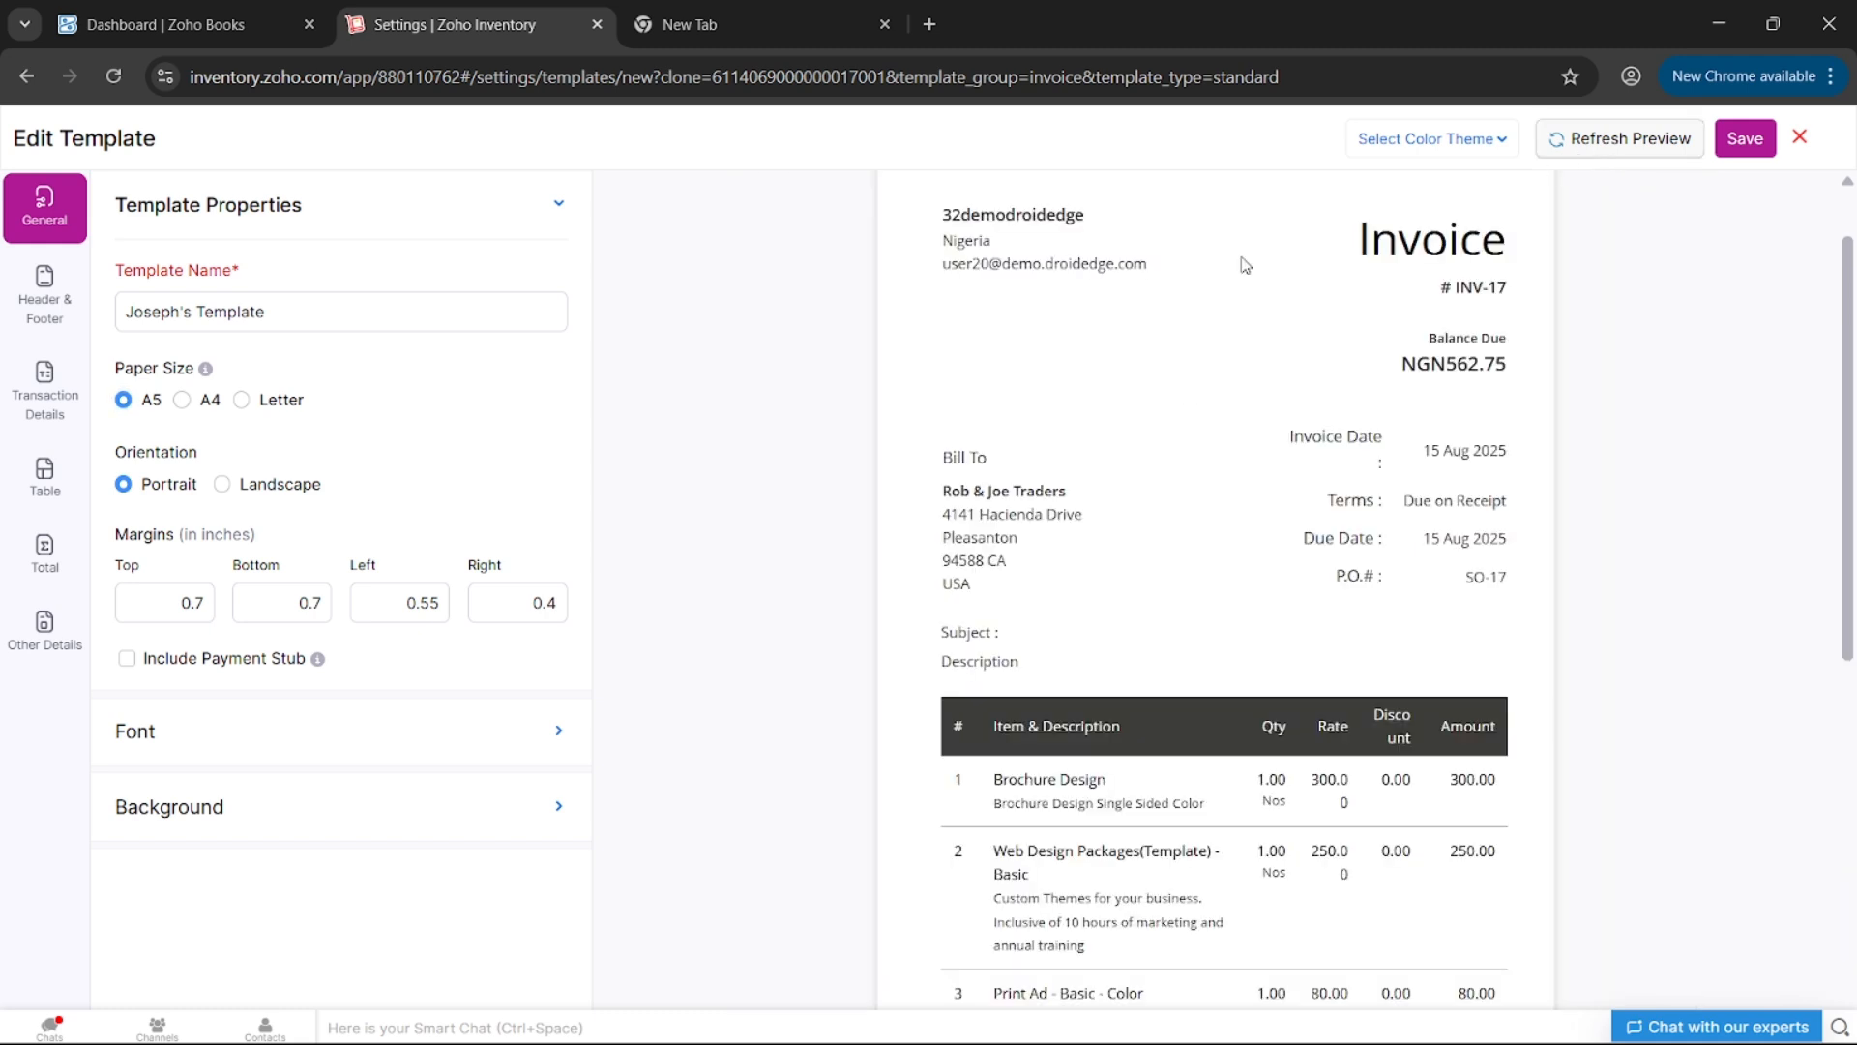
- Try landscape orientation, then return the template to portrait
scroll(1064, 630, "down", 5)
scroll(1066, 631, "down", 1)
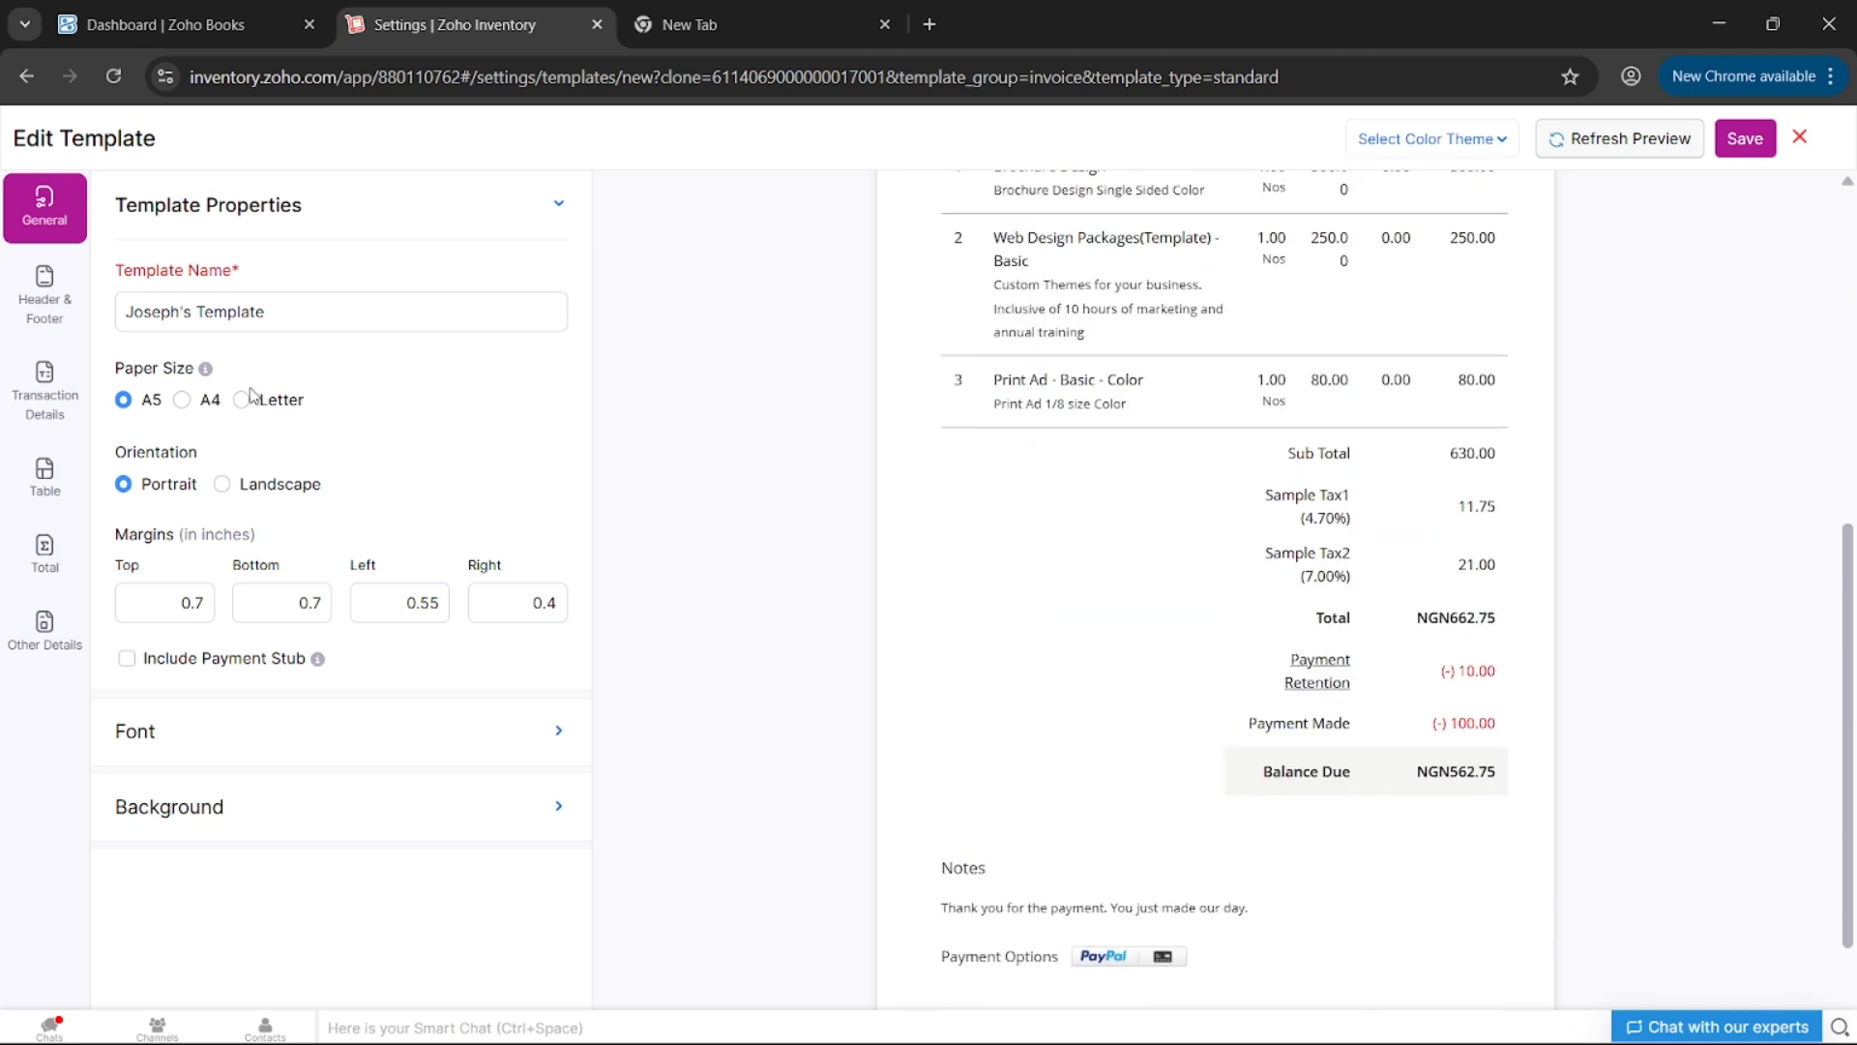
left_click(276, 487)
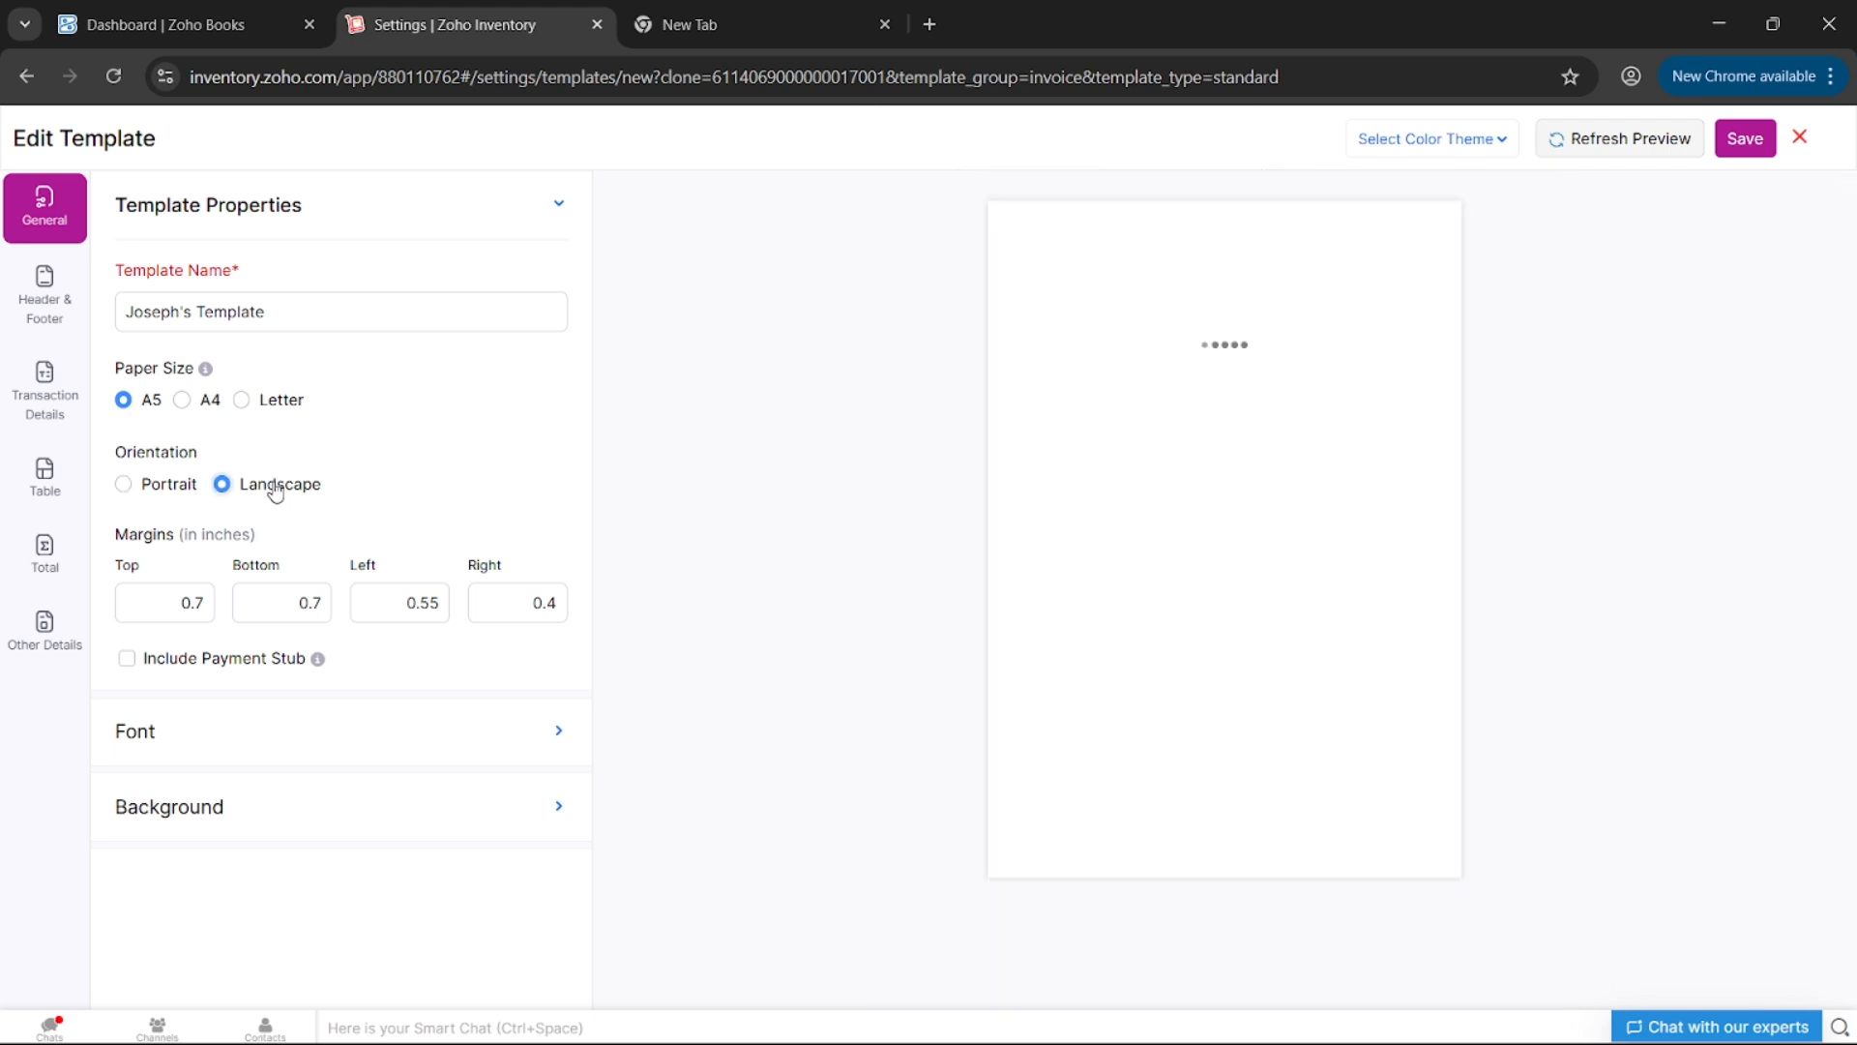
left_click(148, 495)
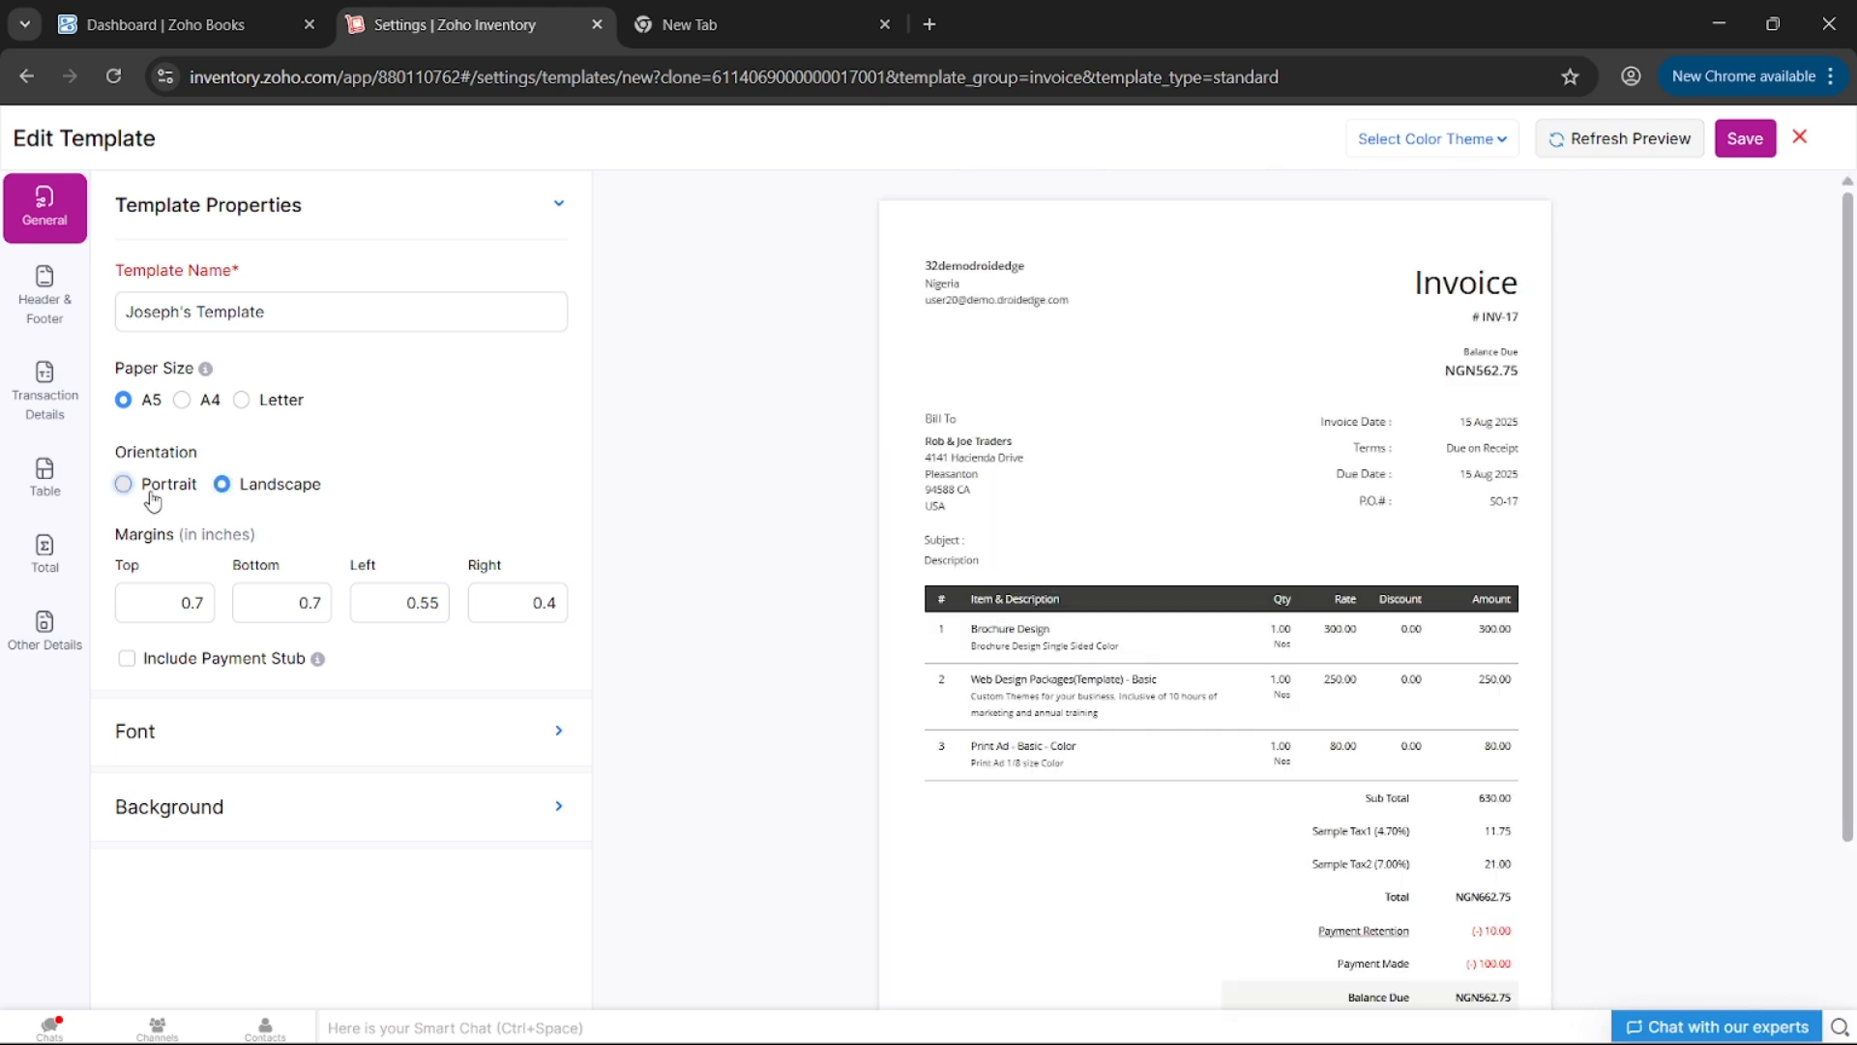
left_click(306, 609)
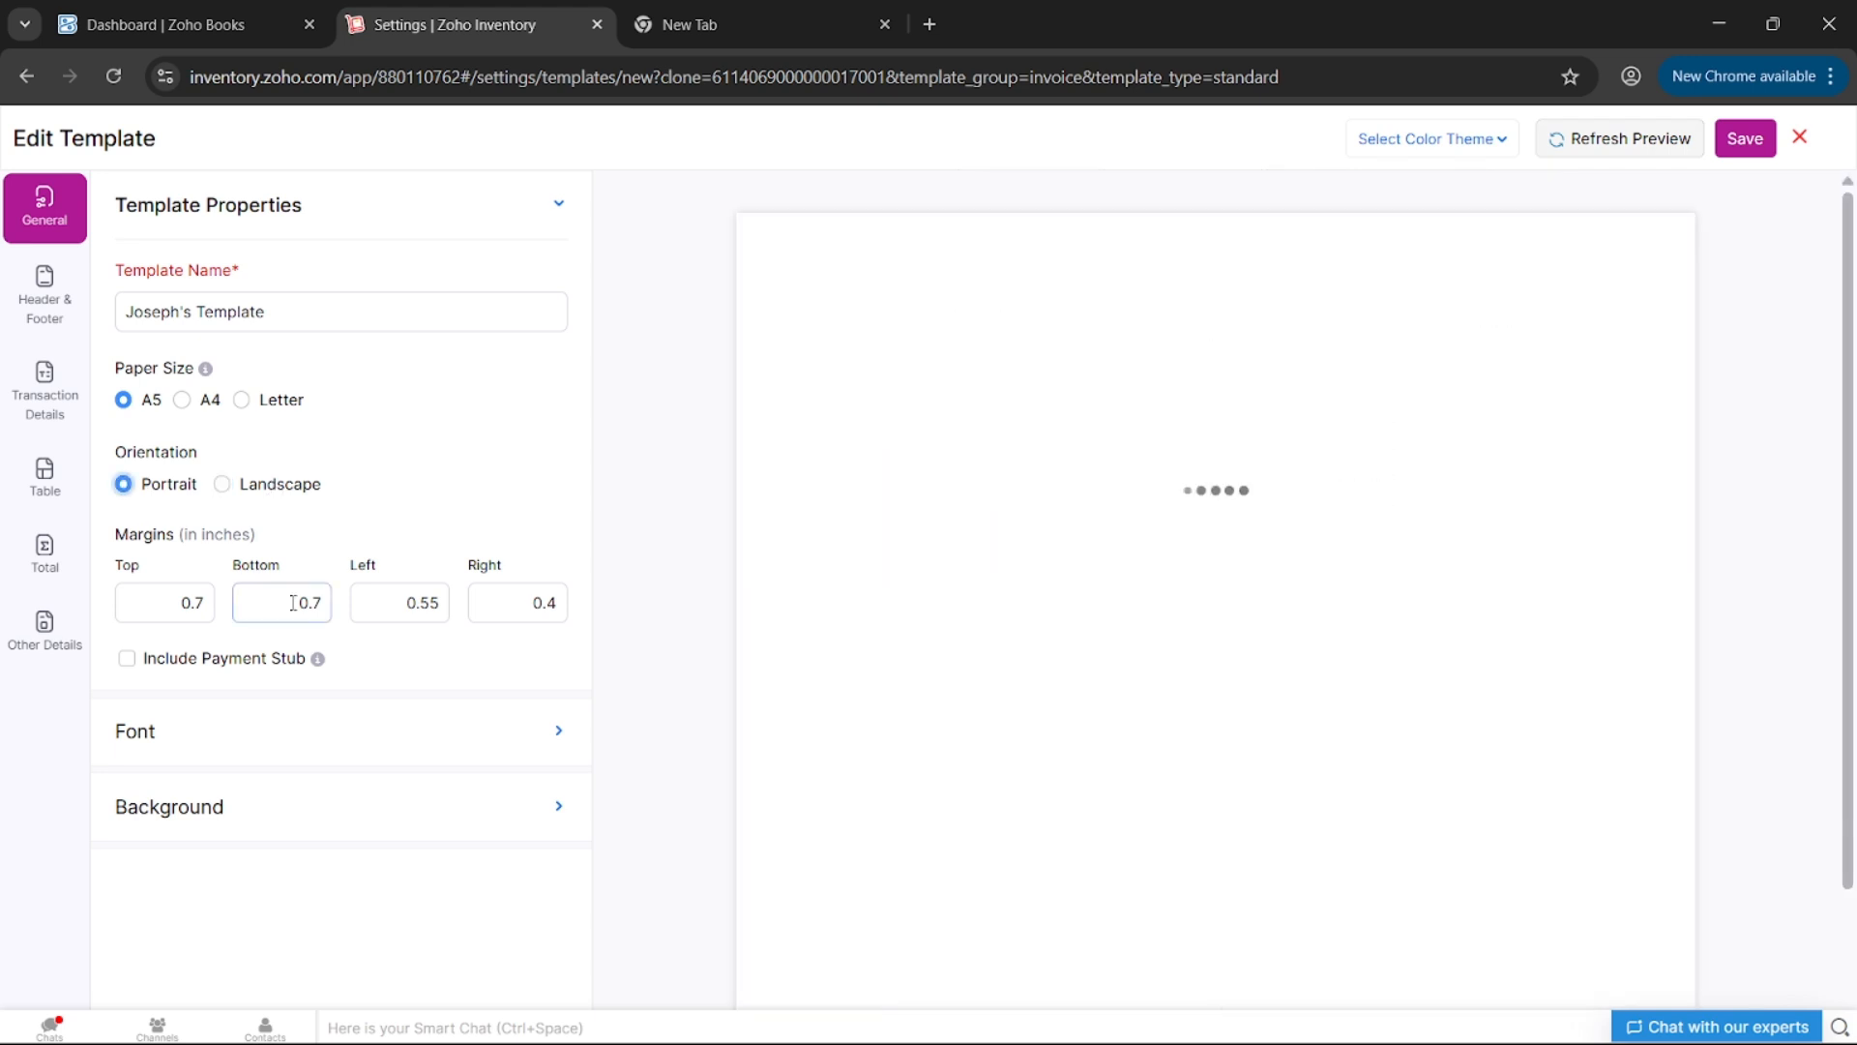
left_click(223, 734)
- Change the PDF font to Hind and refresh the preview
left_click(384, 404)
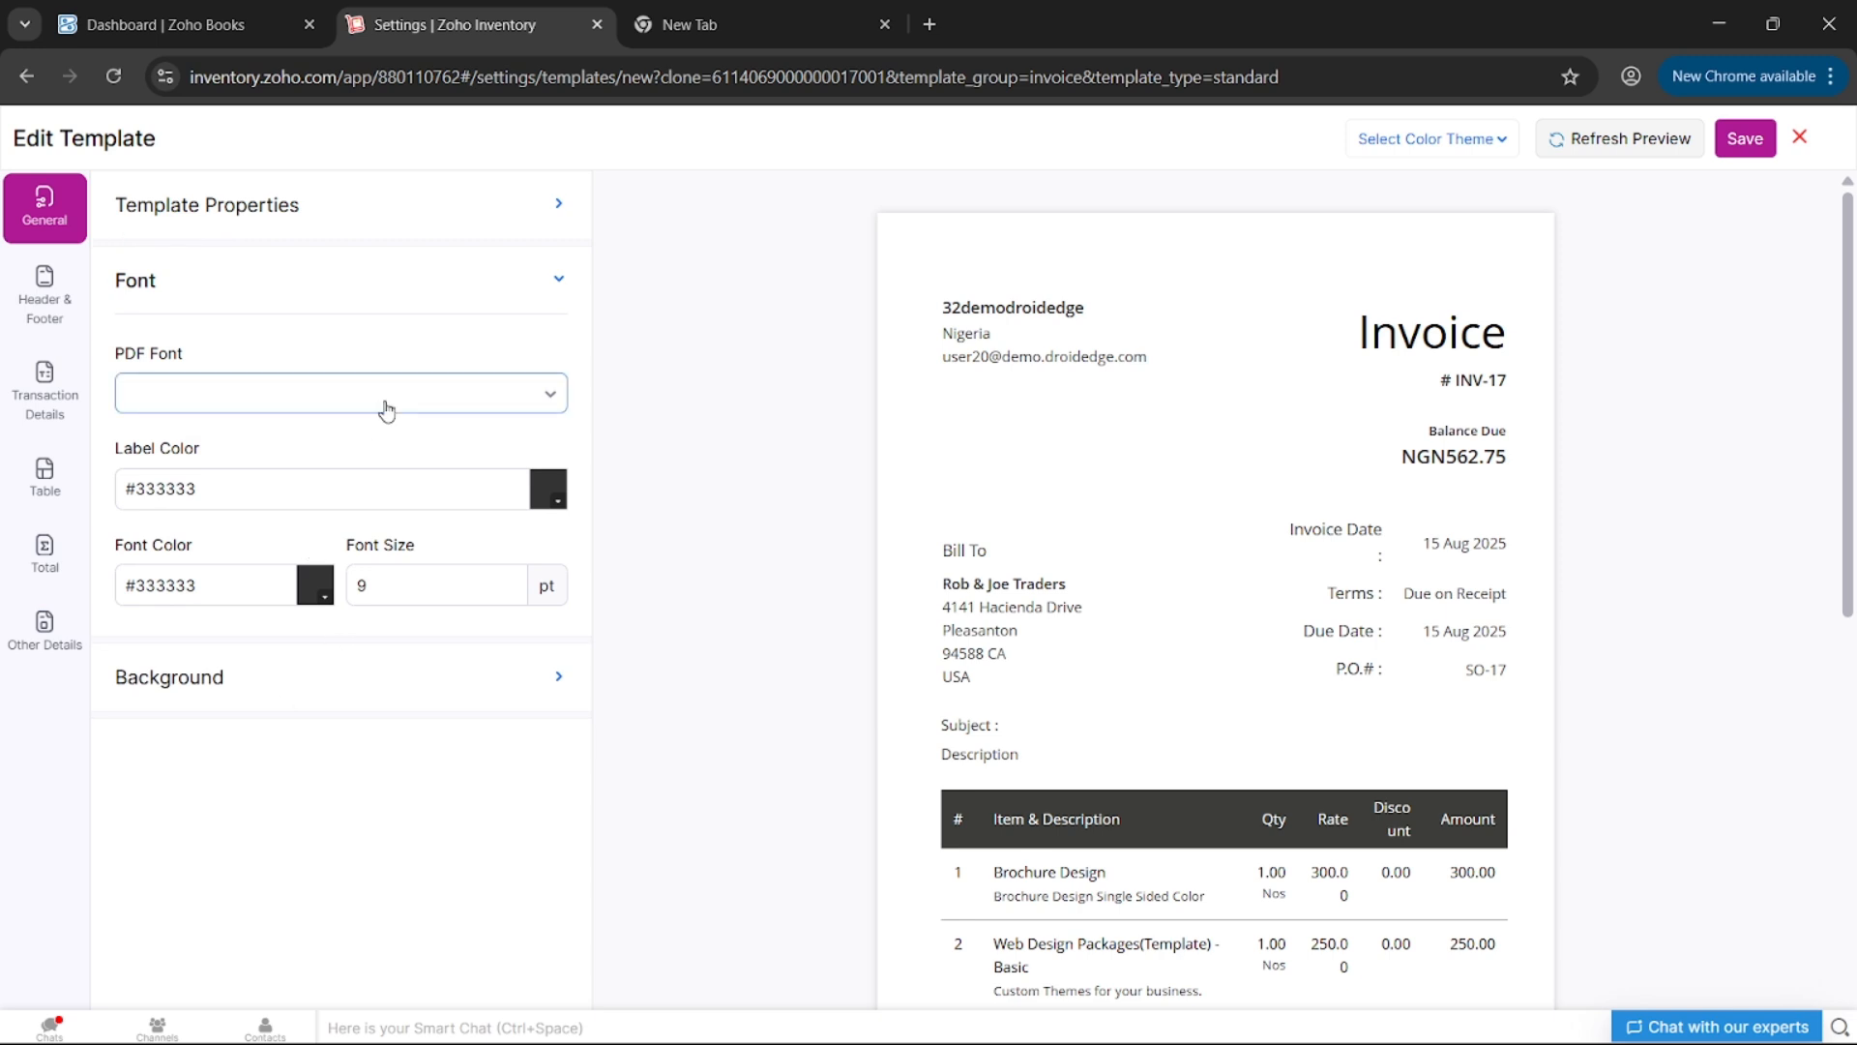
scroll(375, 658, "down", 3)
scroll(375, 658, "down", 1)
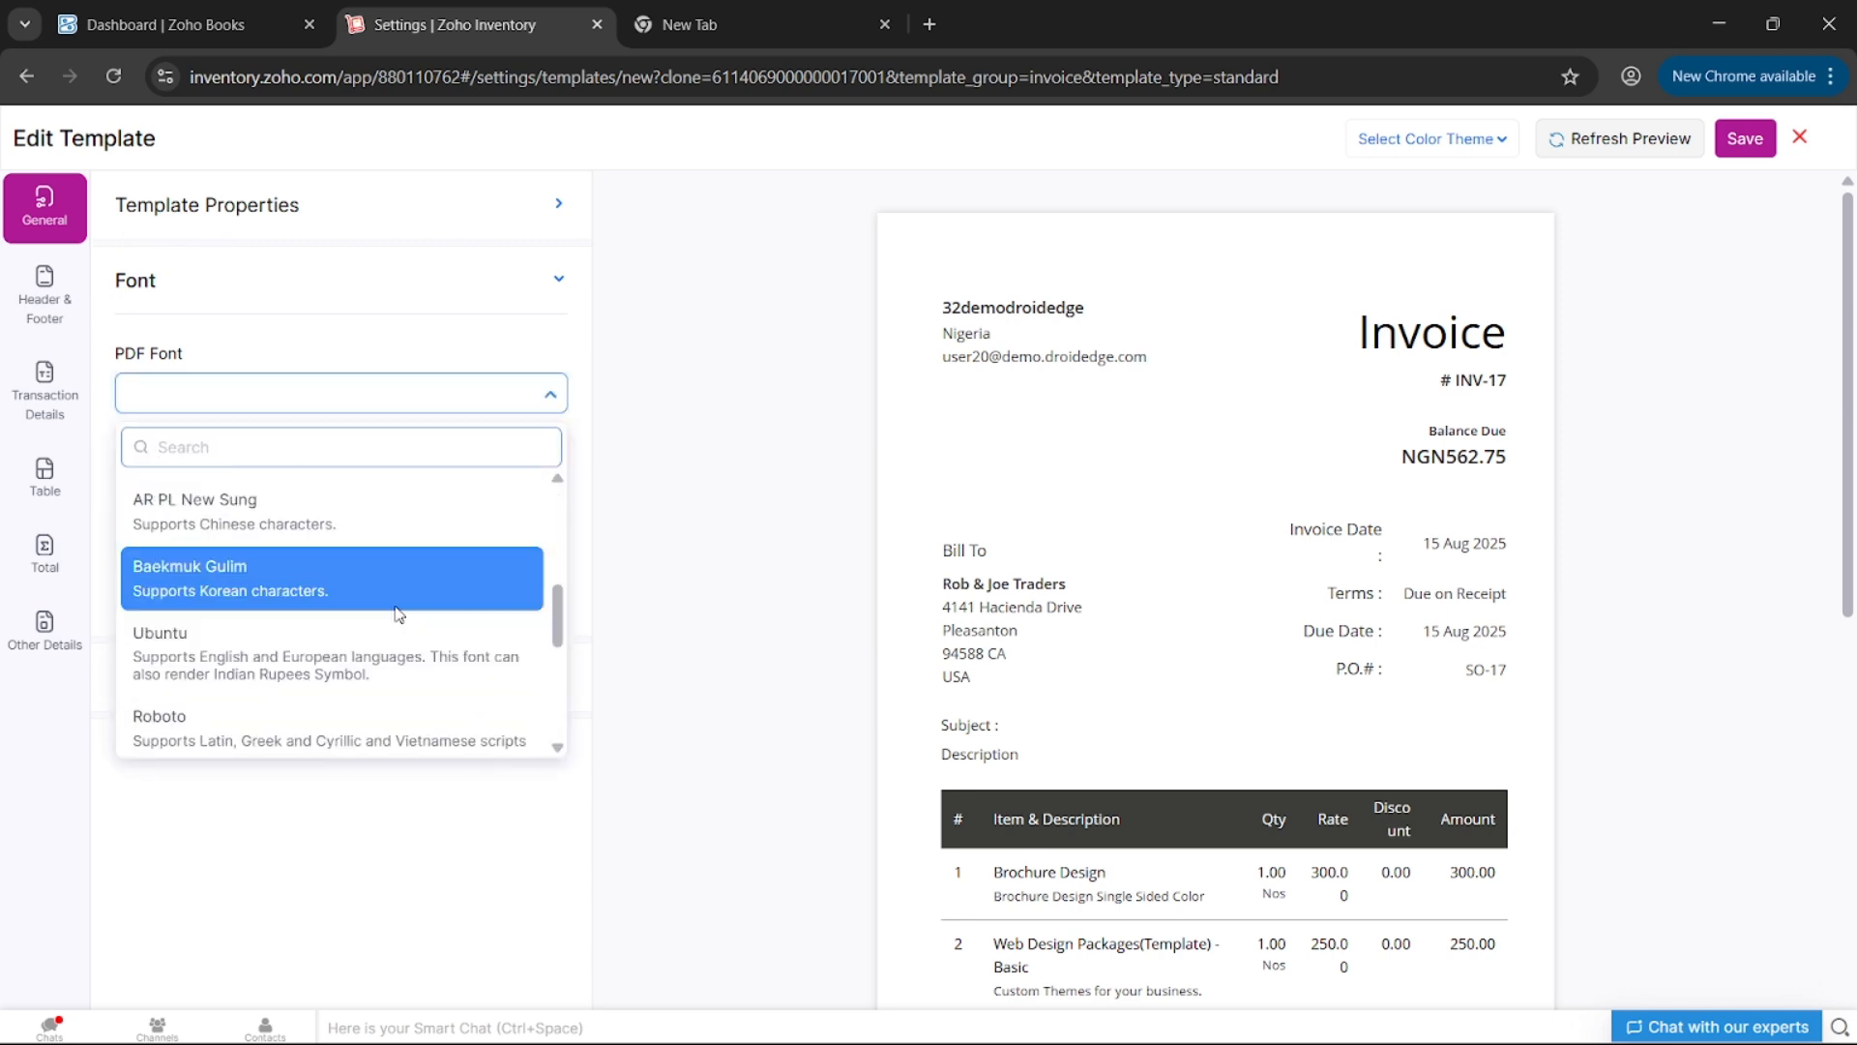
scroll(398, 612, "down", 3)
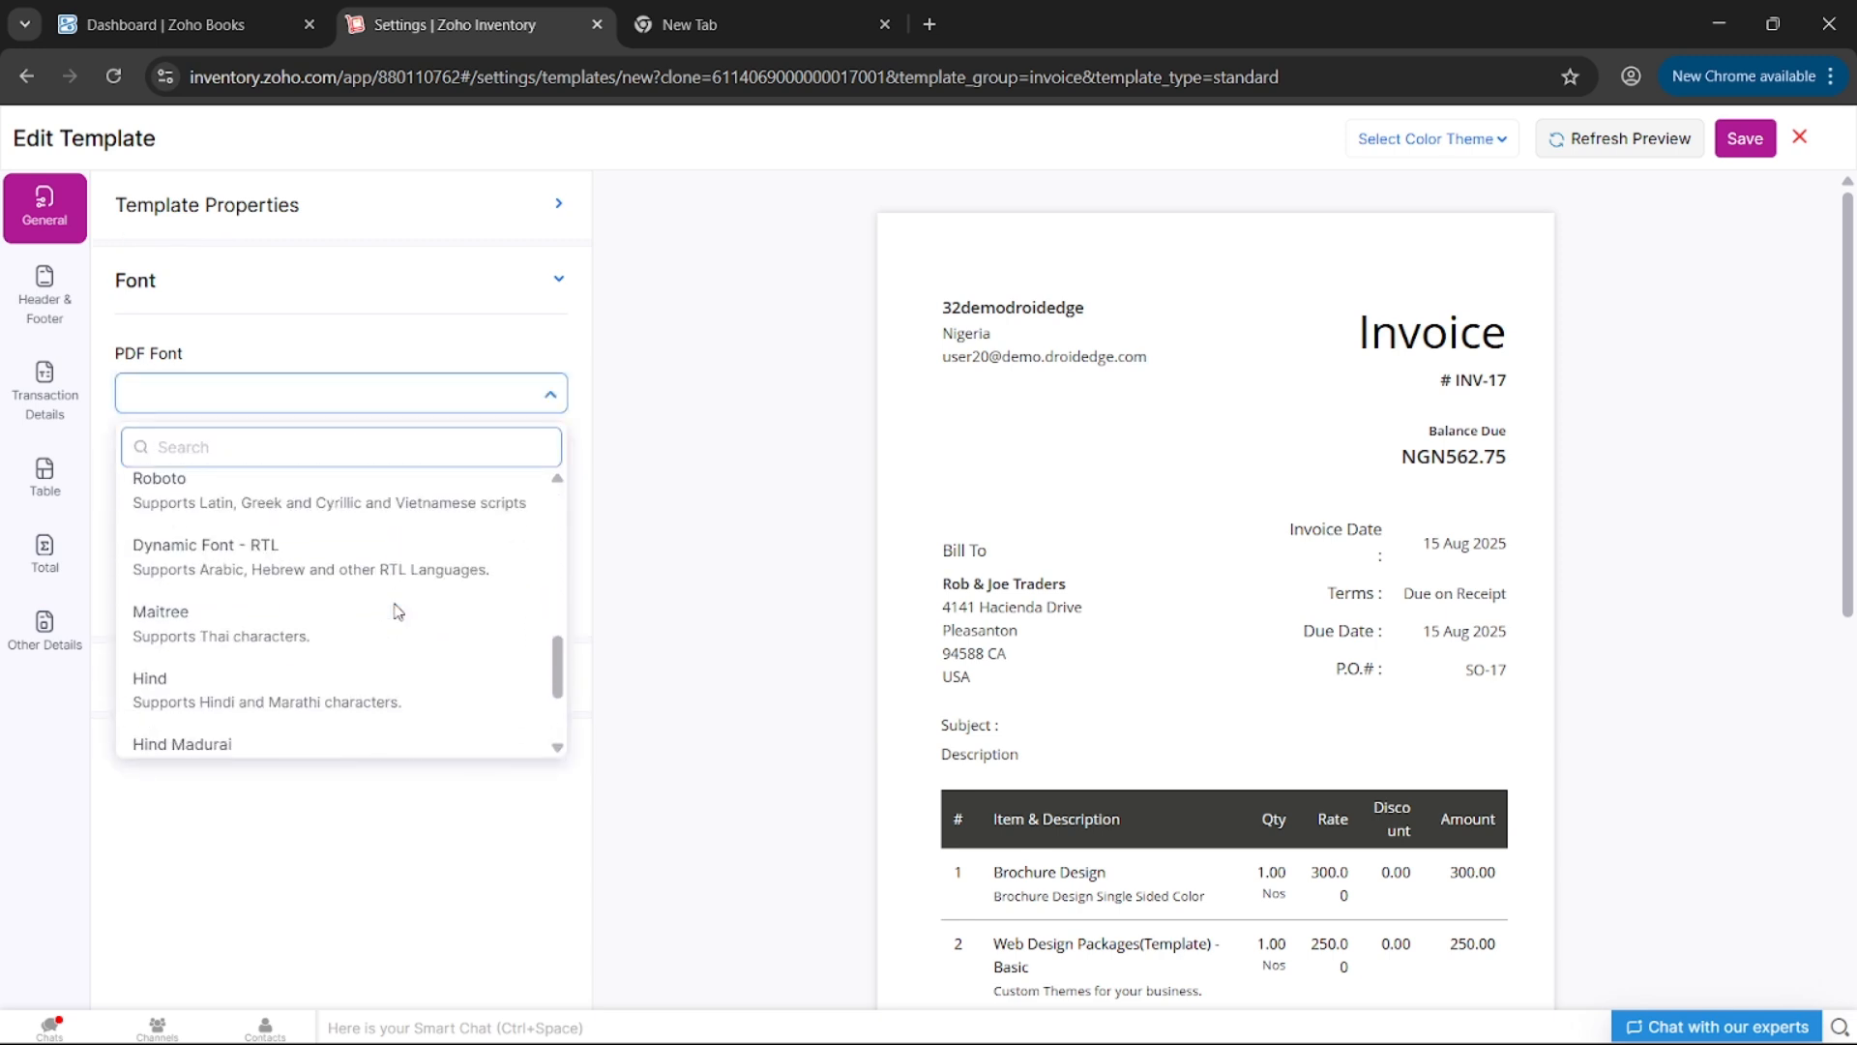
left_click(328, 684)
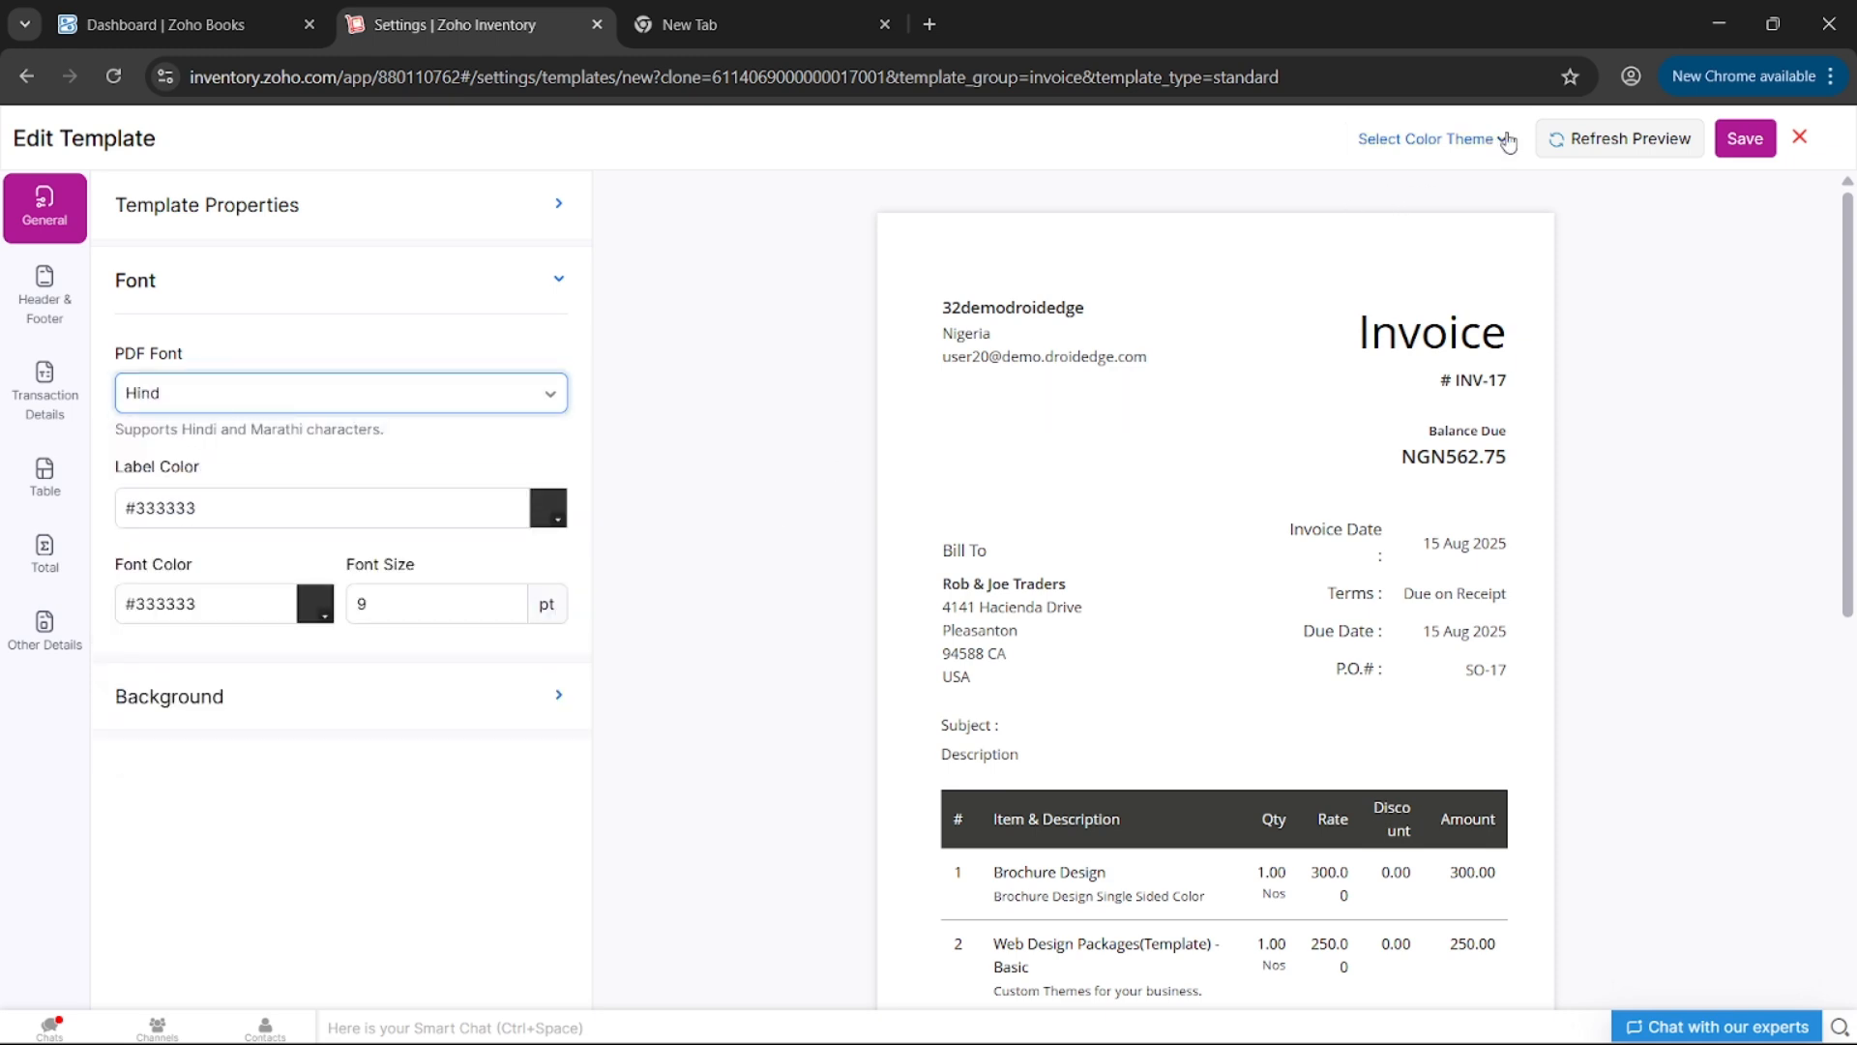
left_click(1559, 144)
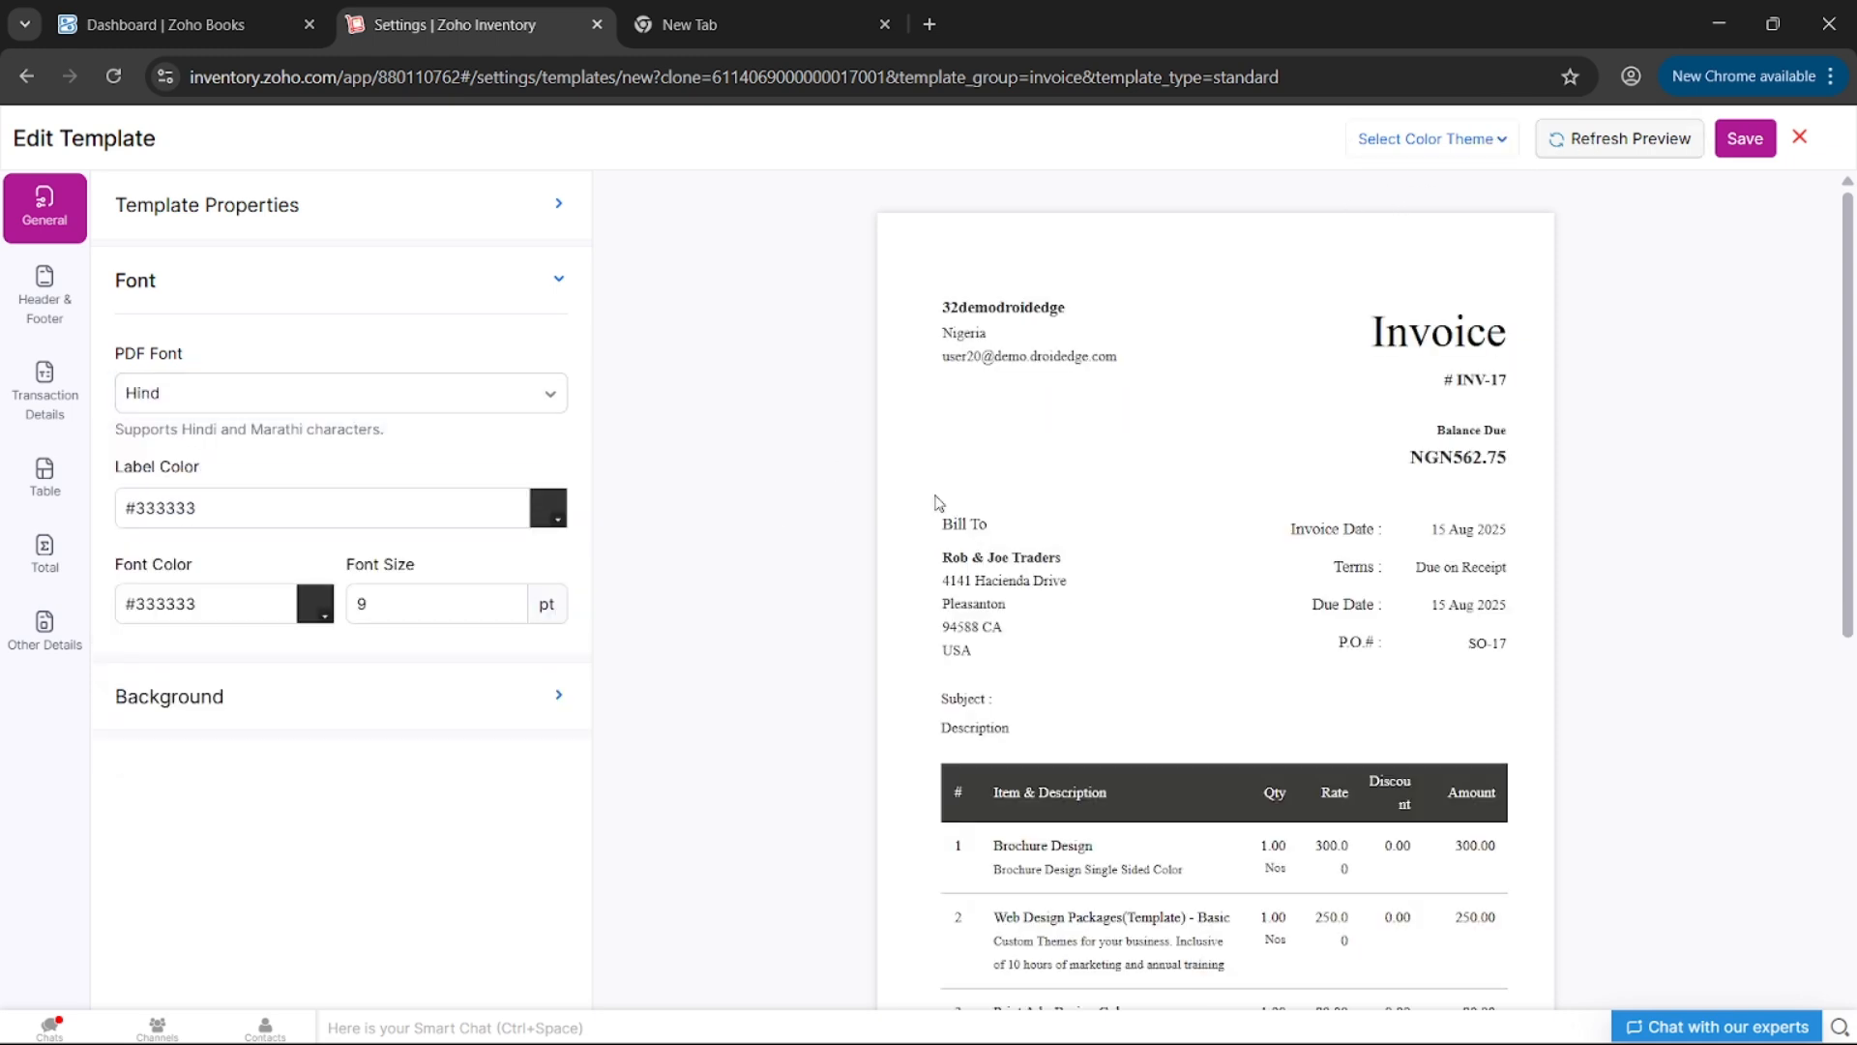
- Try font sizes of 19 pt and then 8 pt, refreshing the preview each time
left_click(455, 586)
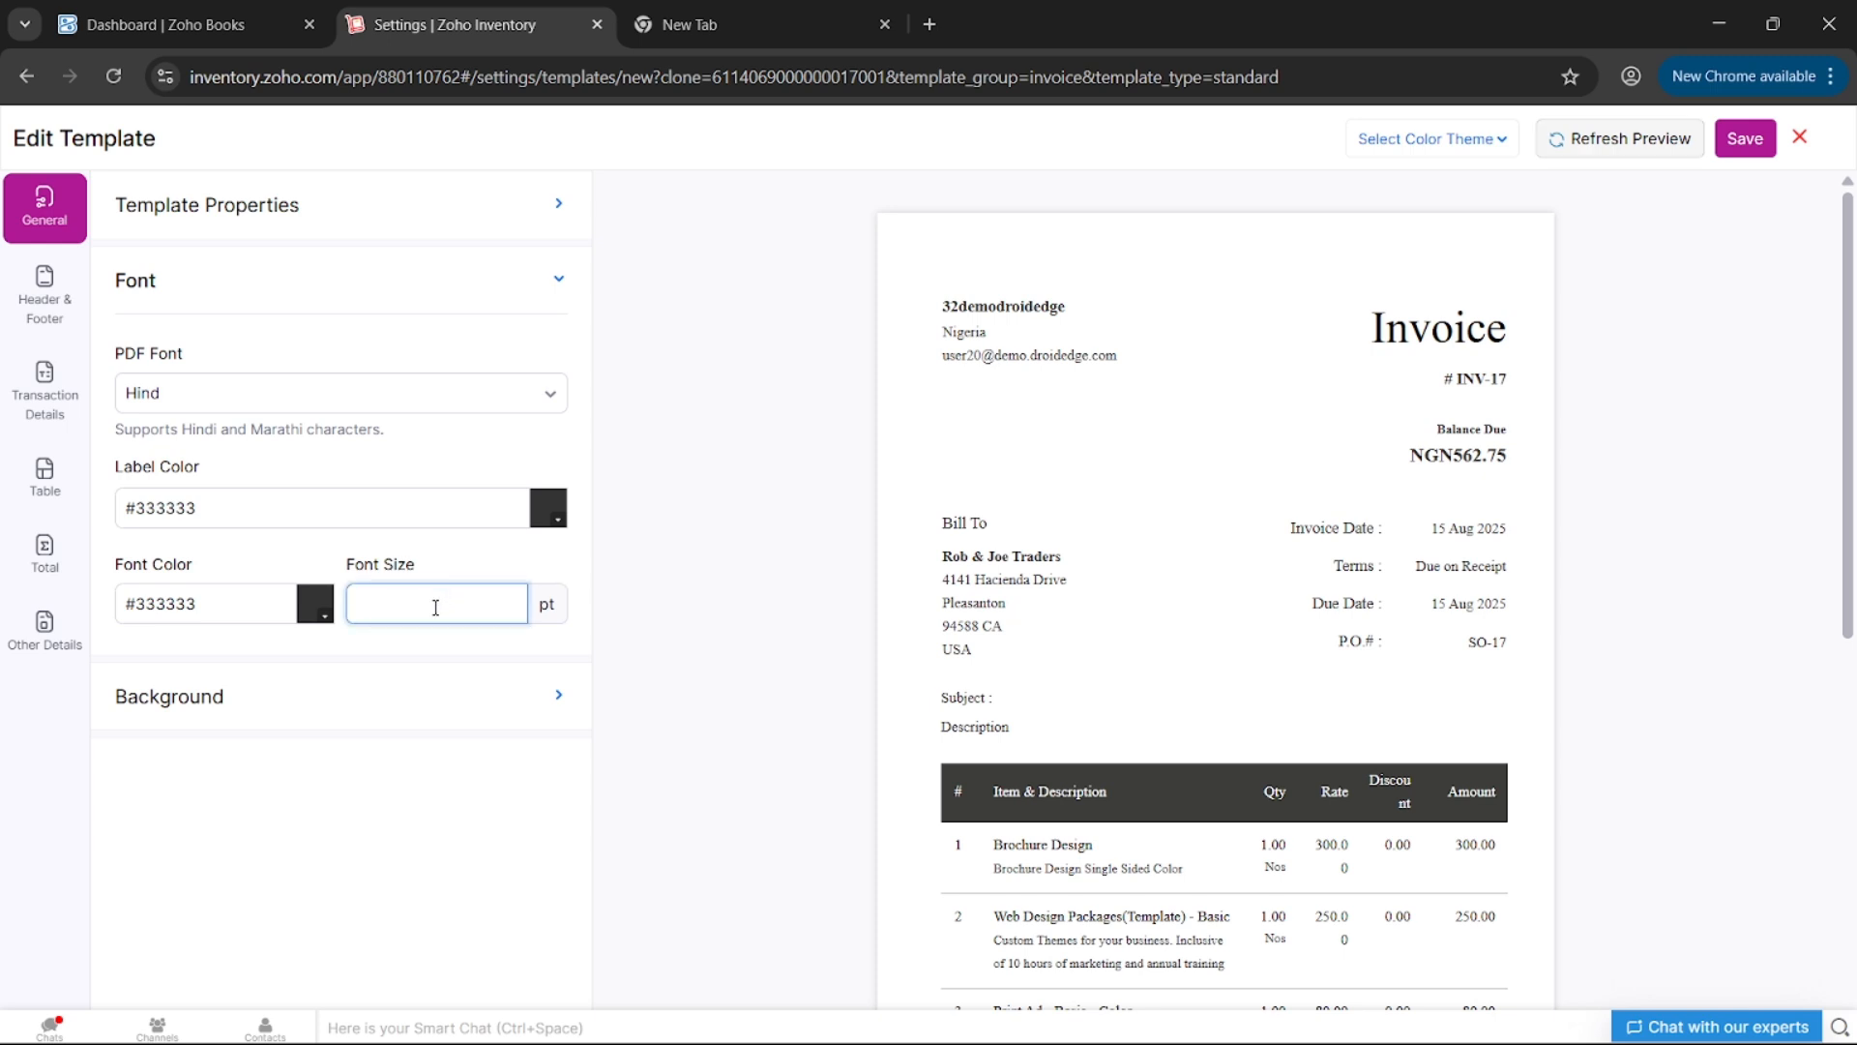
type("19")
left_click(1678, 145)
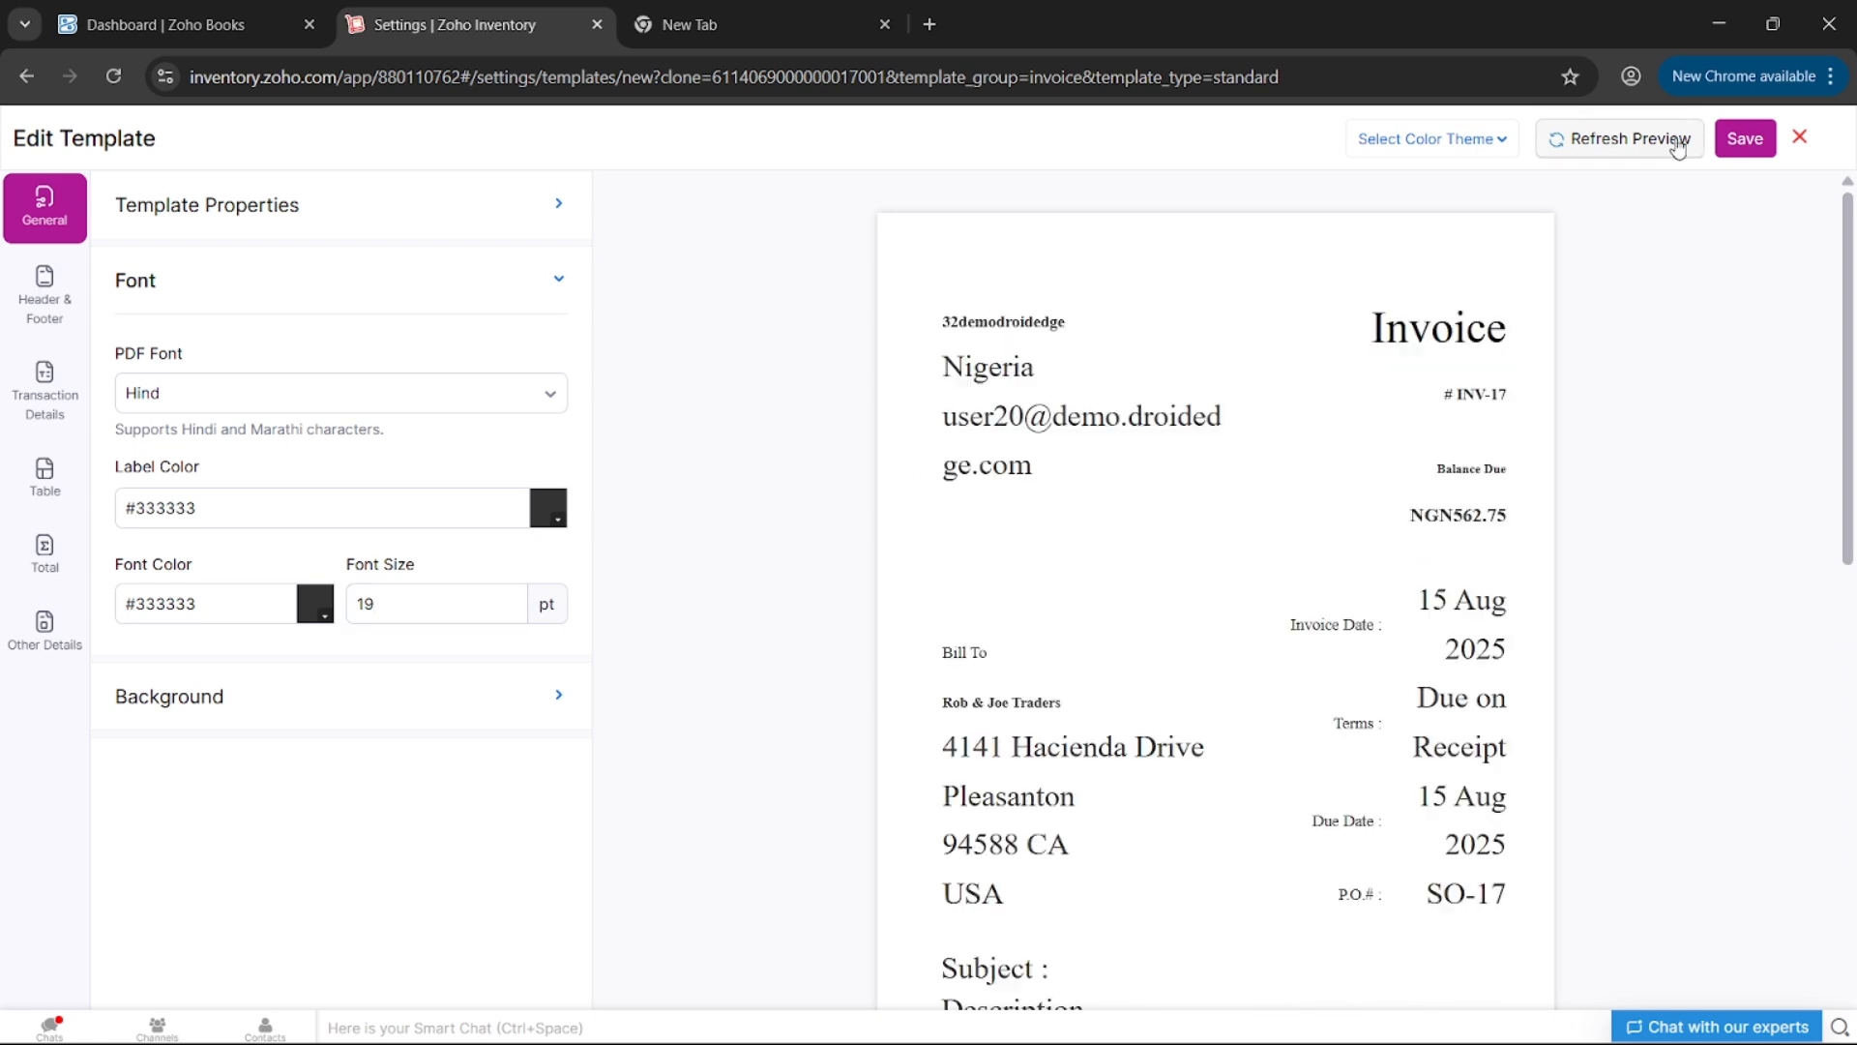
left_click(443, 608)
key("BackSpace")
key("BackSpace")
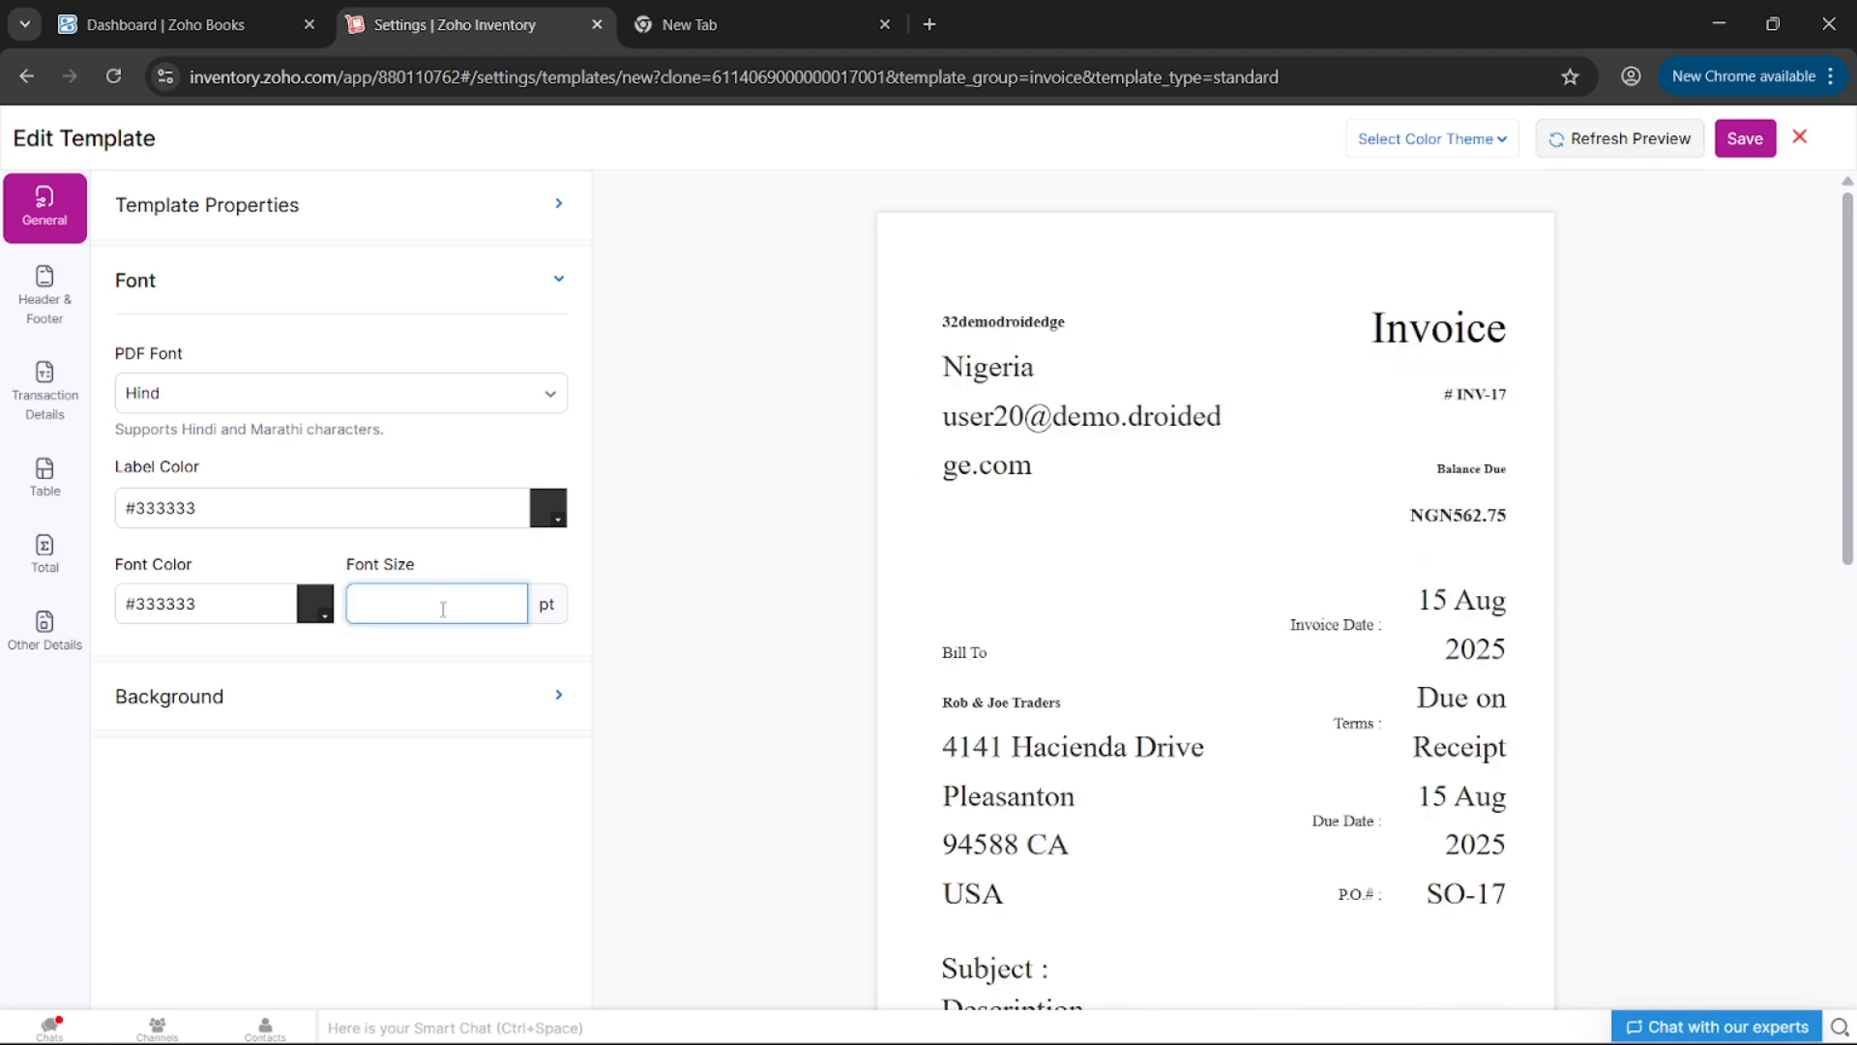
type("8")
left_click(1634, 145)
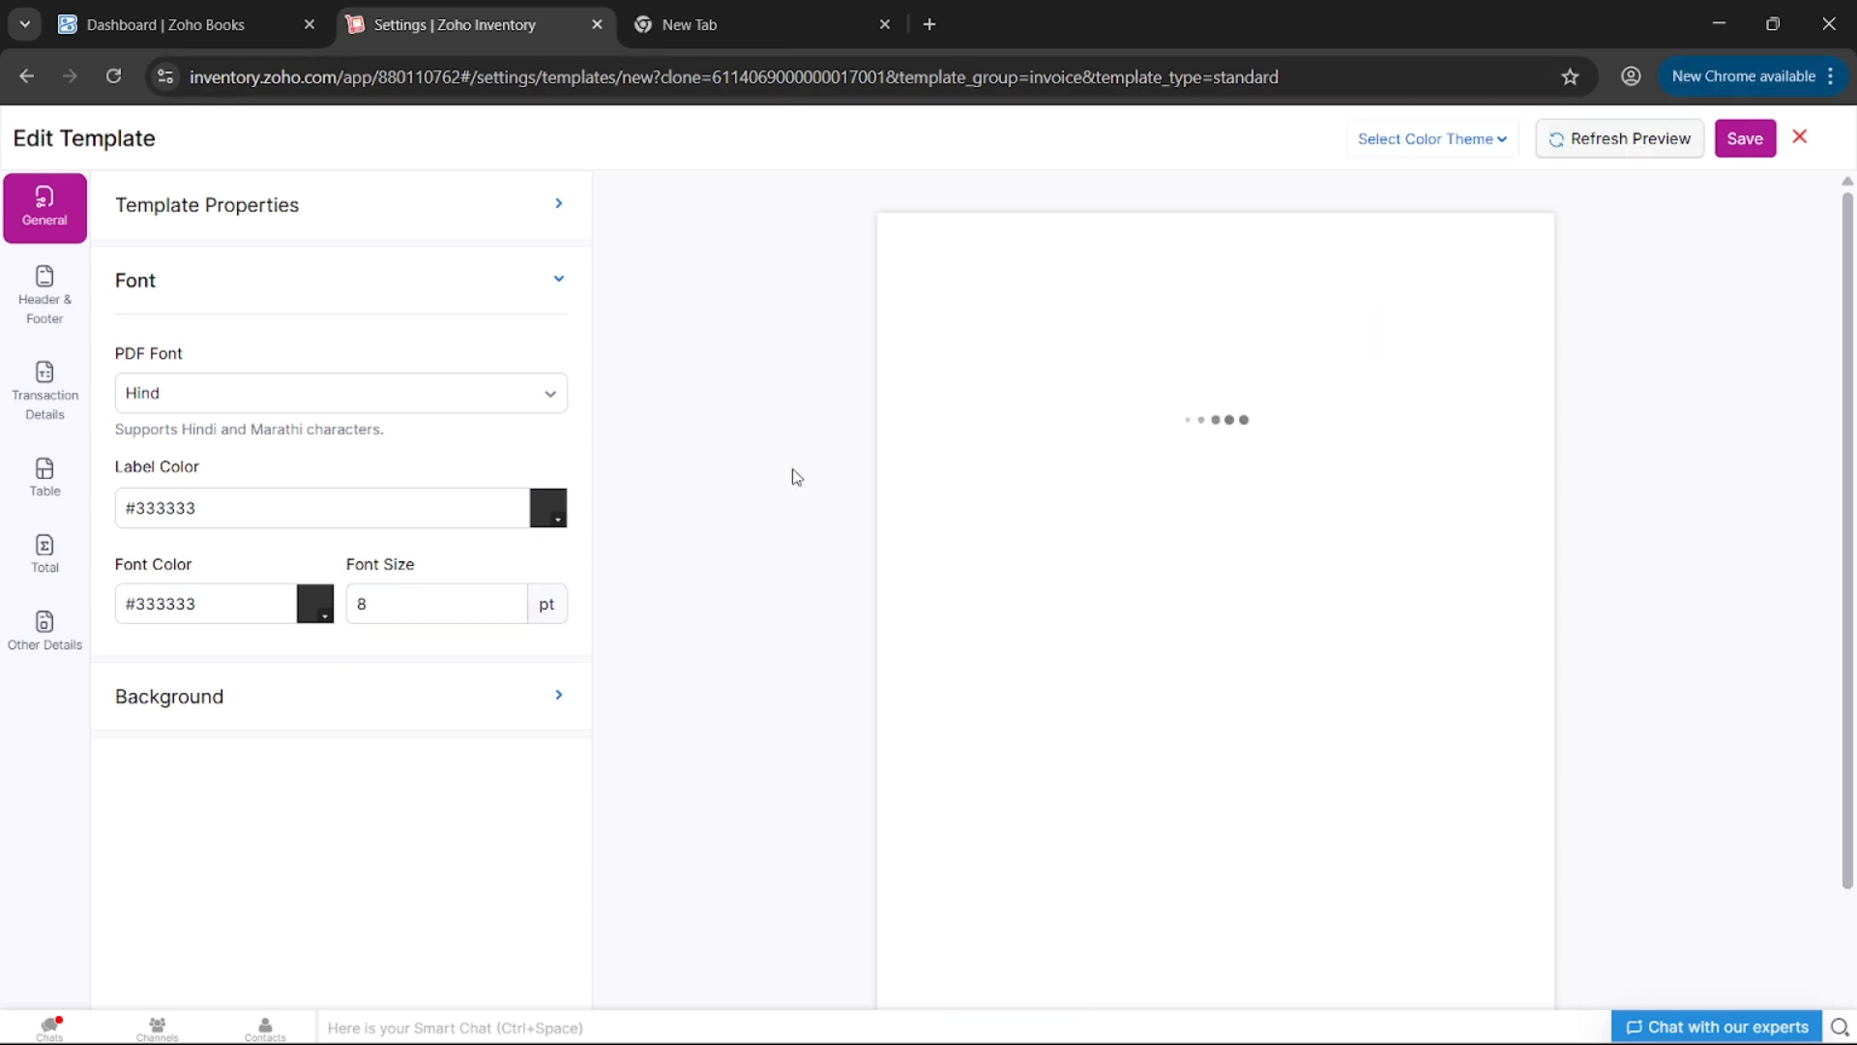
- Set the font size to 10 pt and refresh the preview
scroll(963, 573, "down", 3)
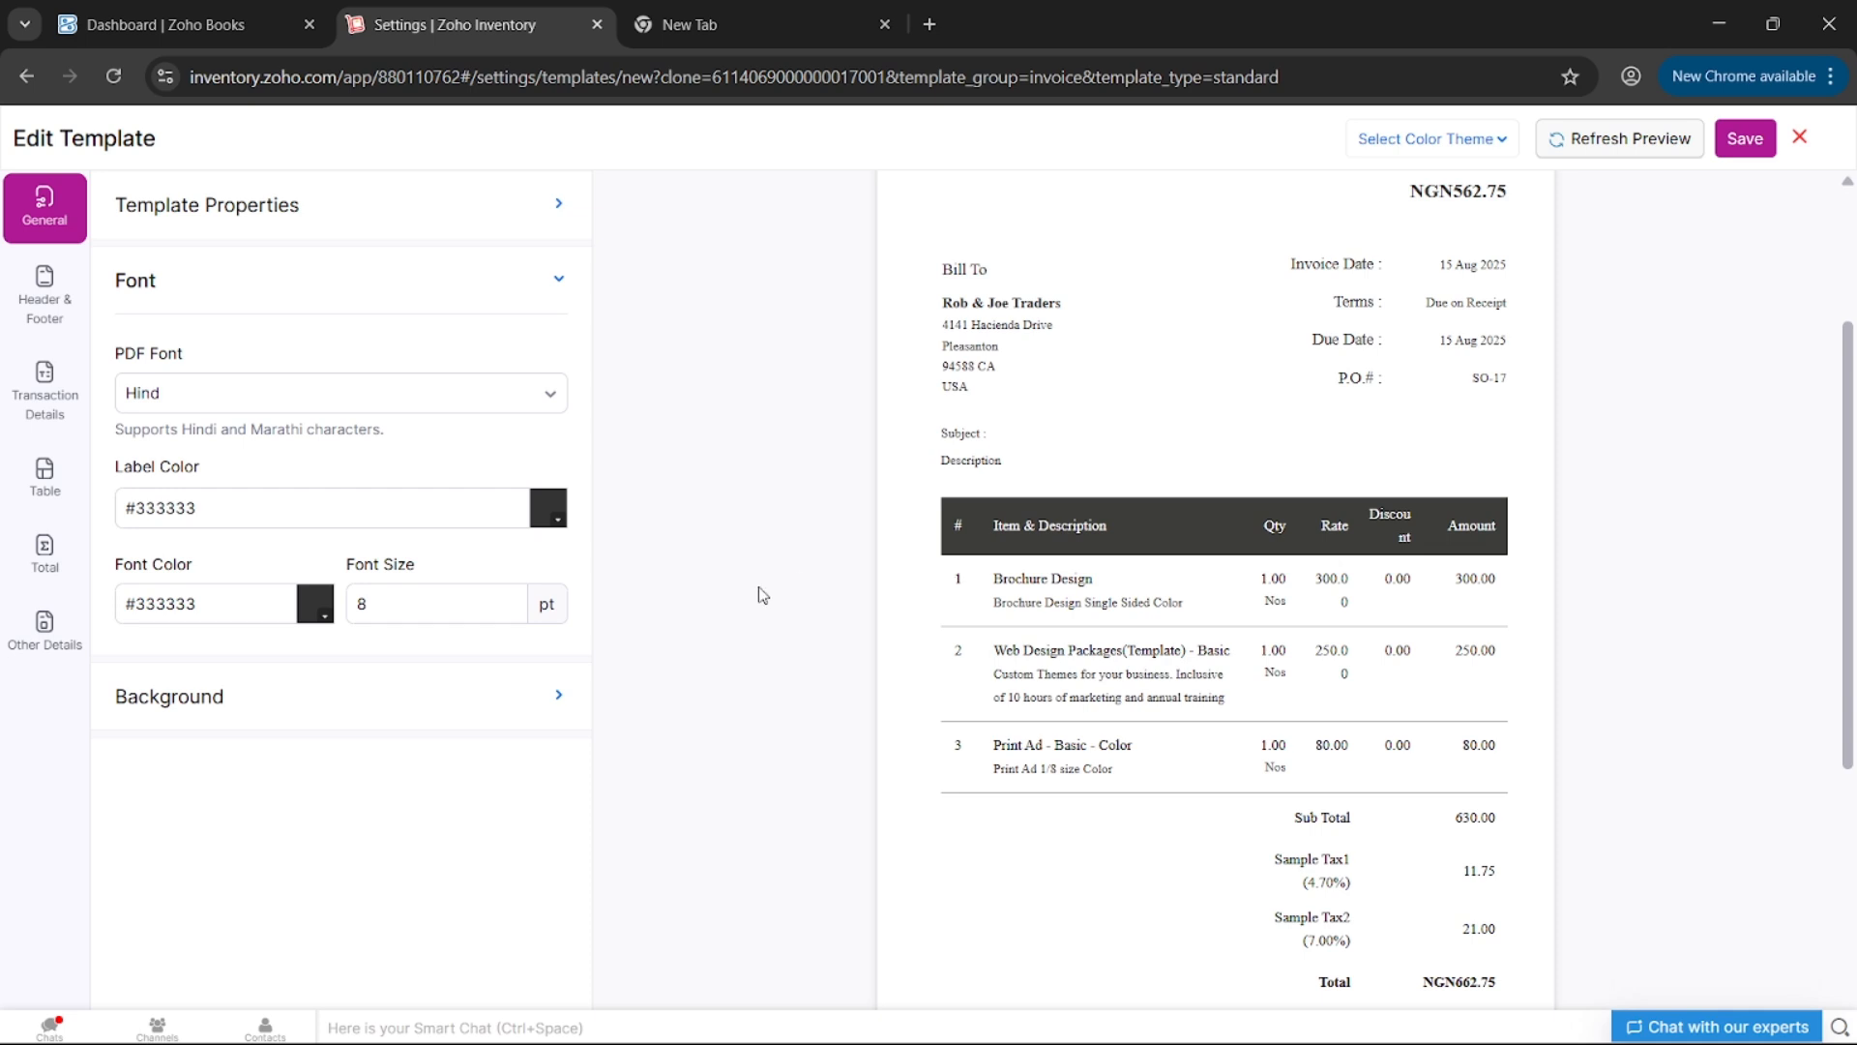
left_click(495, 592)
key("BackSpace")
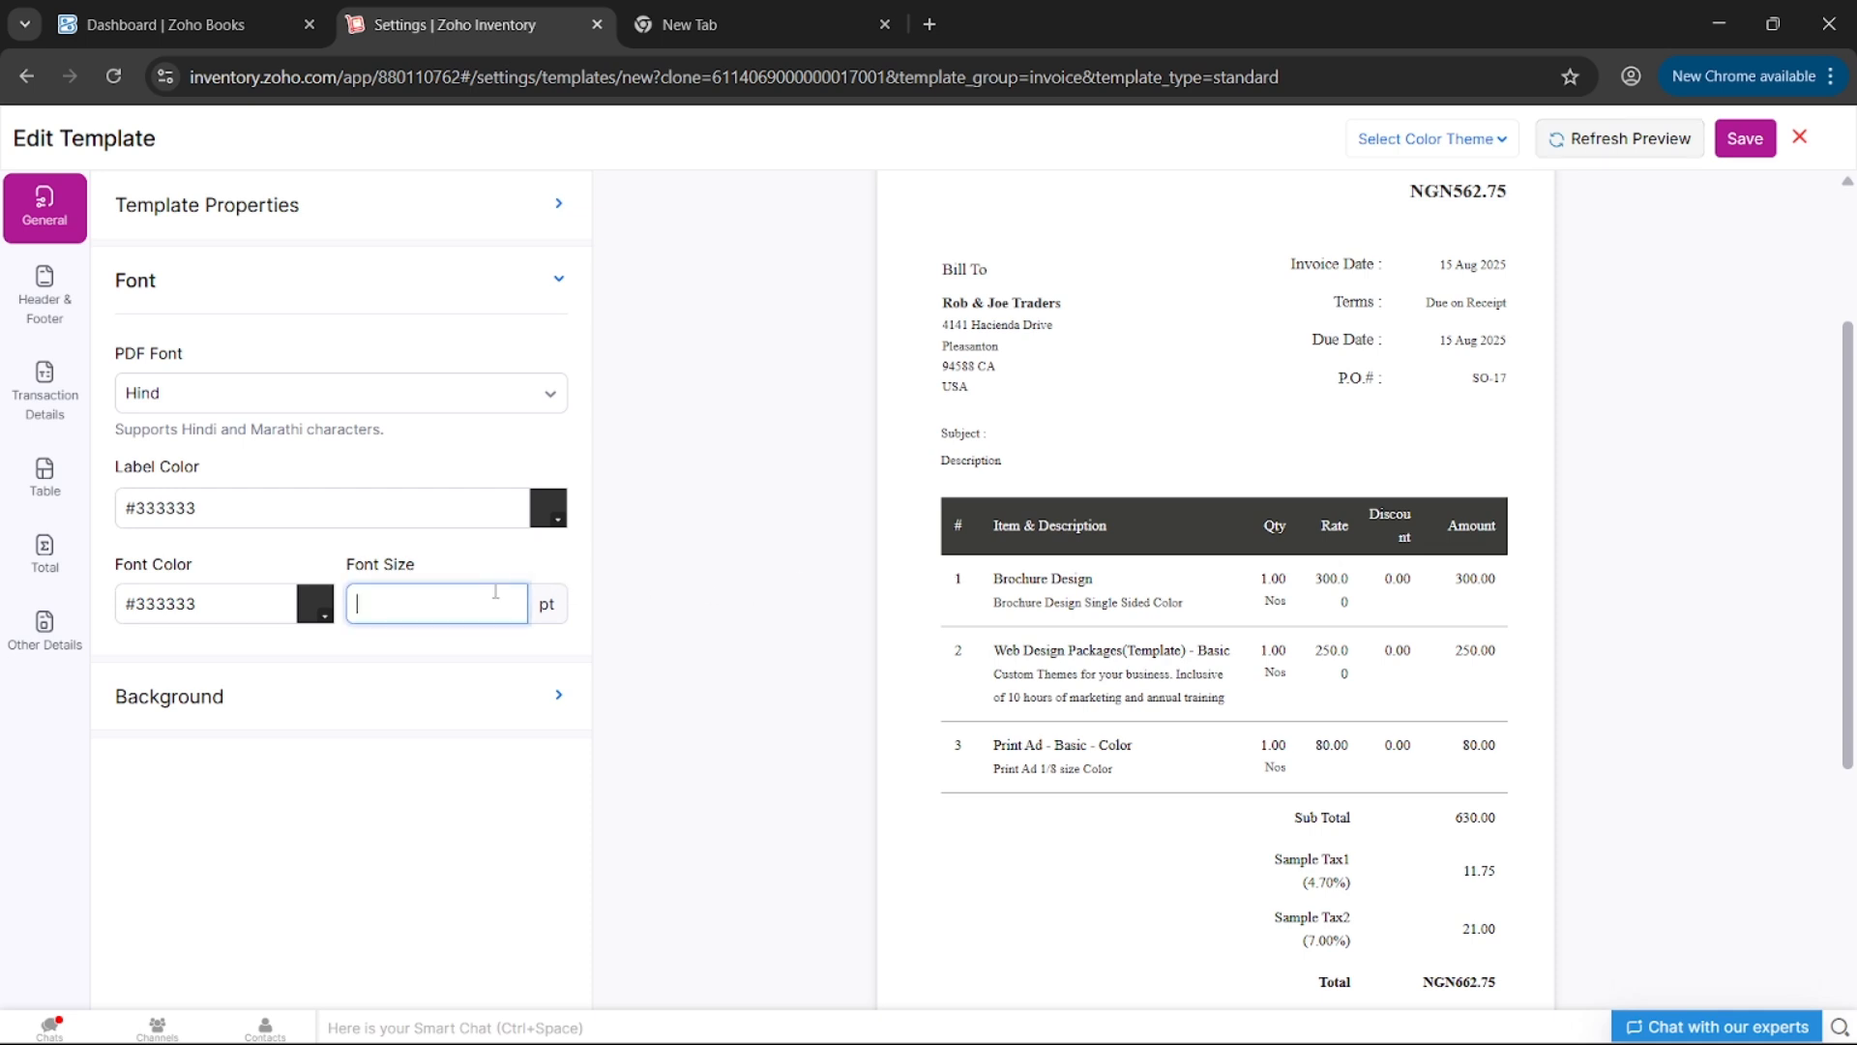
type("10")
left_click(1642, 142)
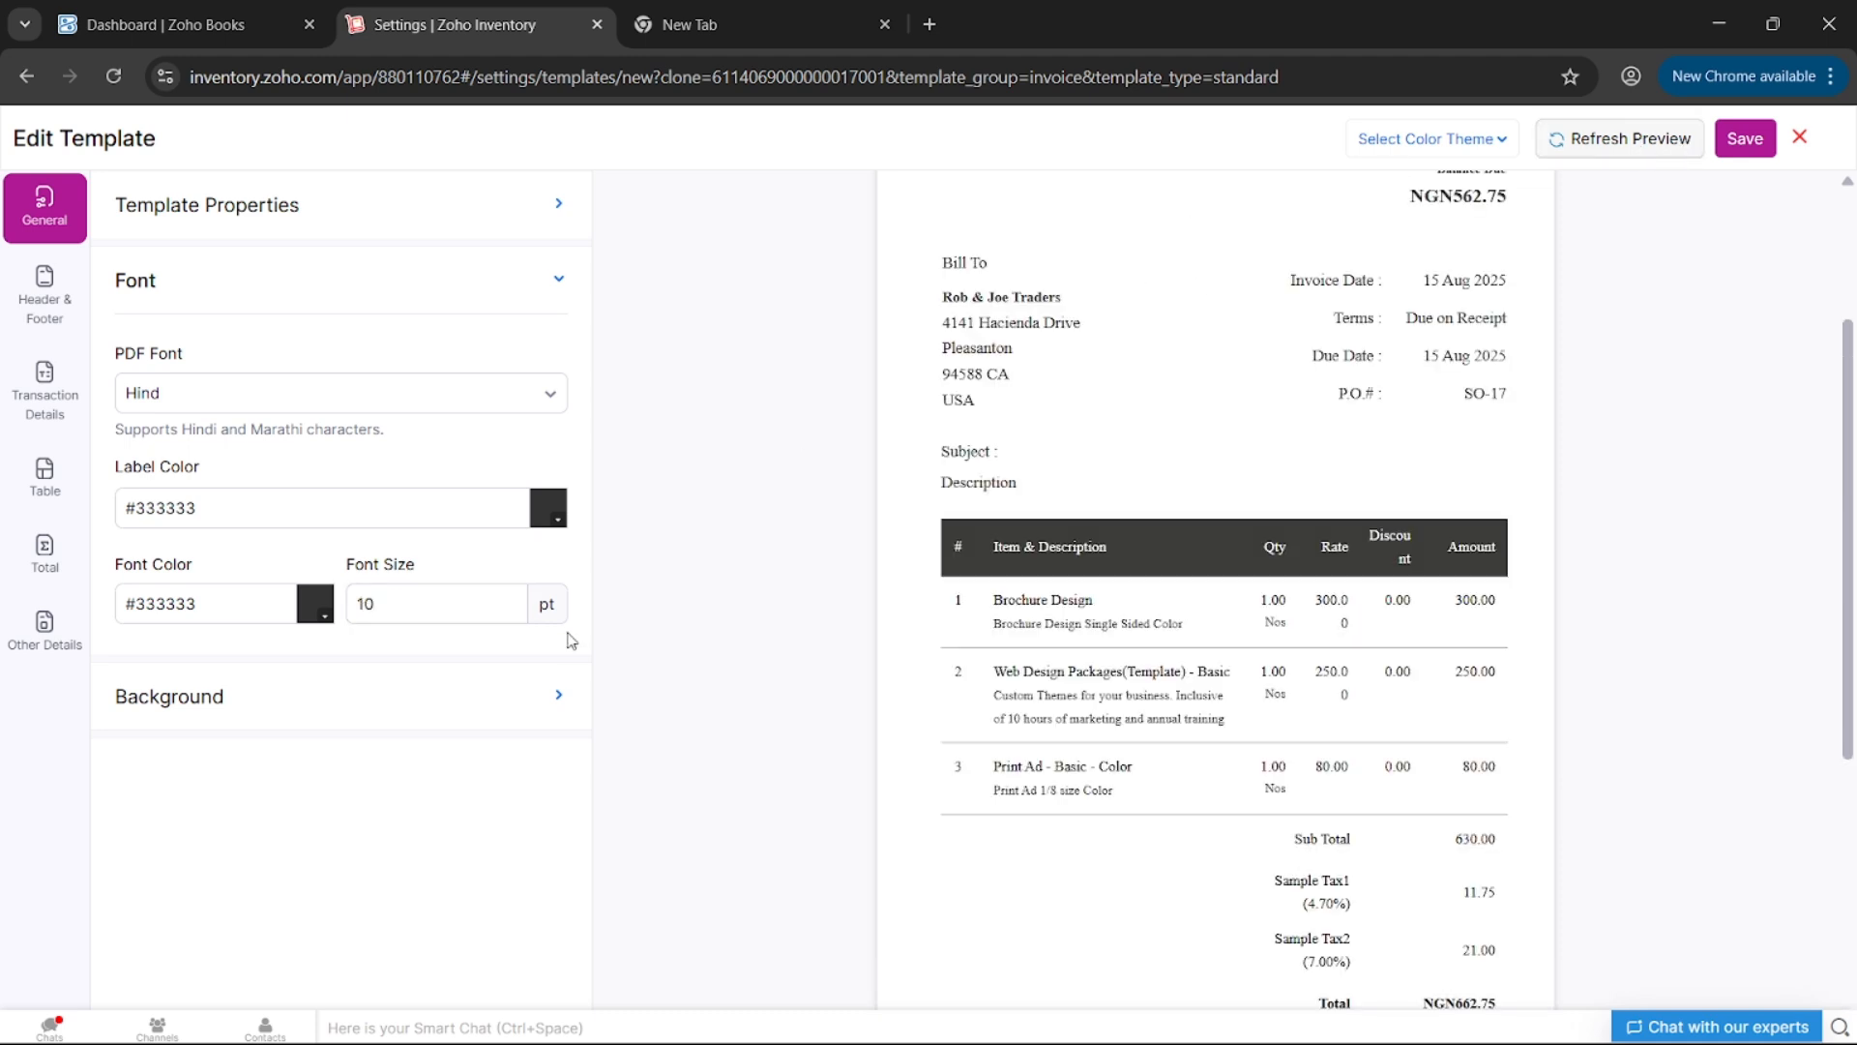
left_click(338, 697)
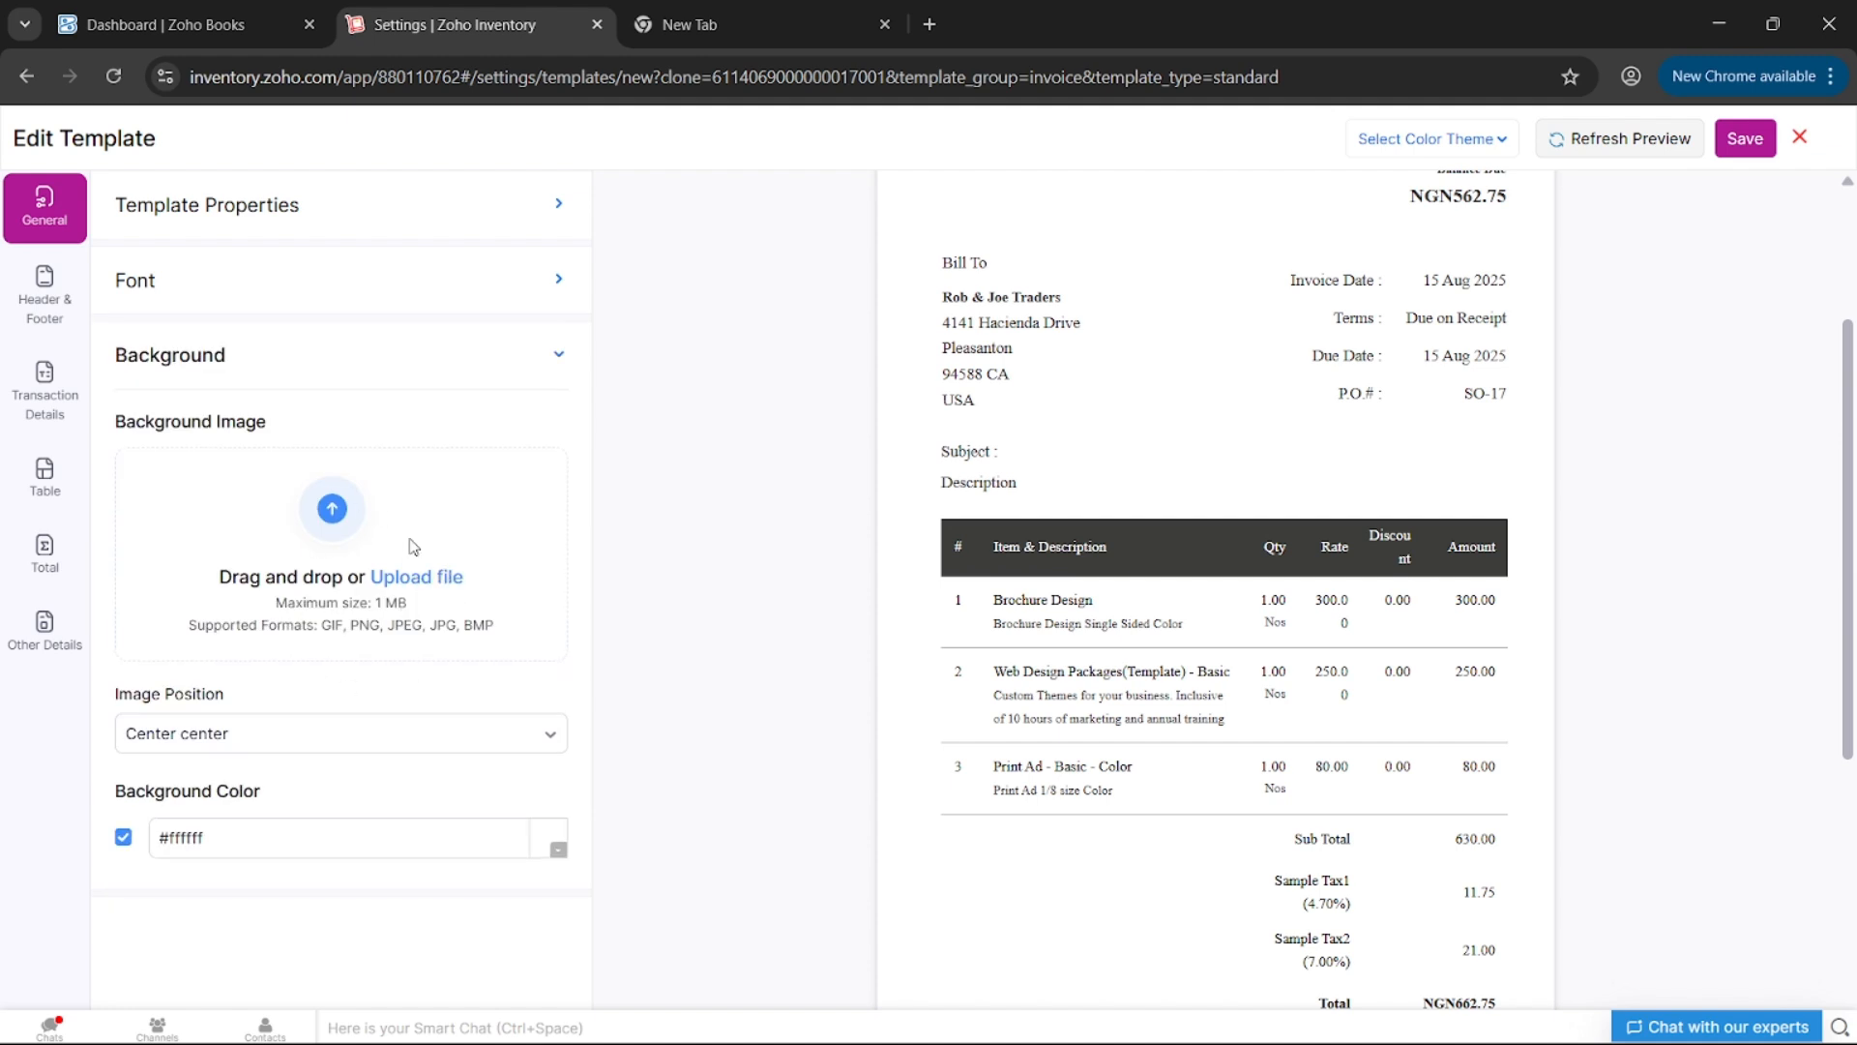
- In Header & Footer, expand and collapse the Header and Footer sections
left_click(53, 318)
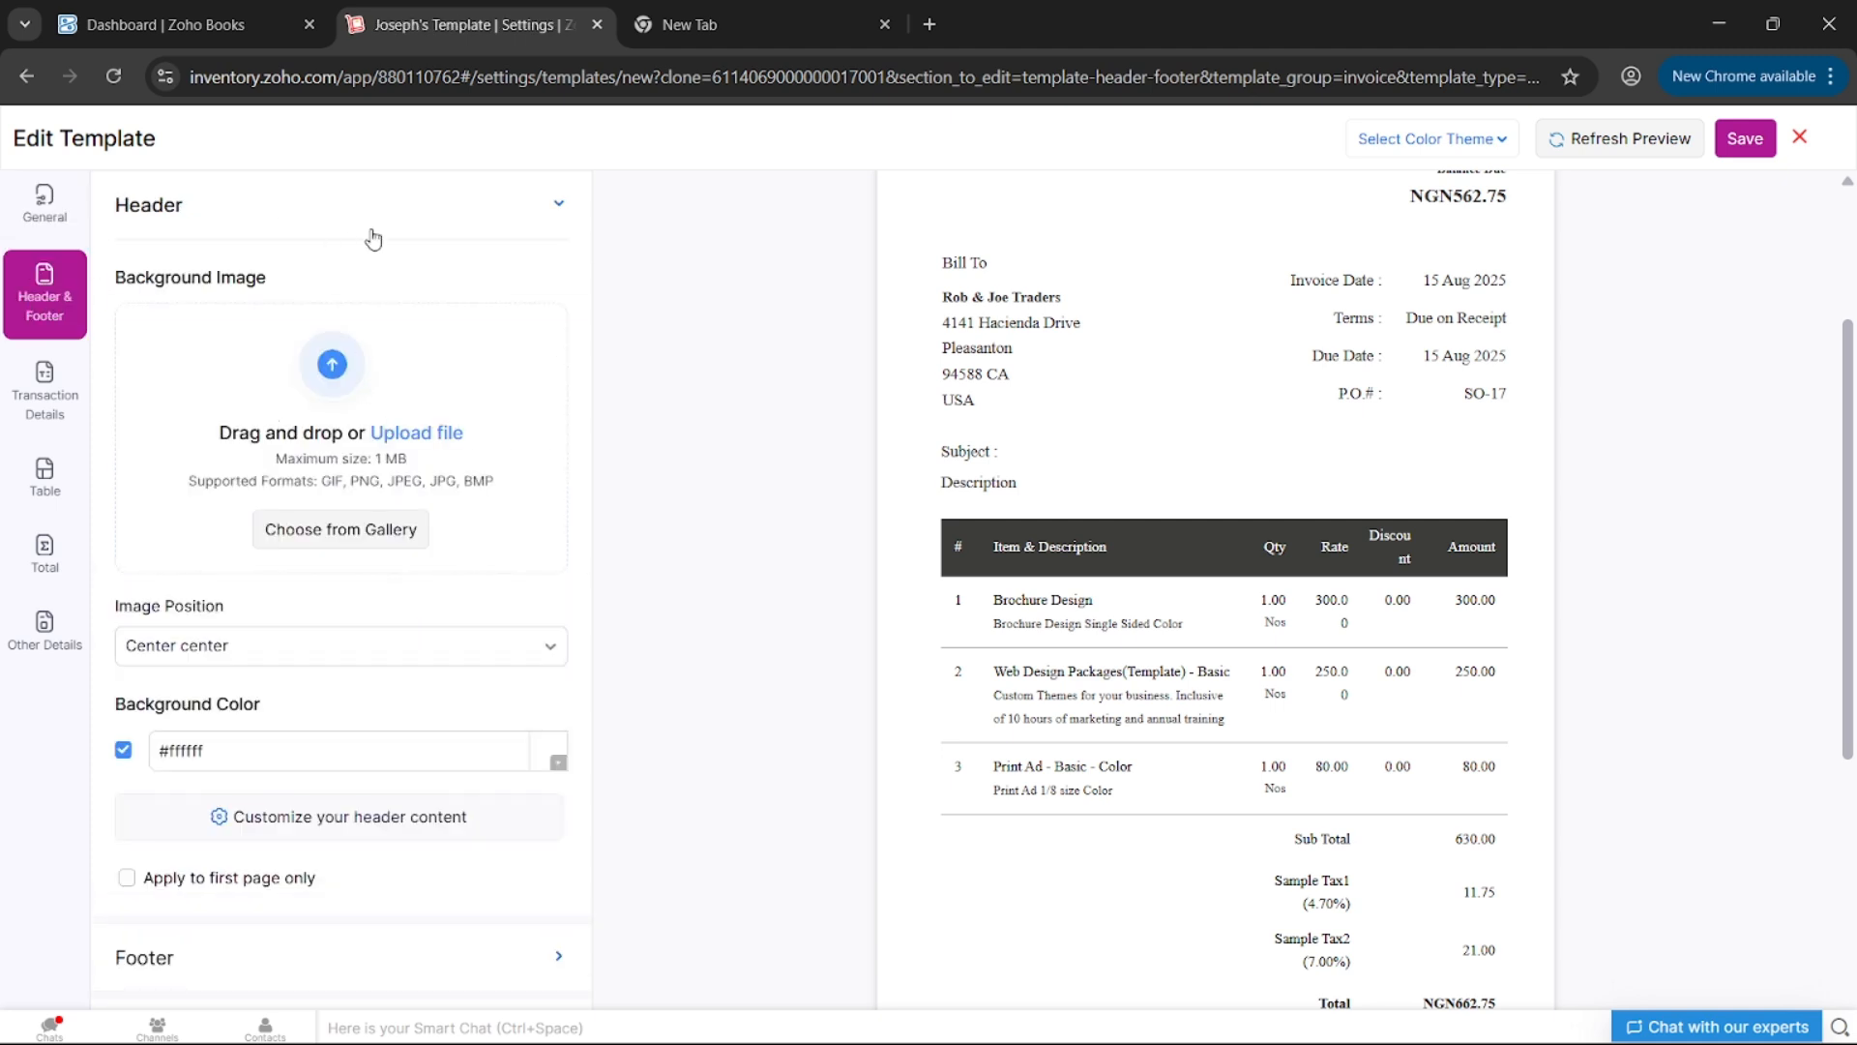
left_click(407, 219)
left_click(406, 219)
left_click(409, 233)
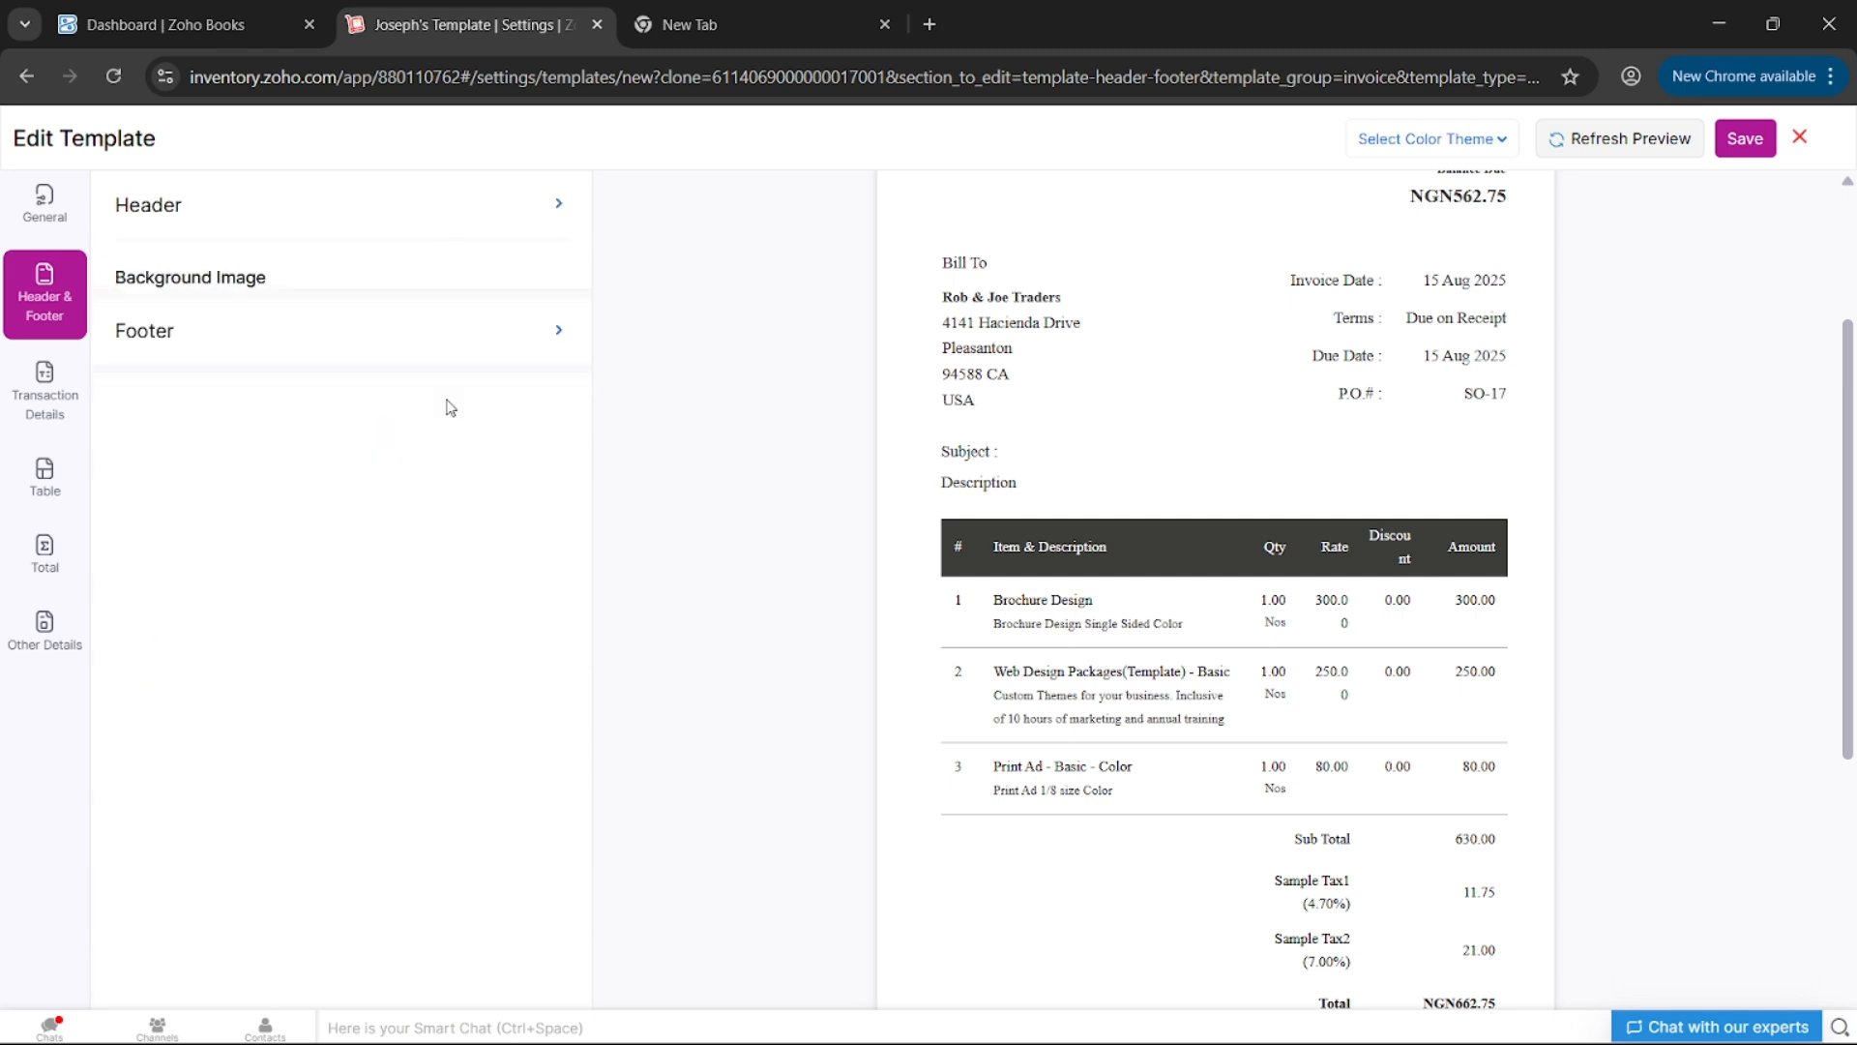
left_click(462, 284)
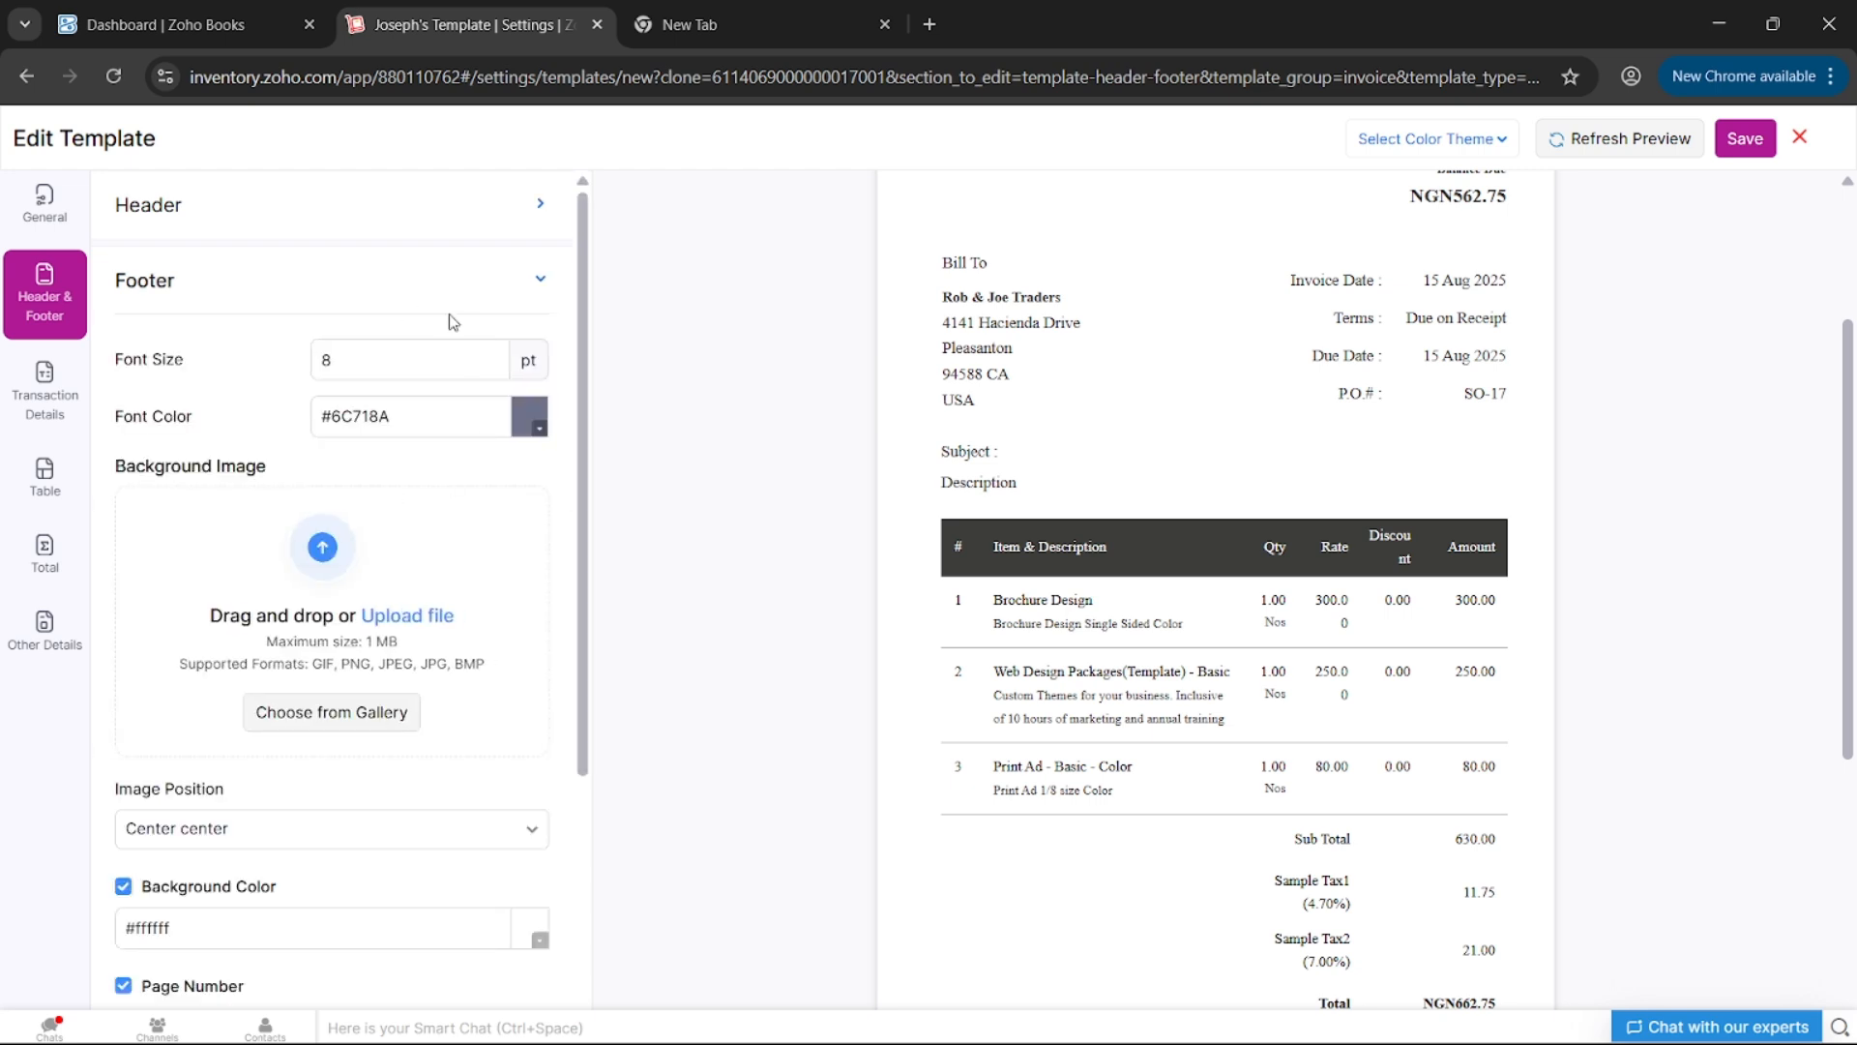
left_click(464, 288)
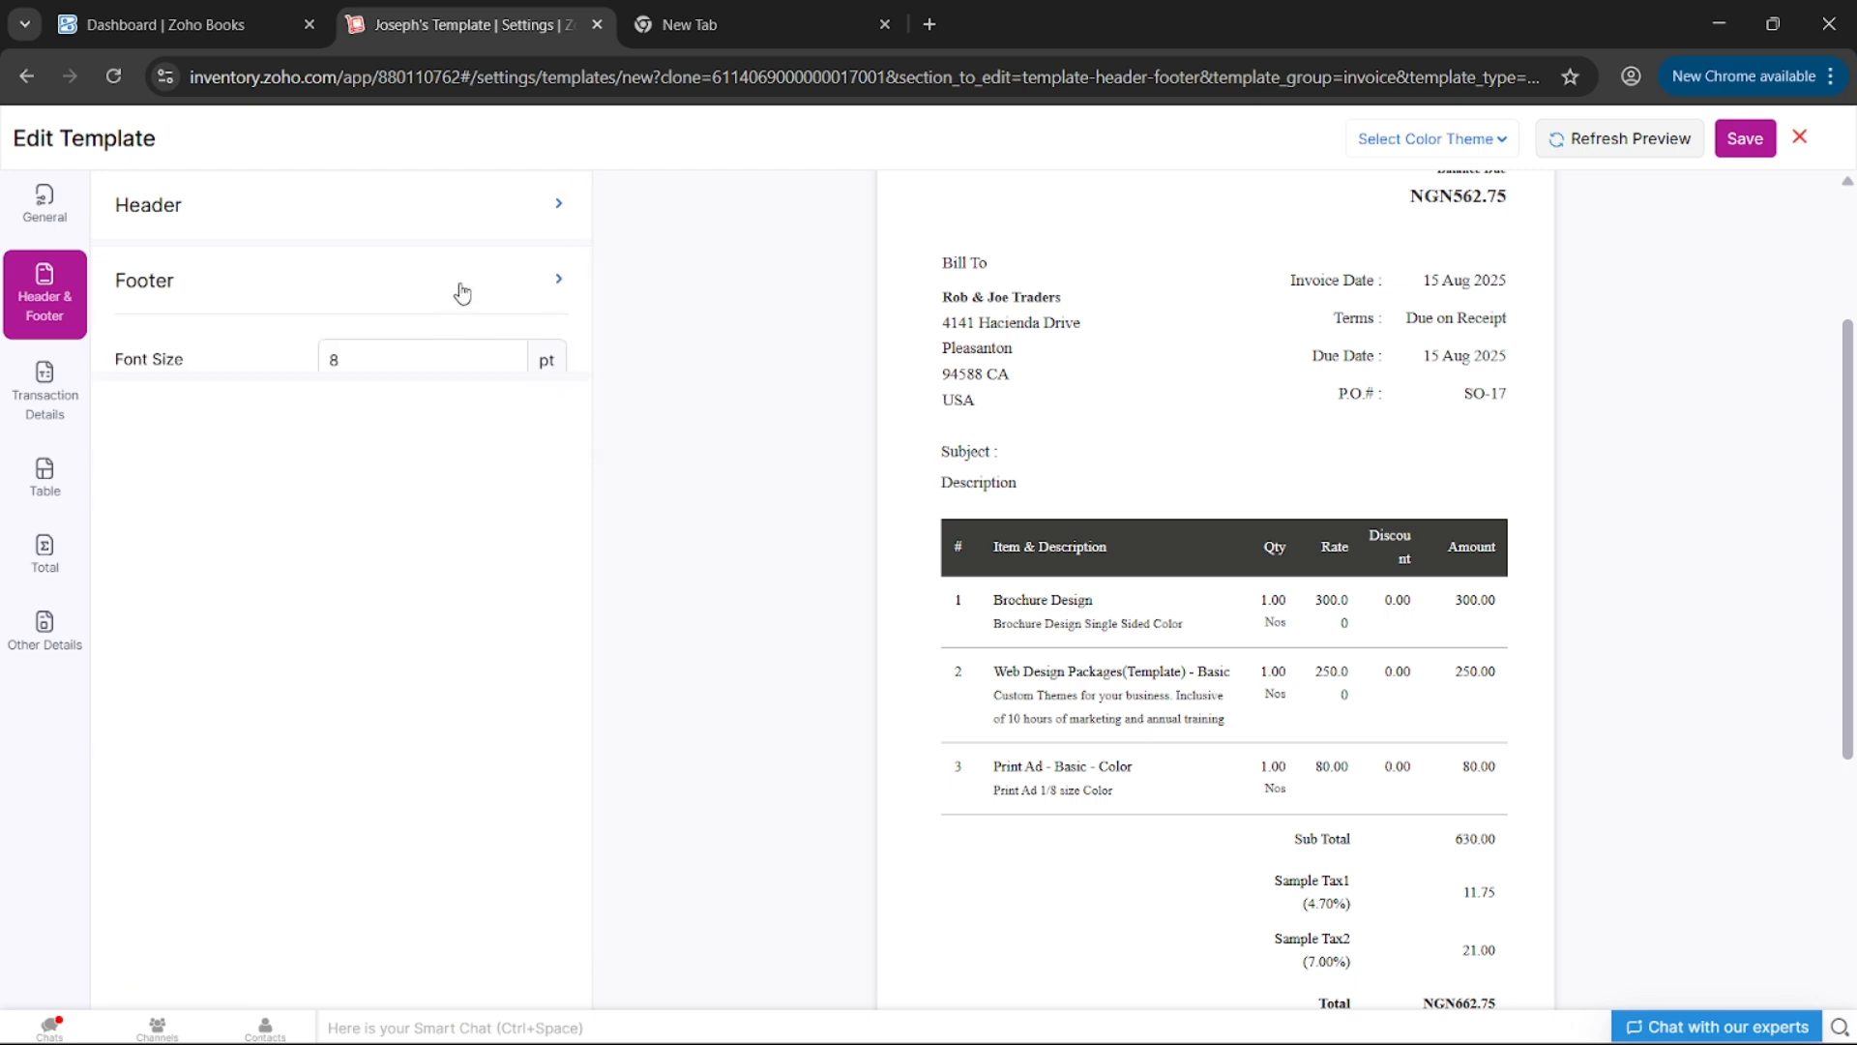
left_click(65, 410)
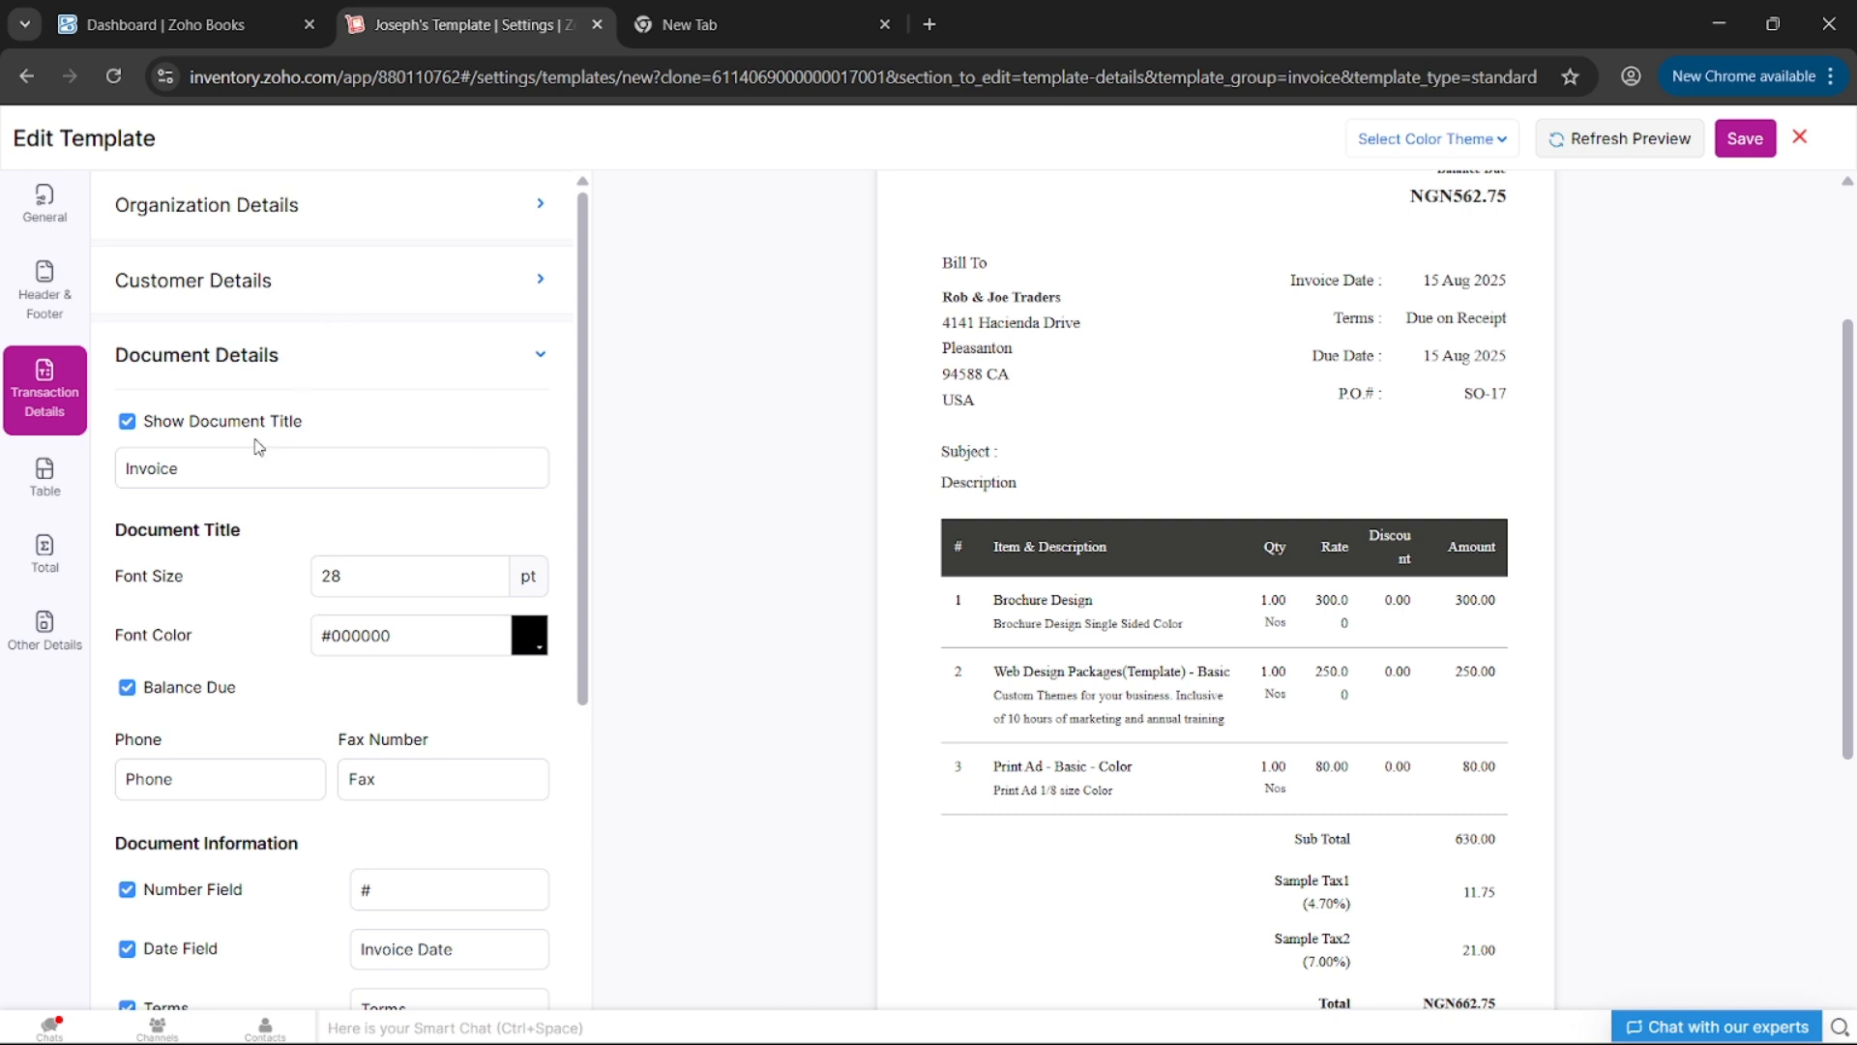
- Type 'By Josep' into the document title field, then delete its last character
scroll(230, 486, "down", 2)
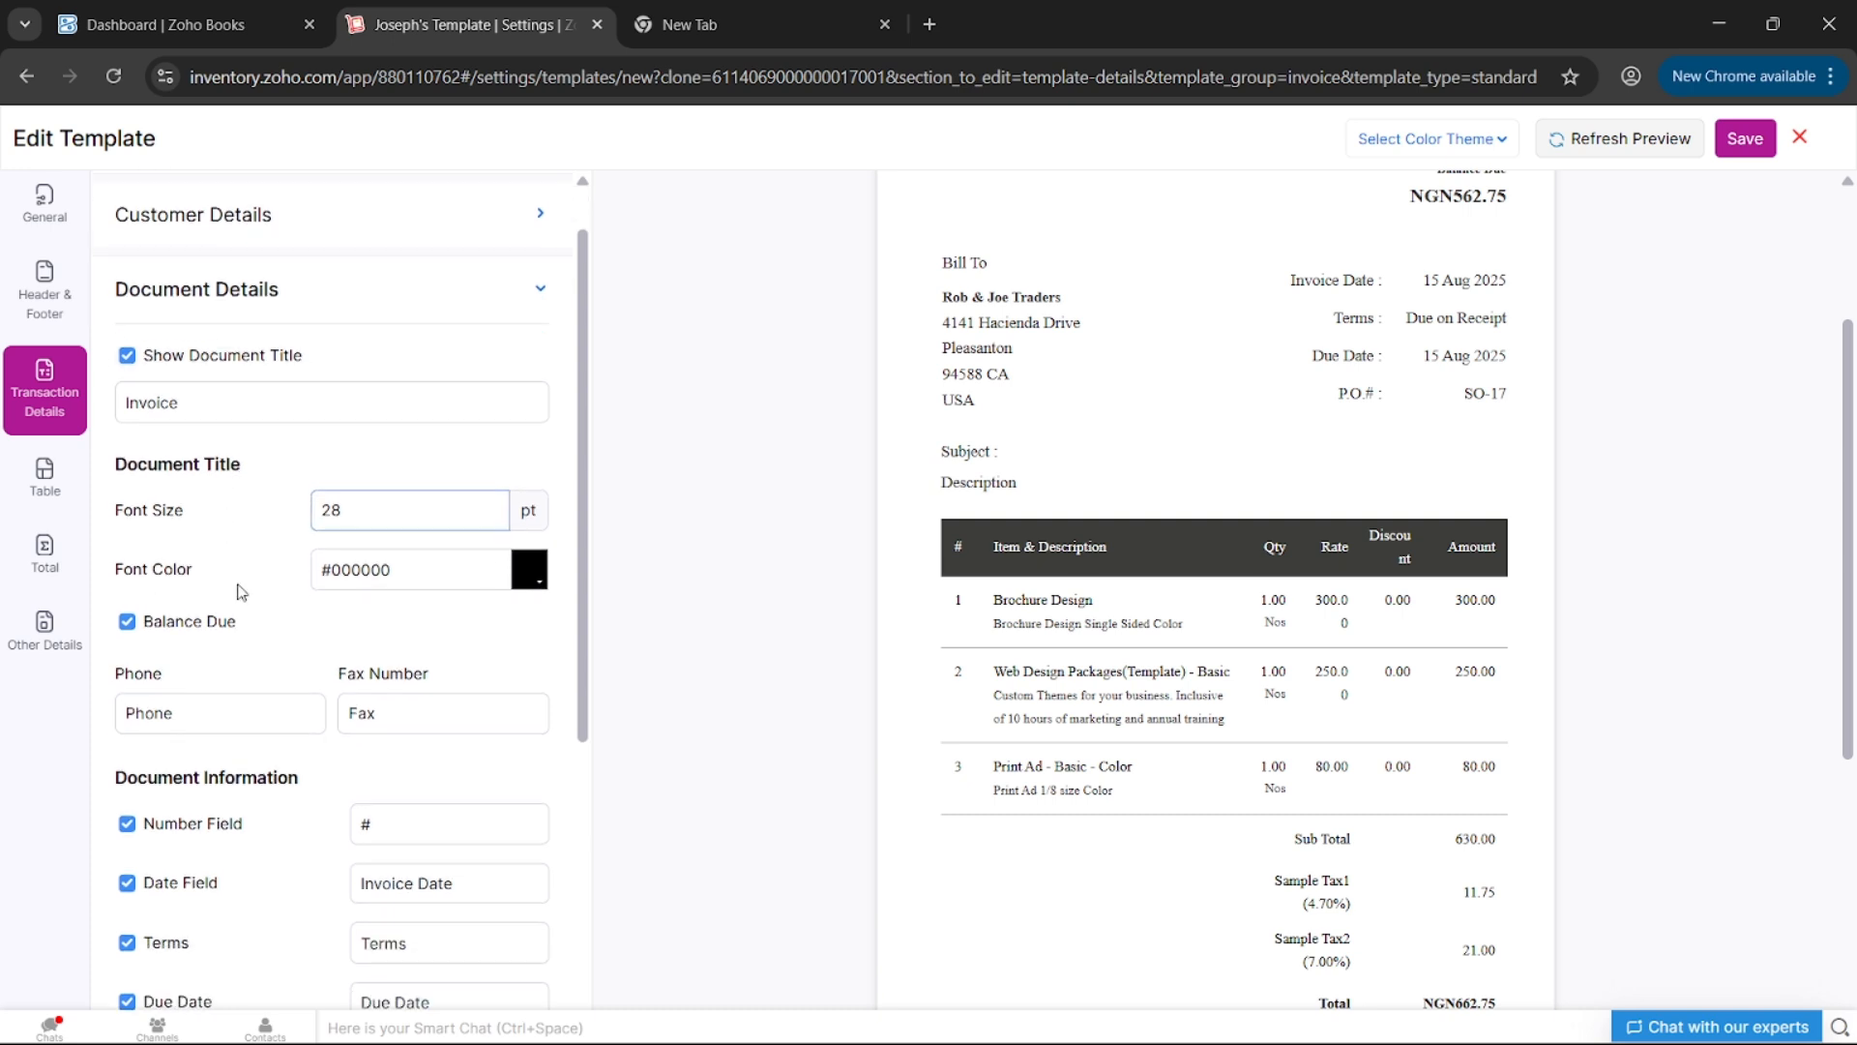
left_click(305, 285)
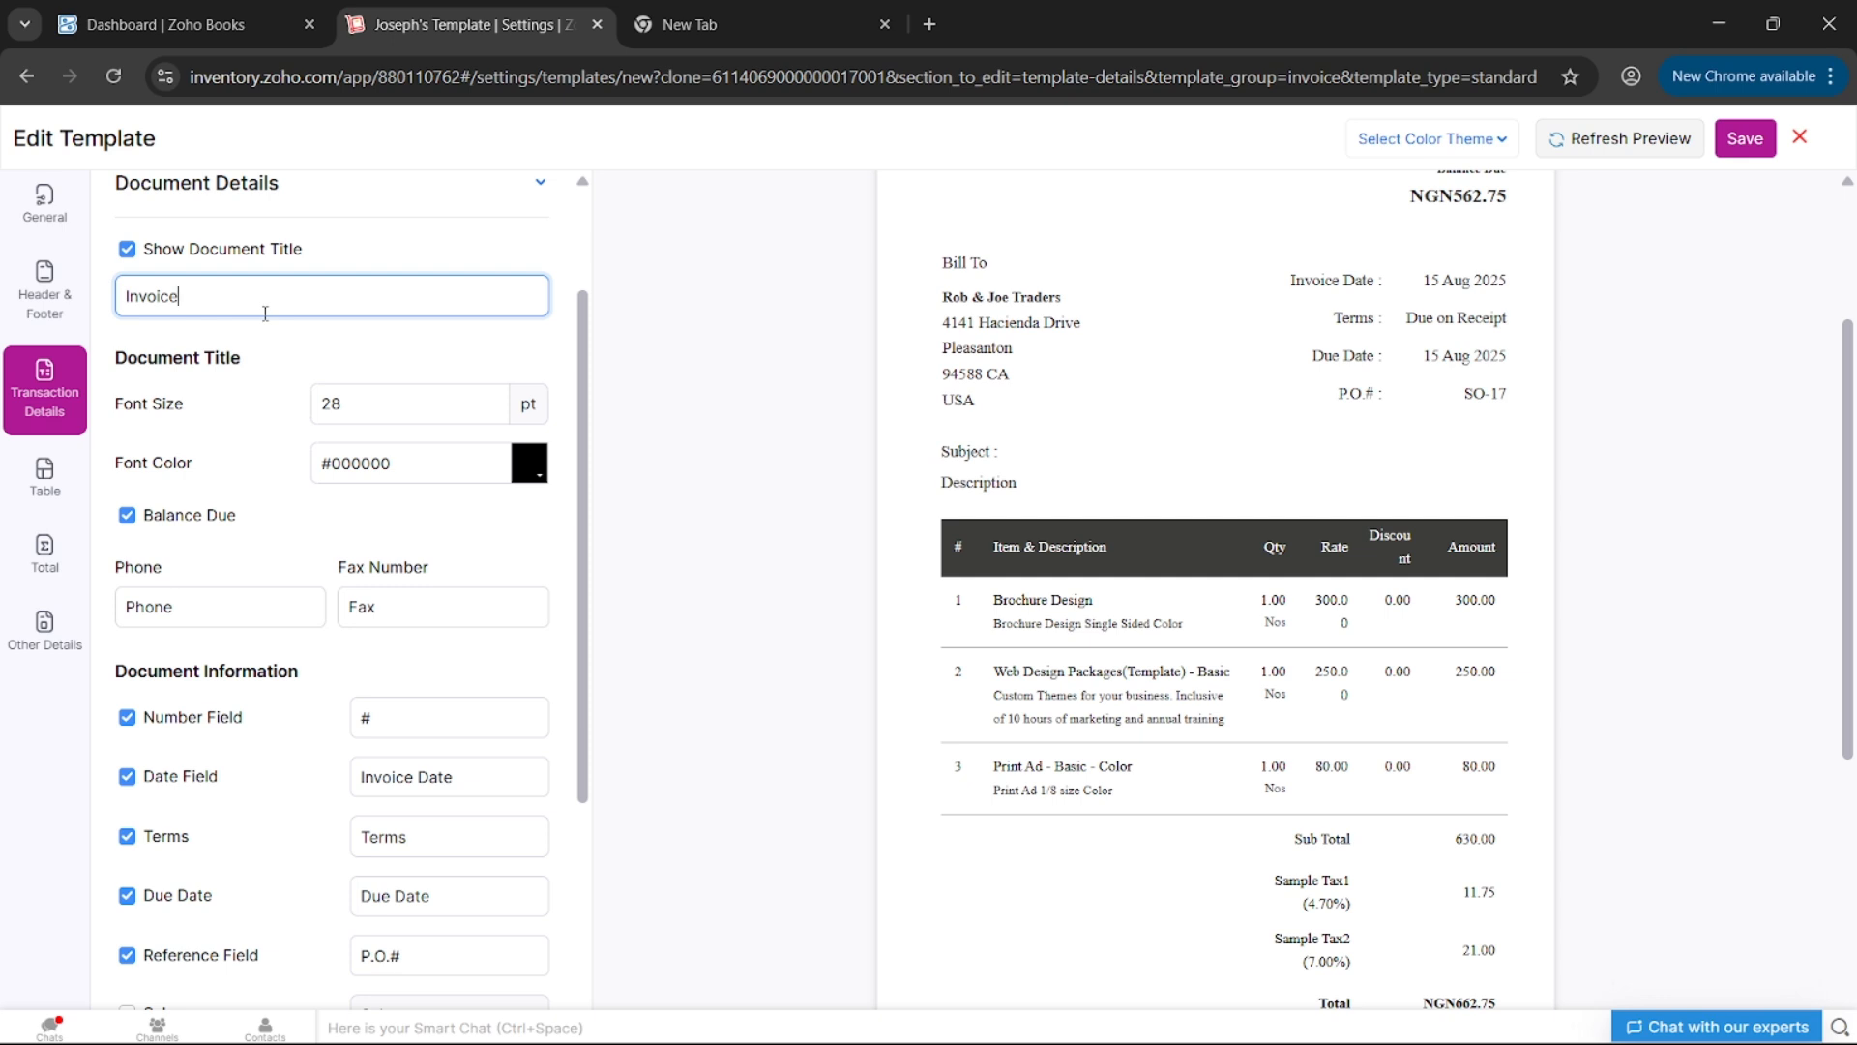
type("By Josep")
key("BackSpace")
key("BackSpace")
key("BackSpace")
scroll(230, 416, "down", 2)
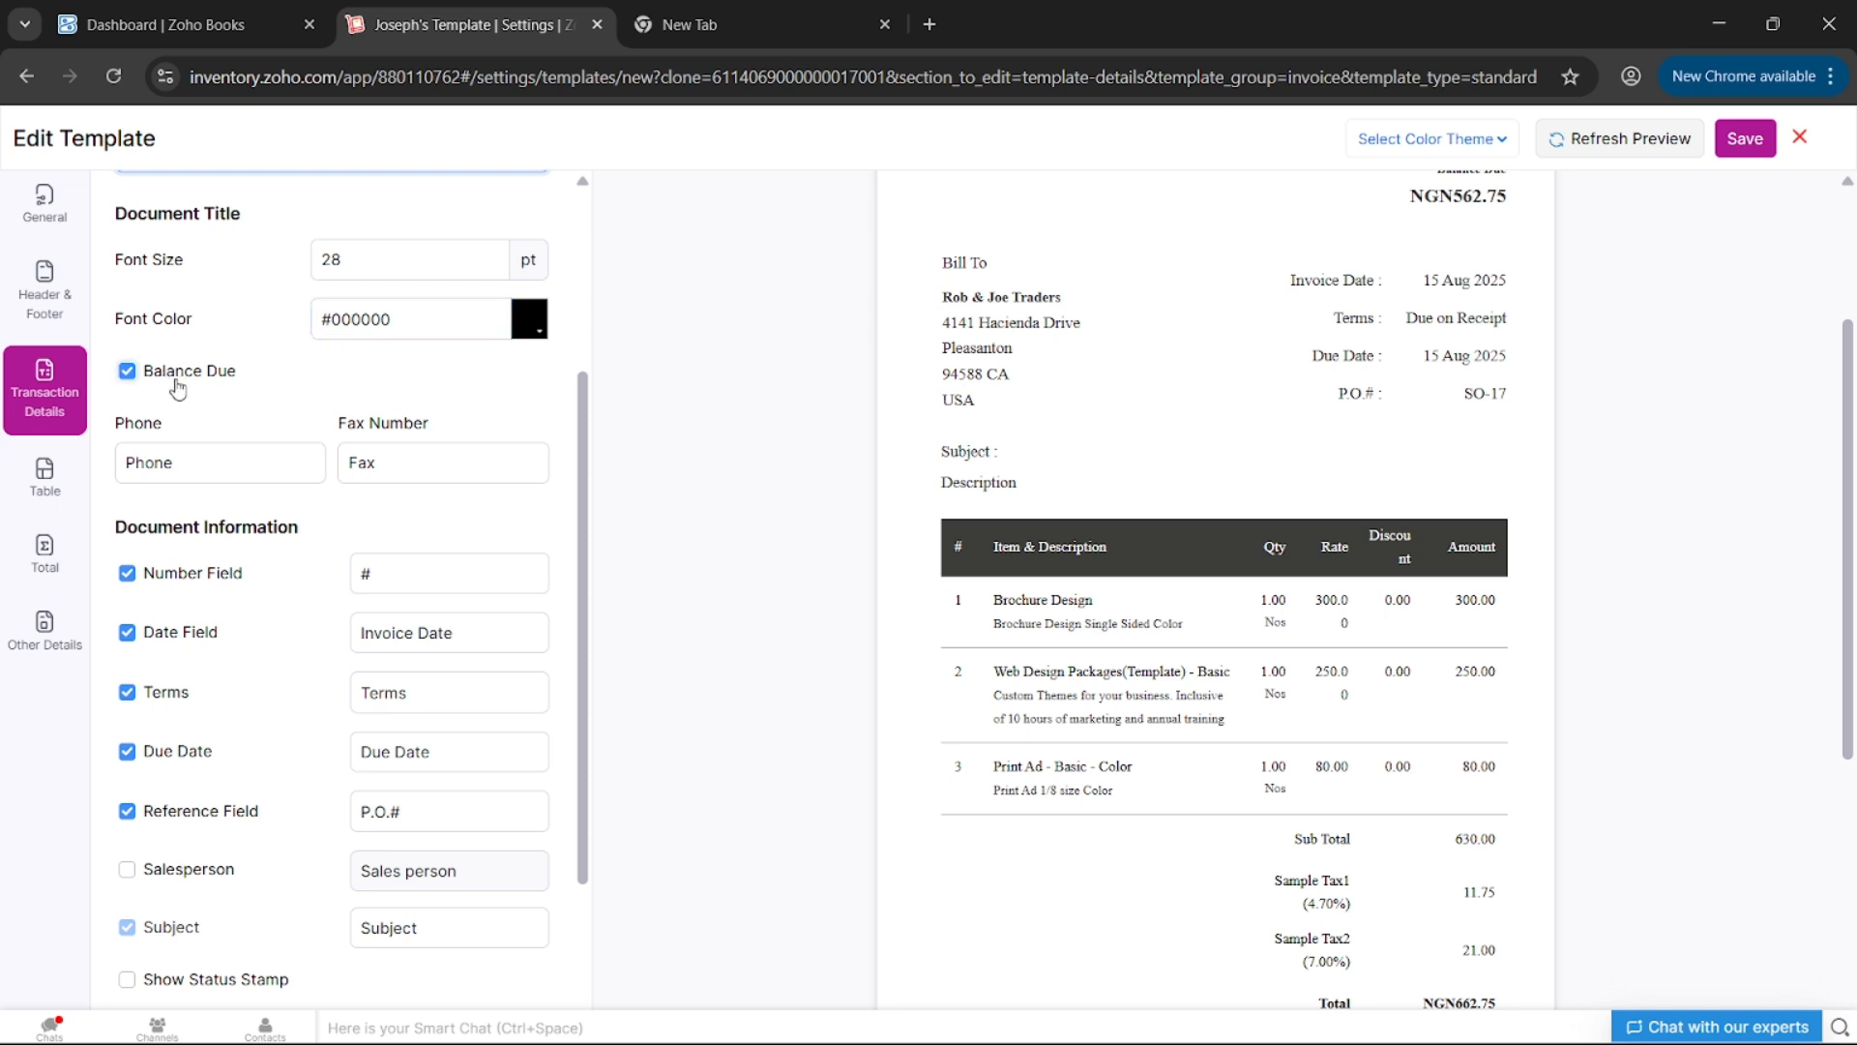
- Hide Balance Due and refresh the preview, then restore it so it stays shown
left_click(177, 388)
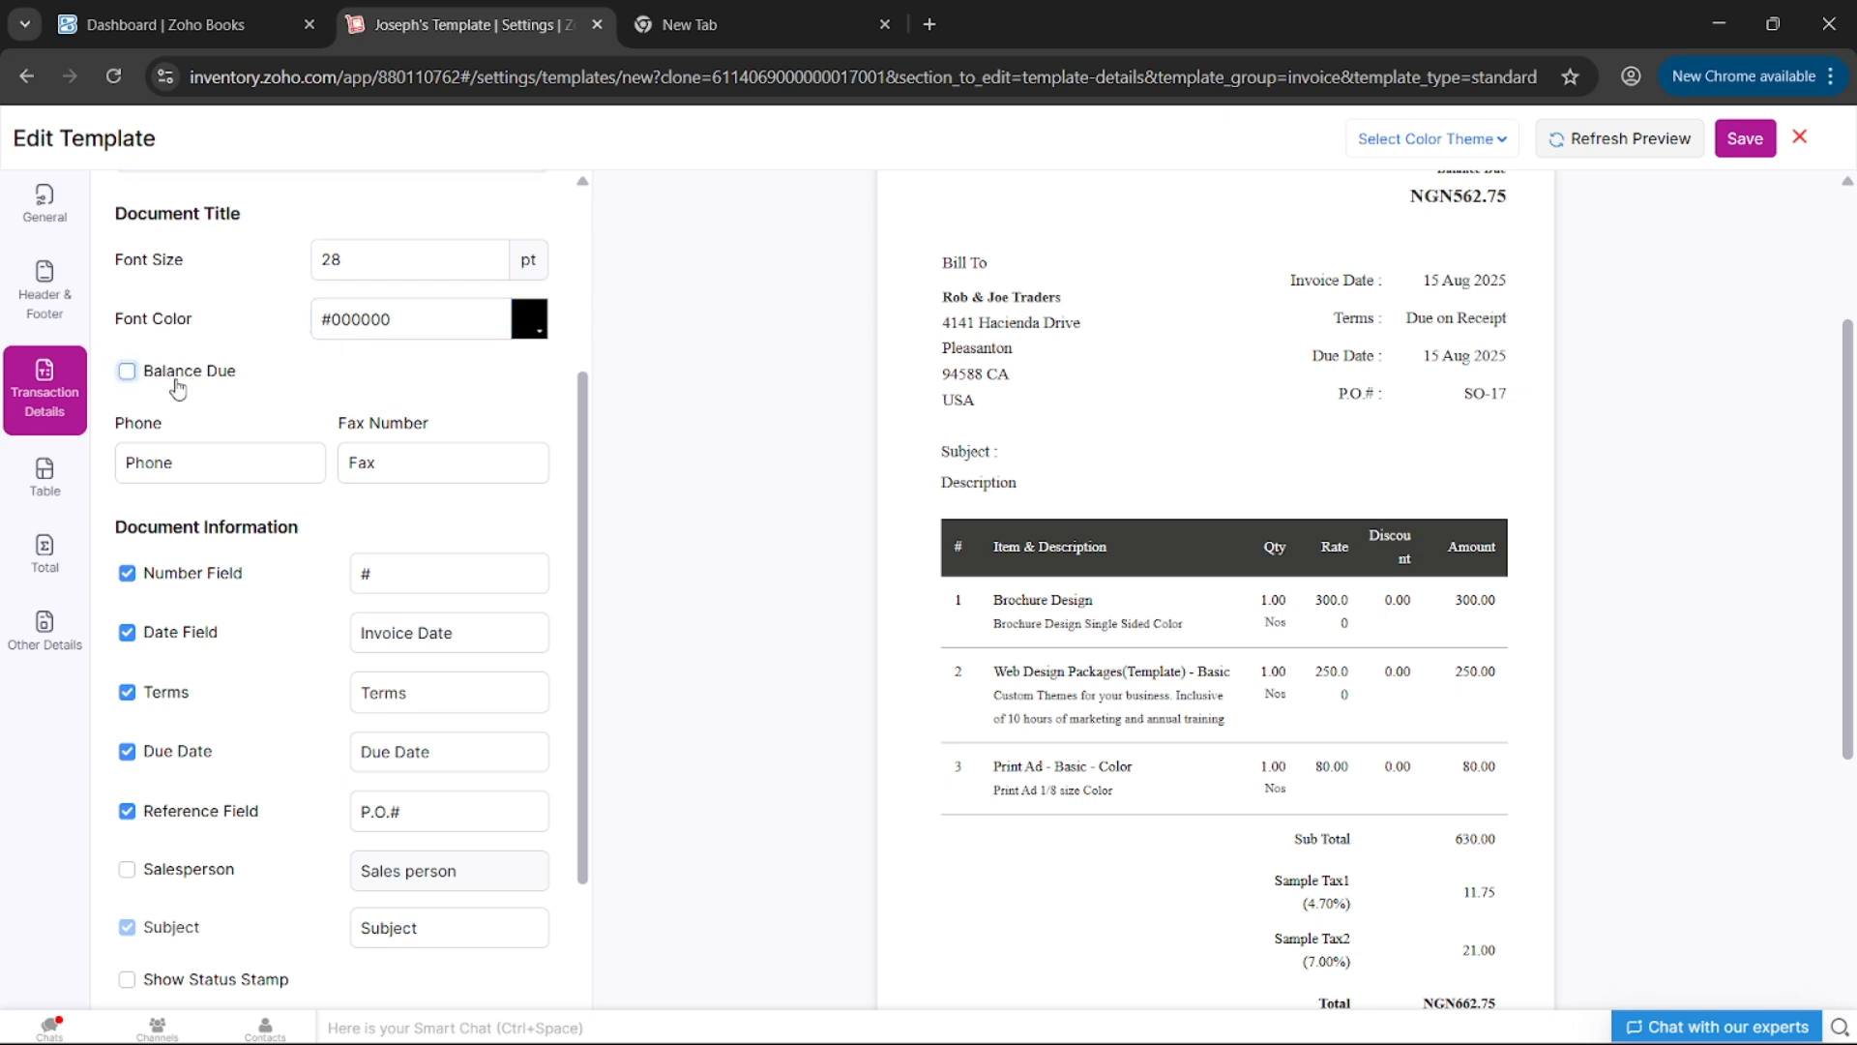
left_click(1560, 145)
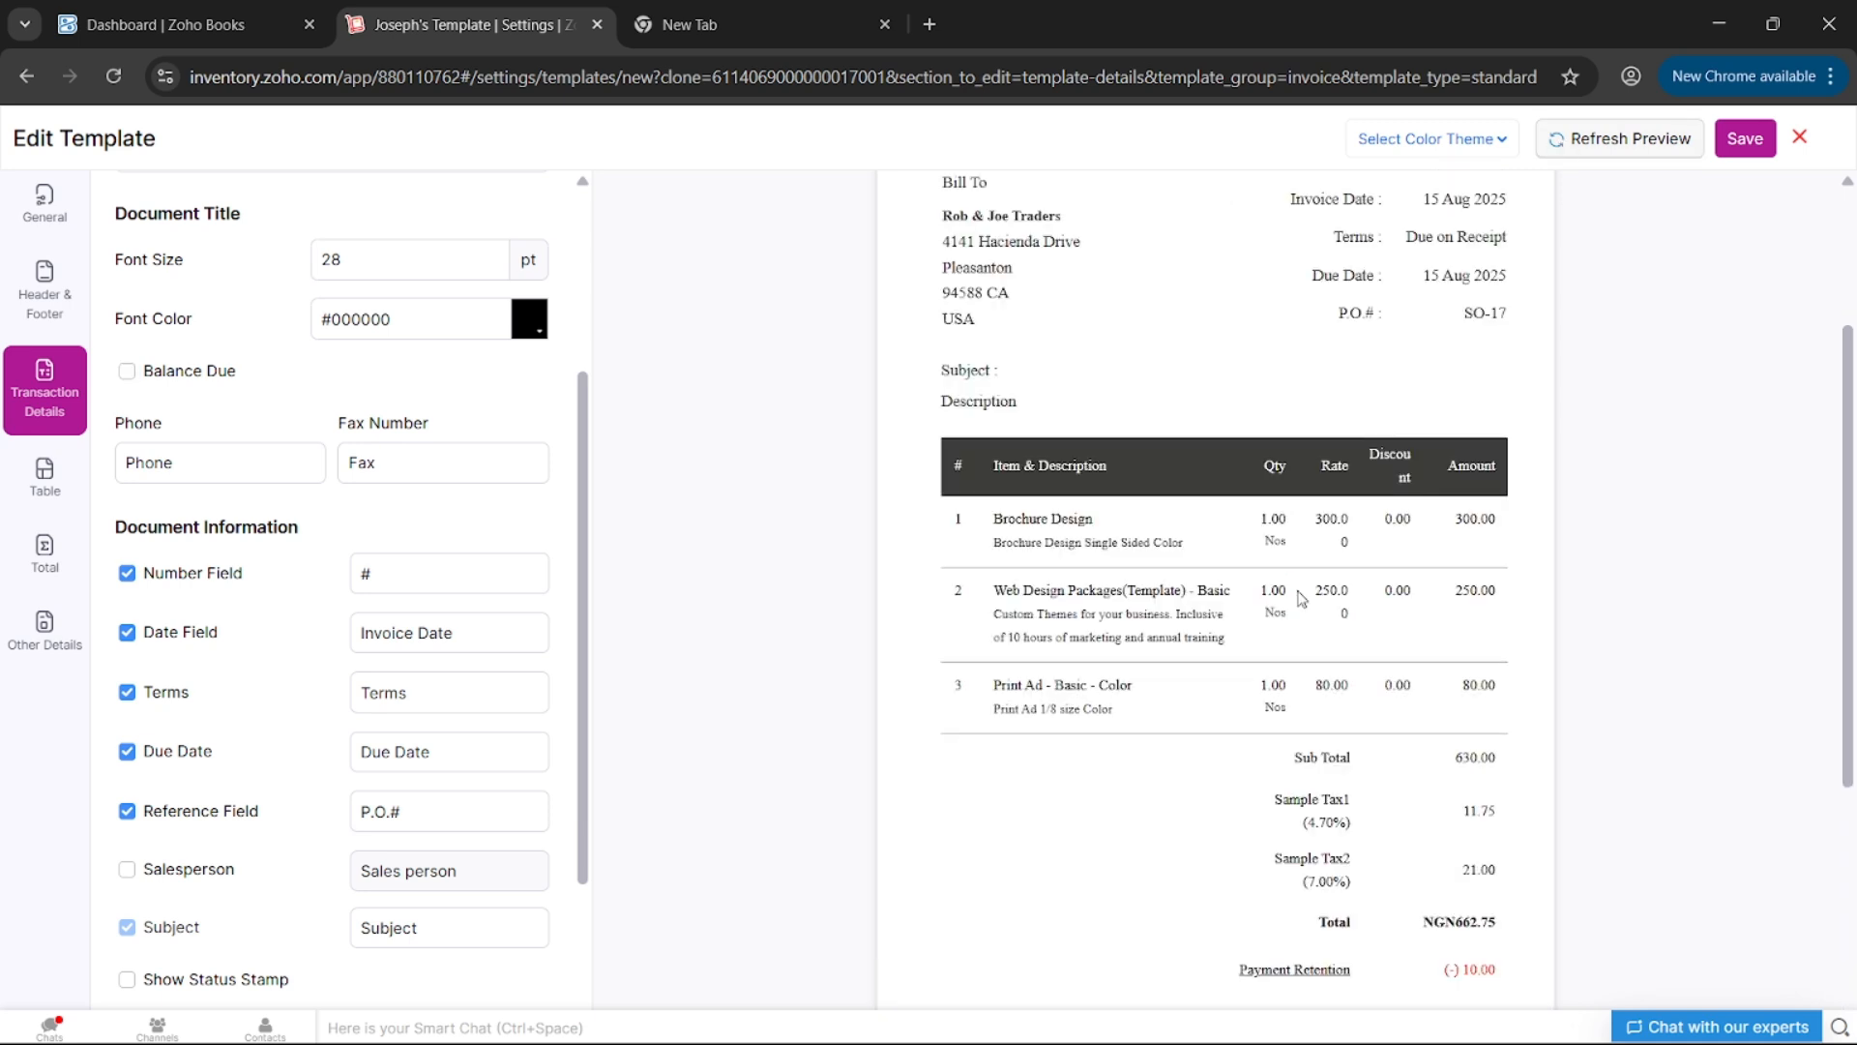
scroll(1302, 590, "down", 2)
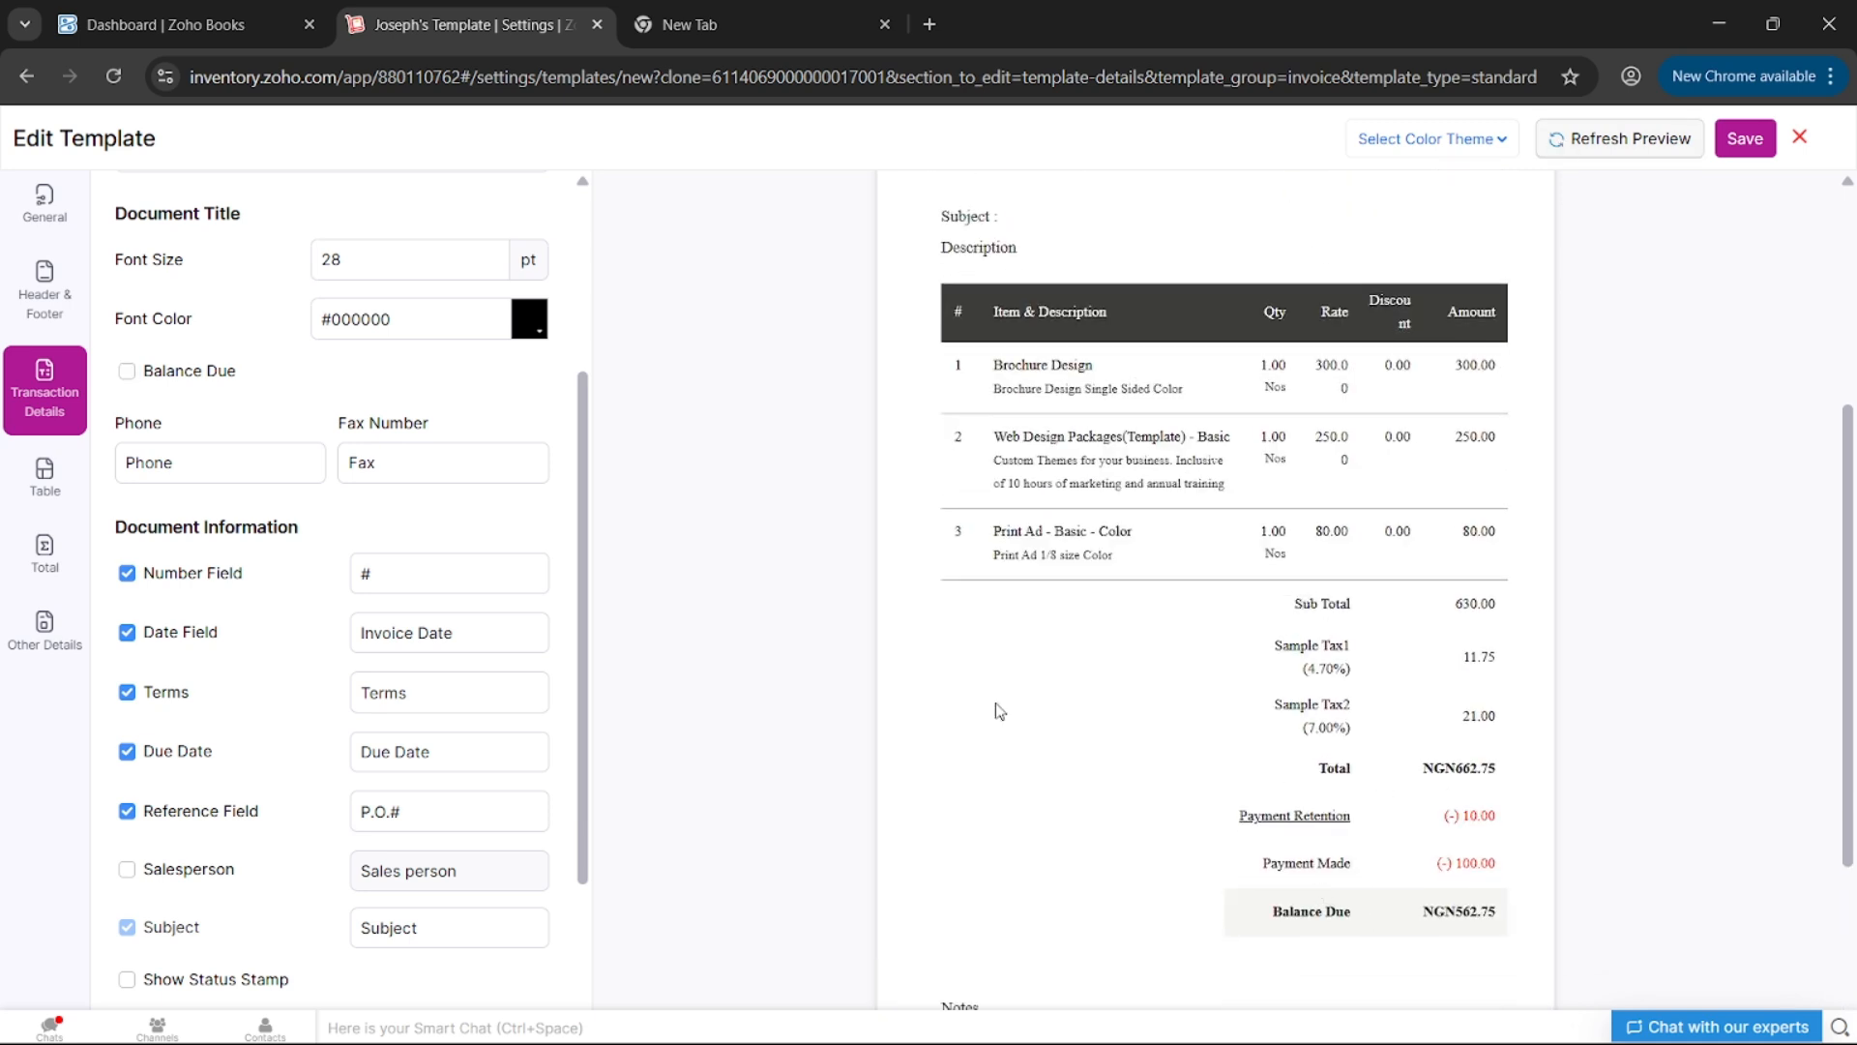
left_click(189, 376)
left_click(1635, 162)
scroll(1300, 569, "down", 5)
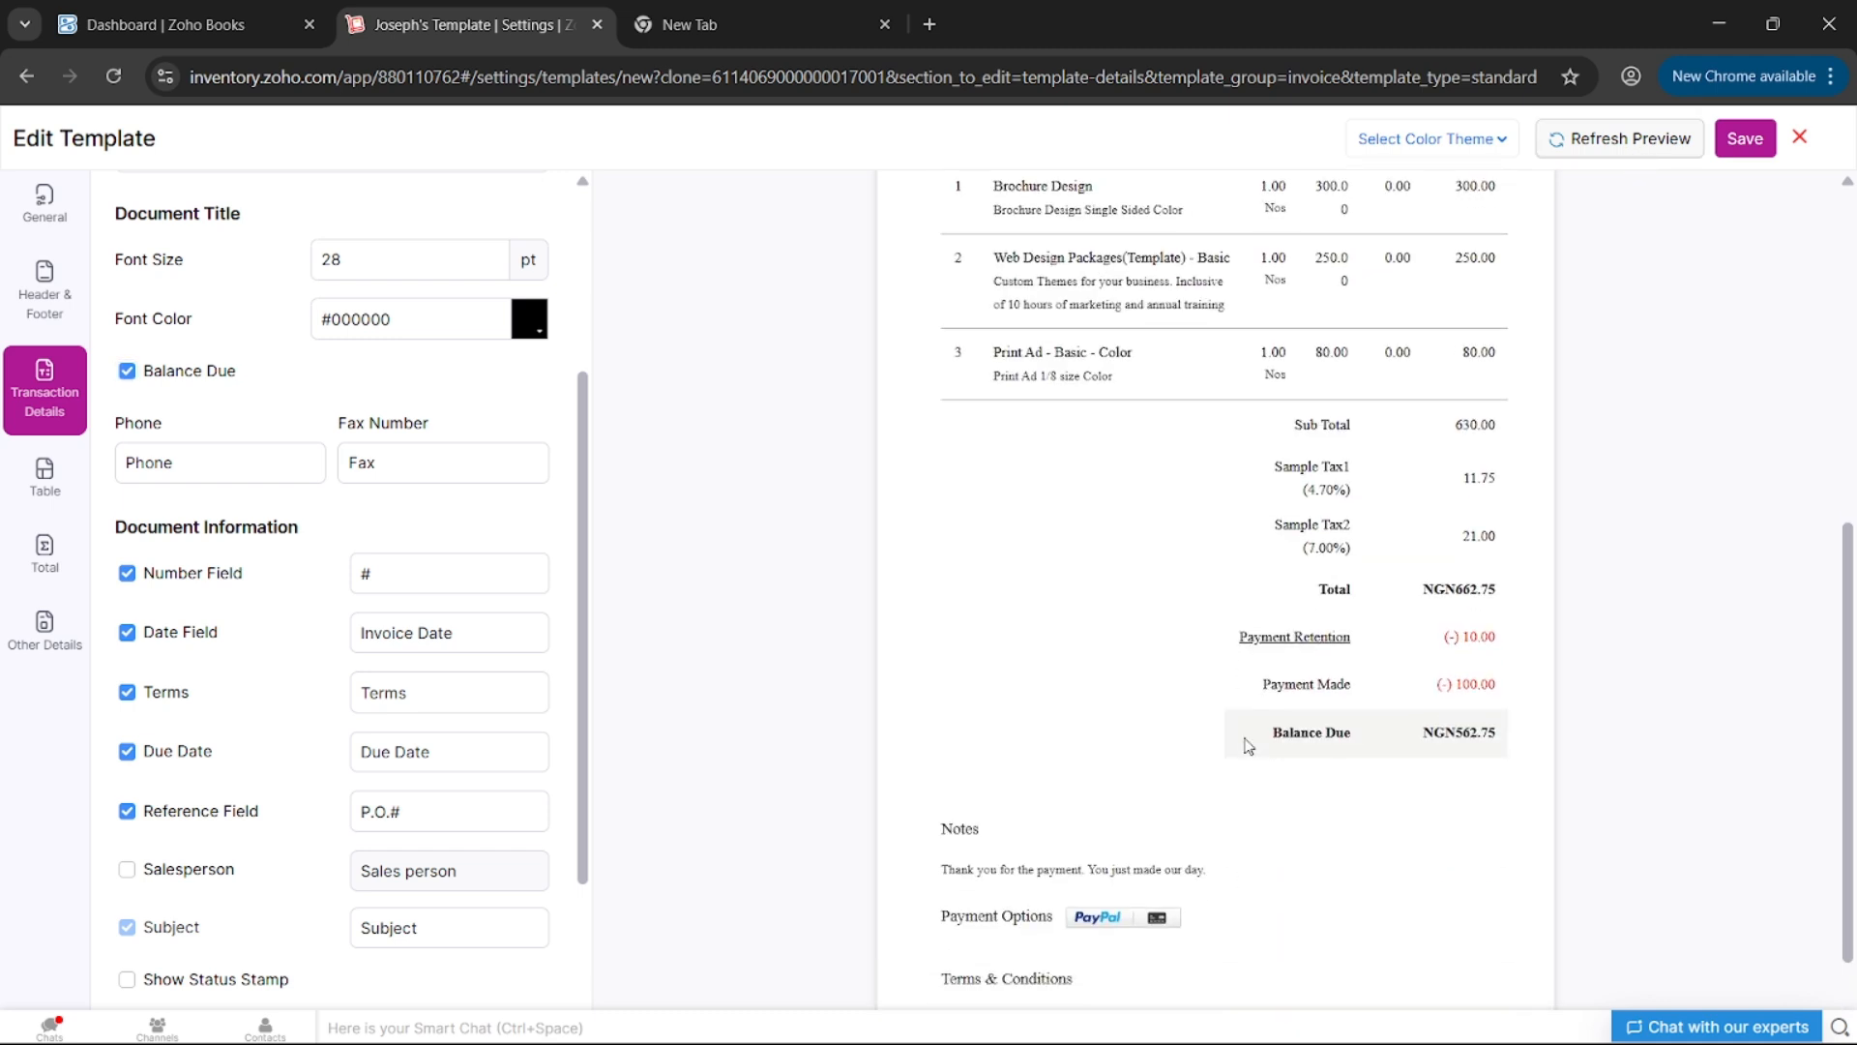
left_click(203, 386)
left_click(203, 386)
- Review the remaining transaction details and select the document copy font size field
scroll(280, 431, "down", 1)
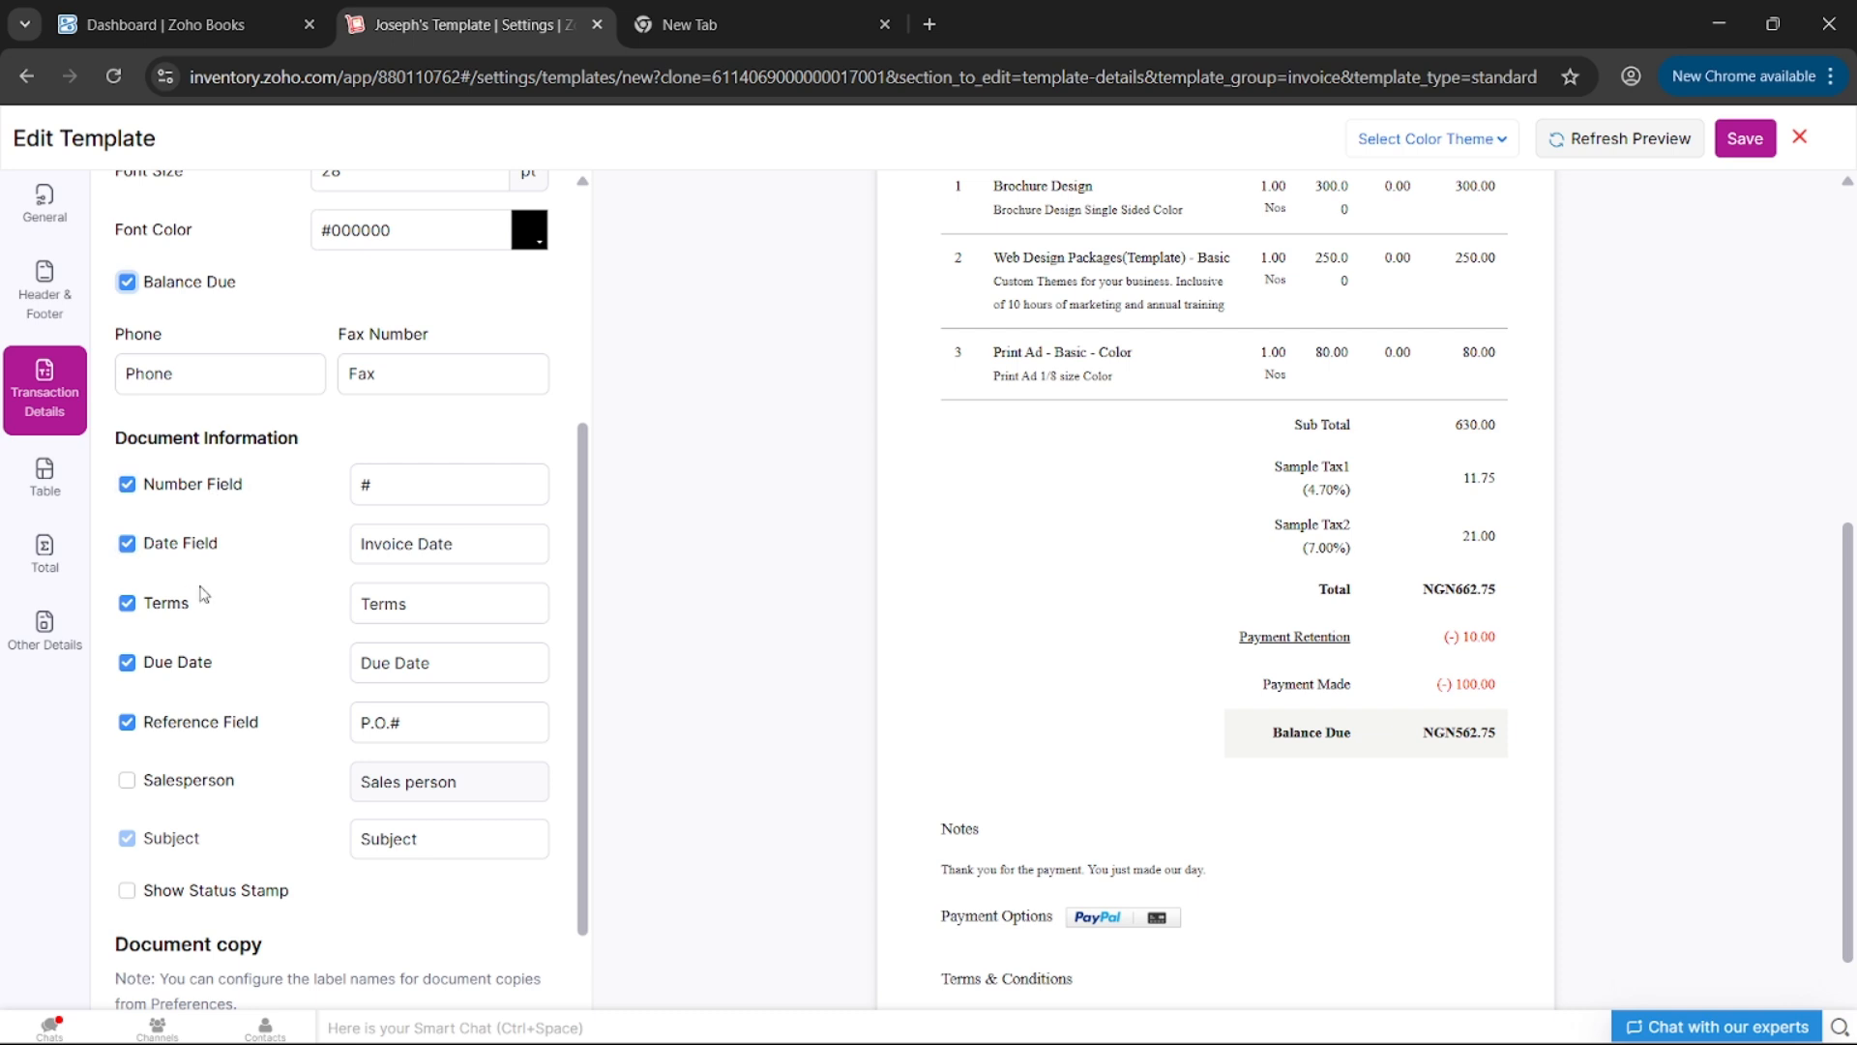
scroll(193, 600, "down", 2)
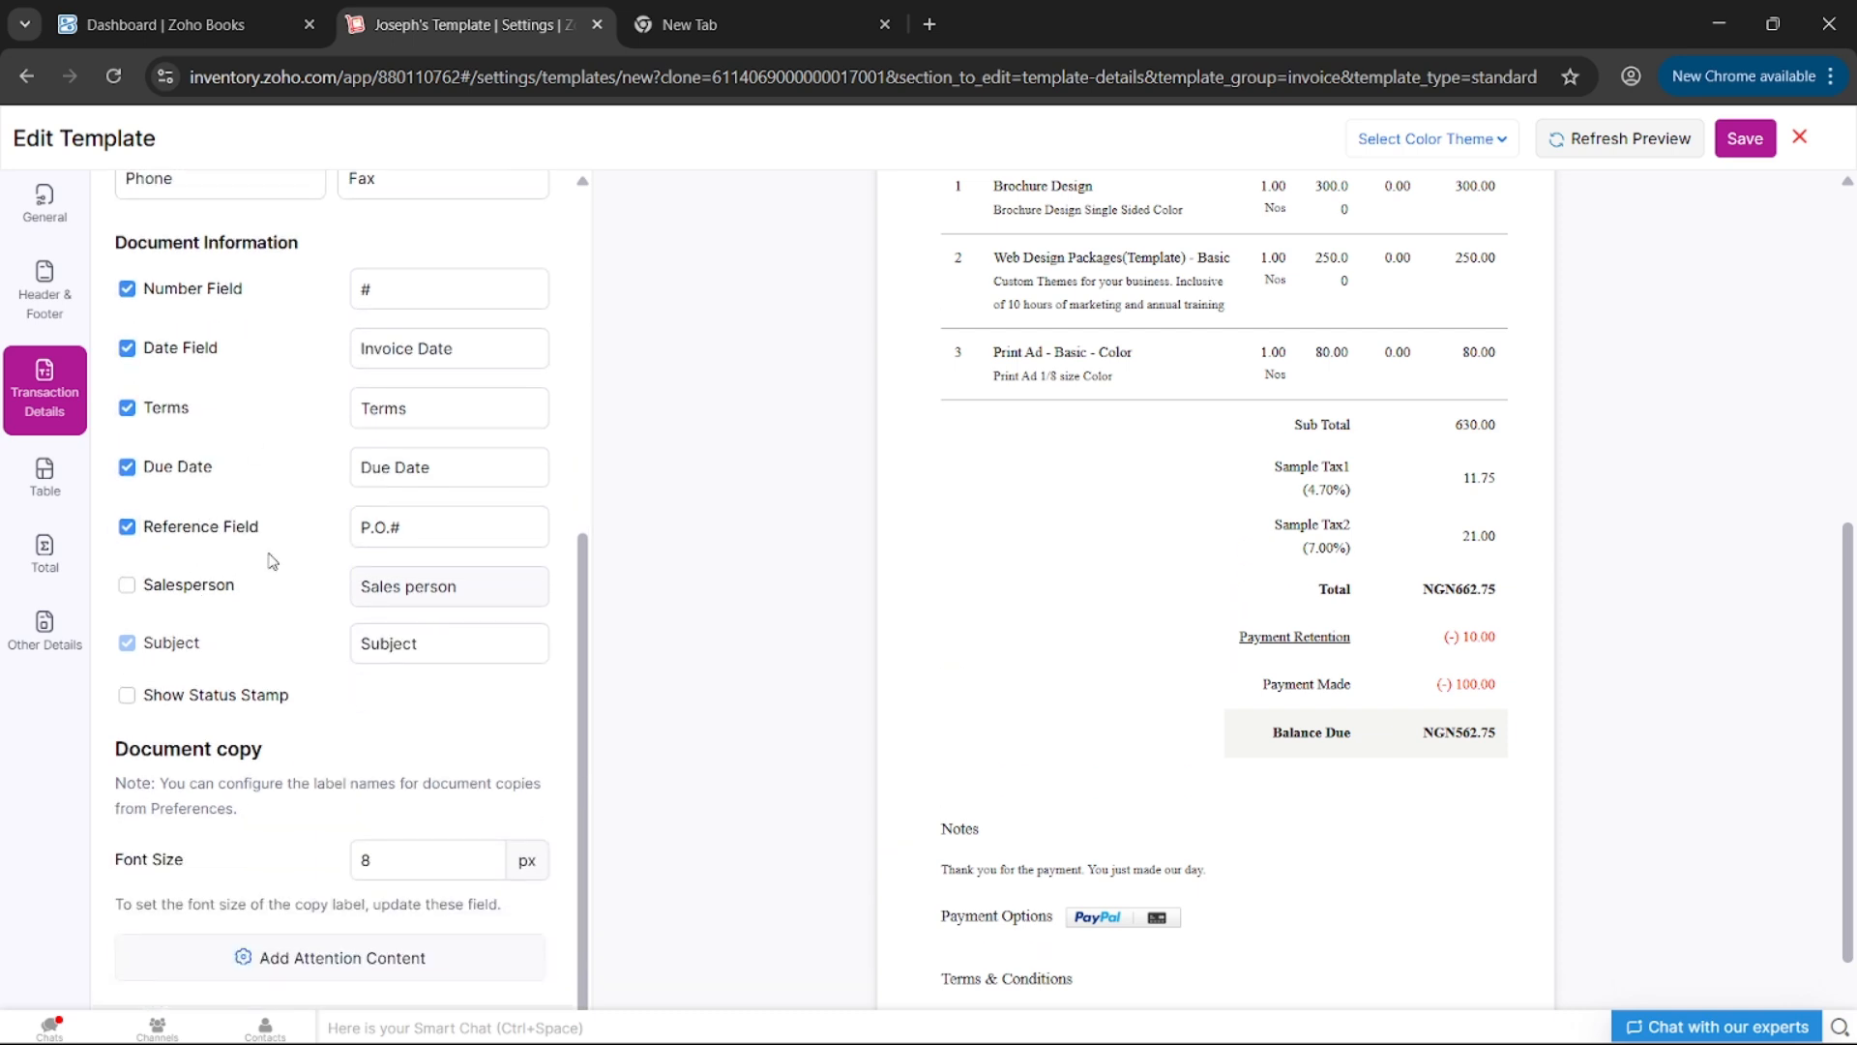
scroll(221, 453, "up", 2)
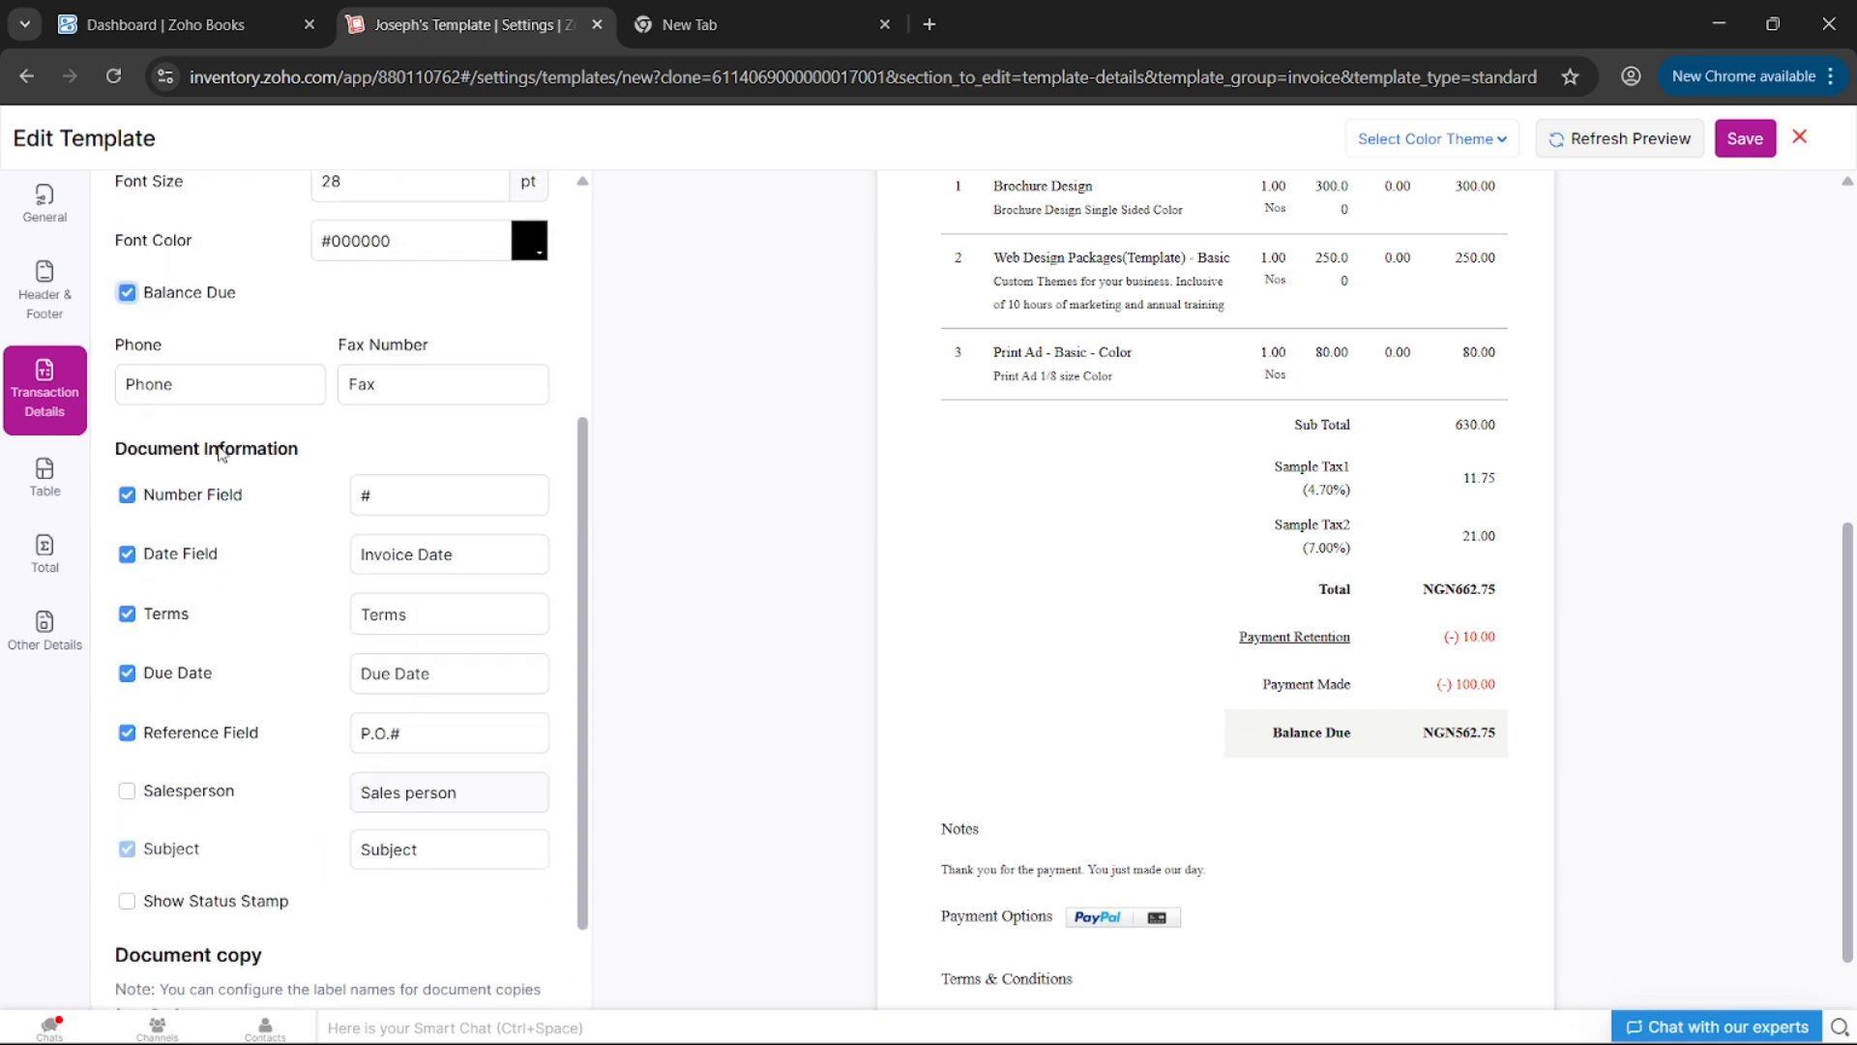
scroll(236, 639, "down", 2)
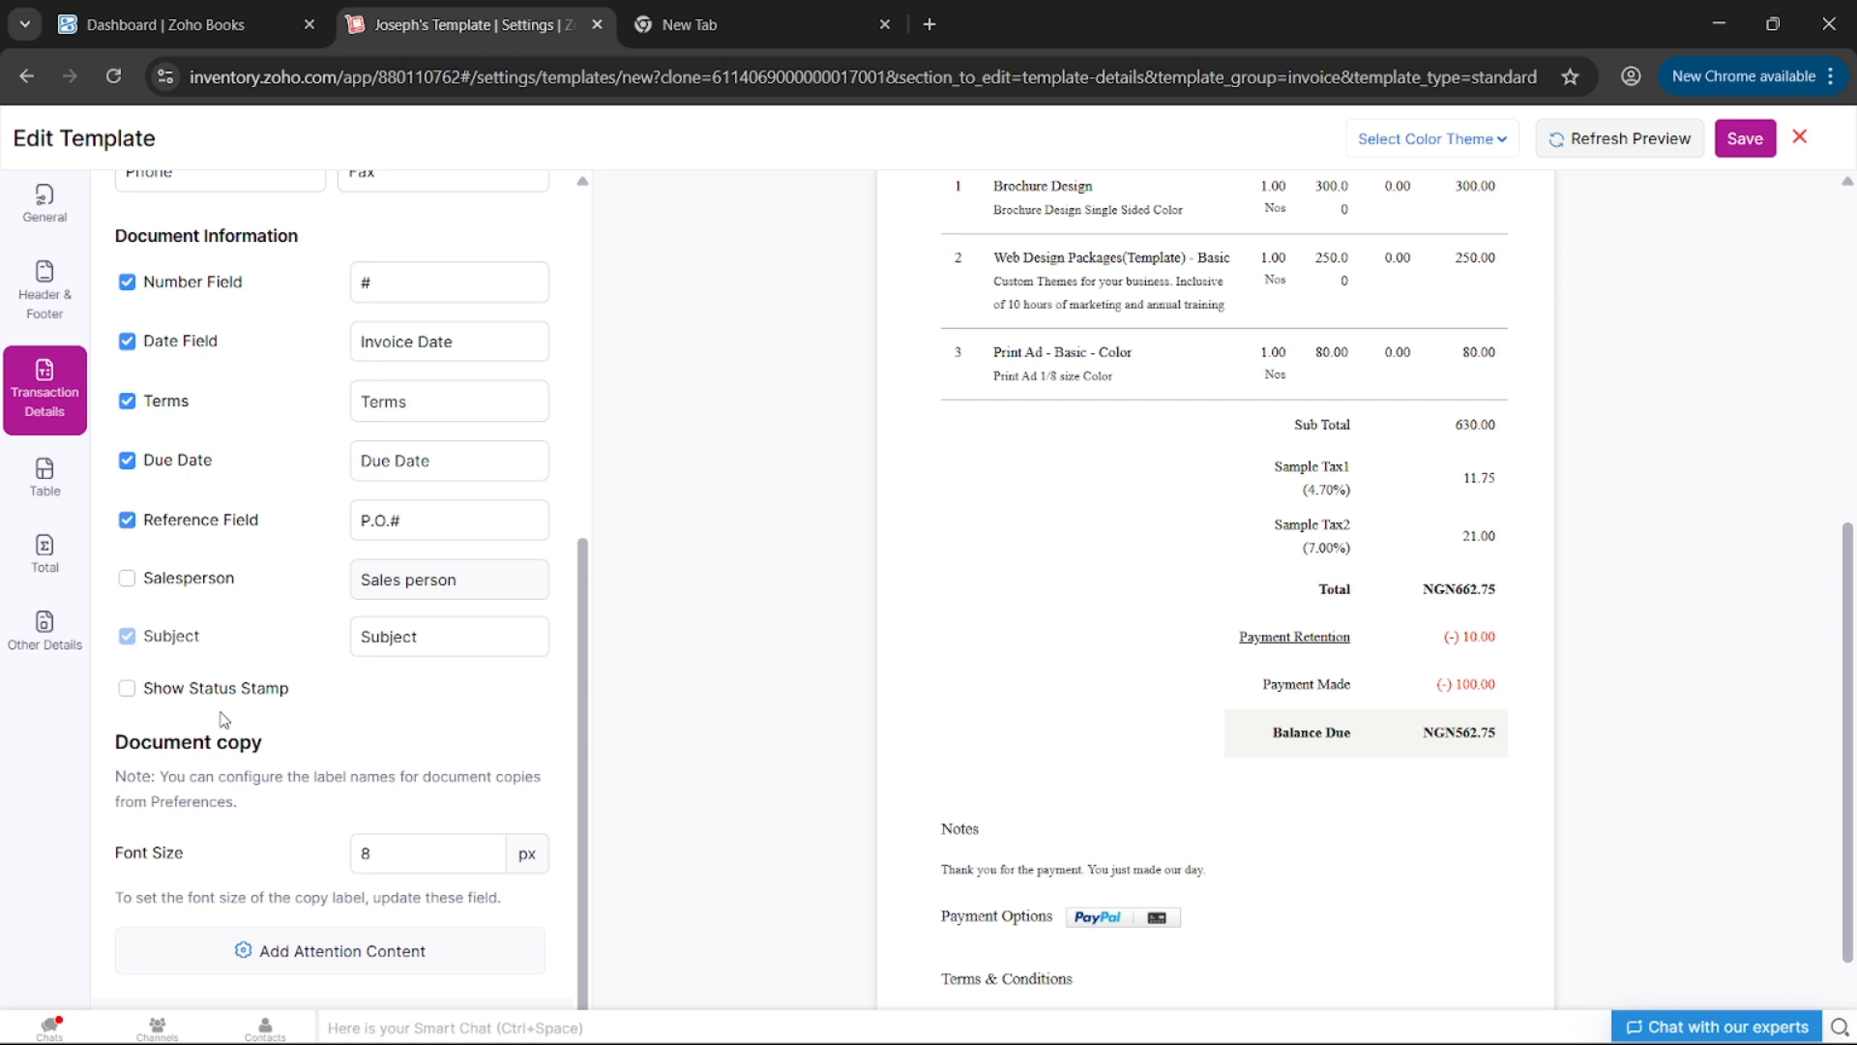
left_click(438, 847)
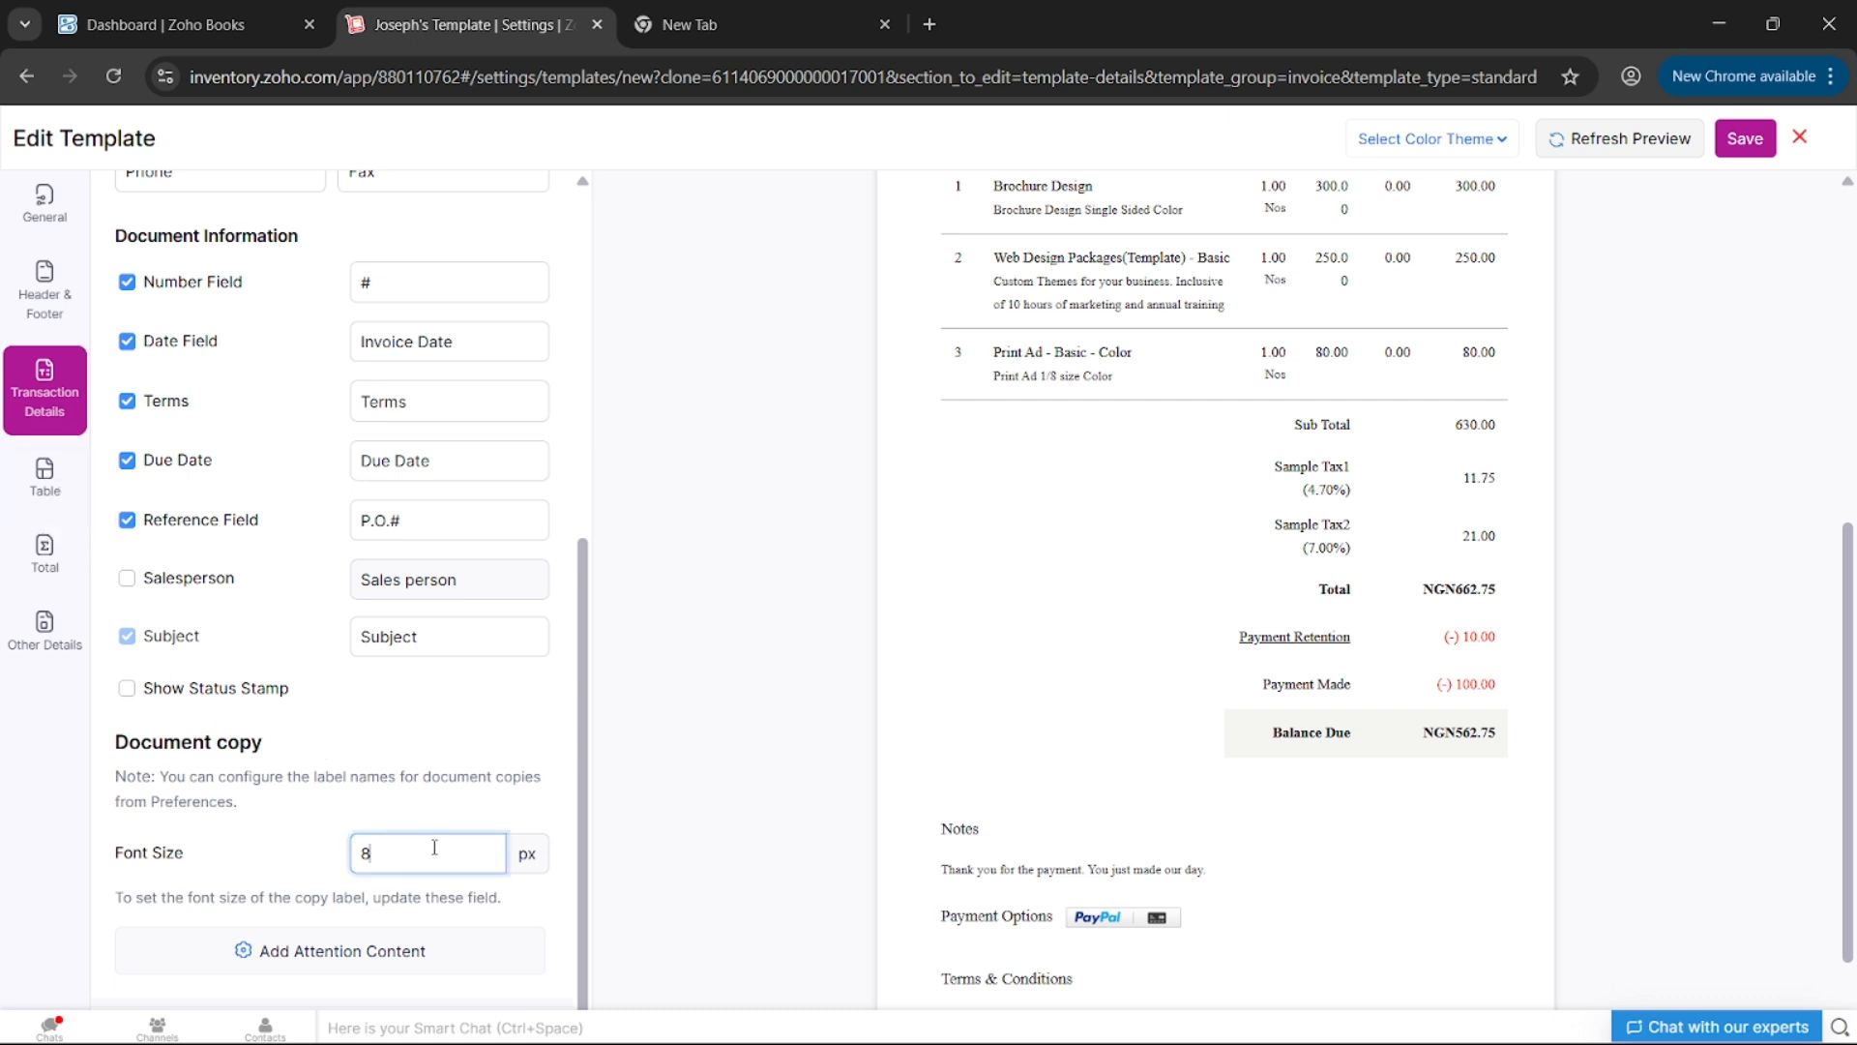
left_click(43, 455)
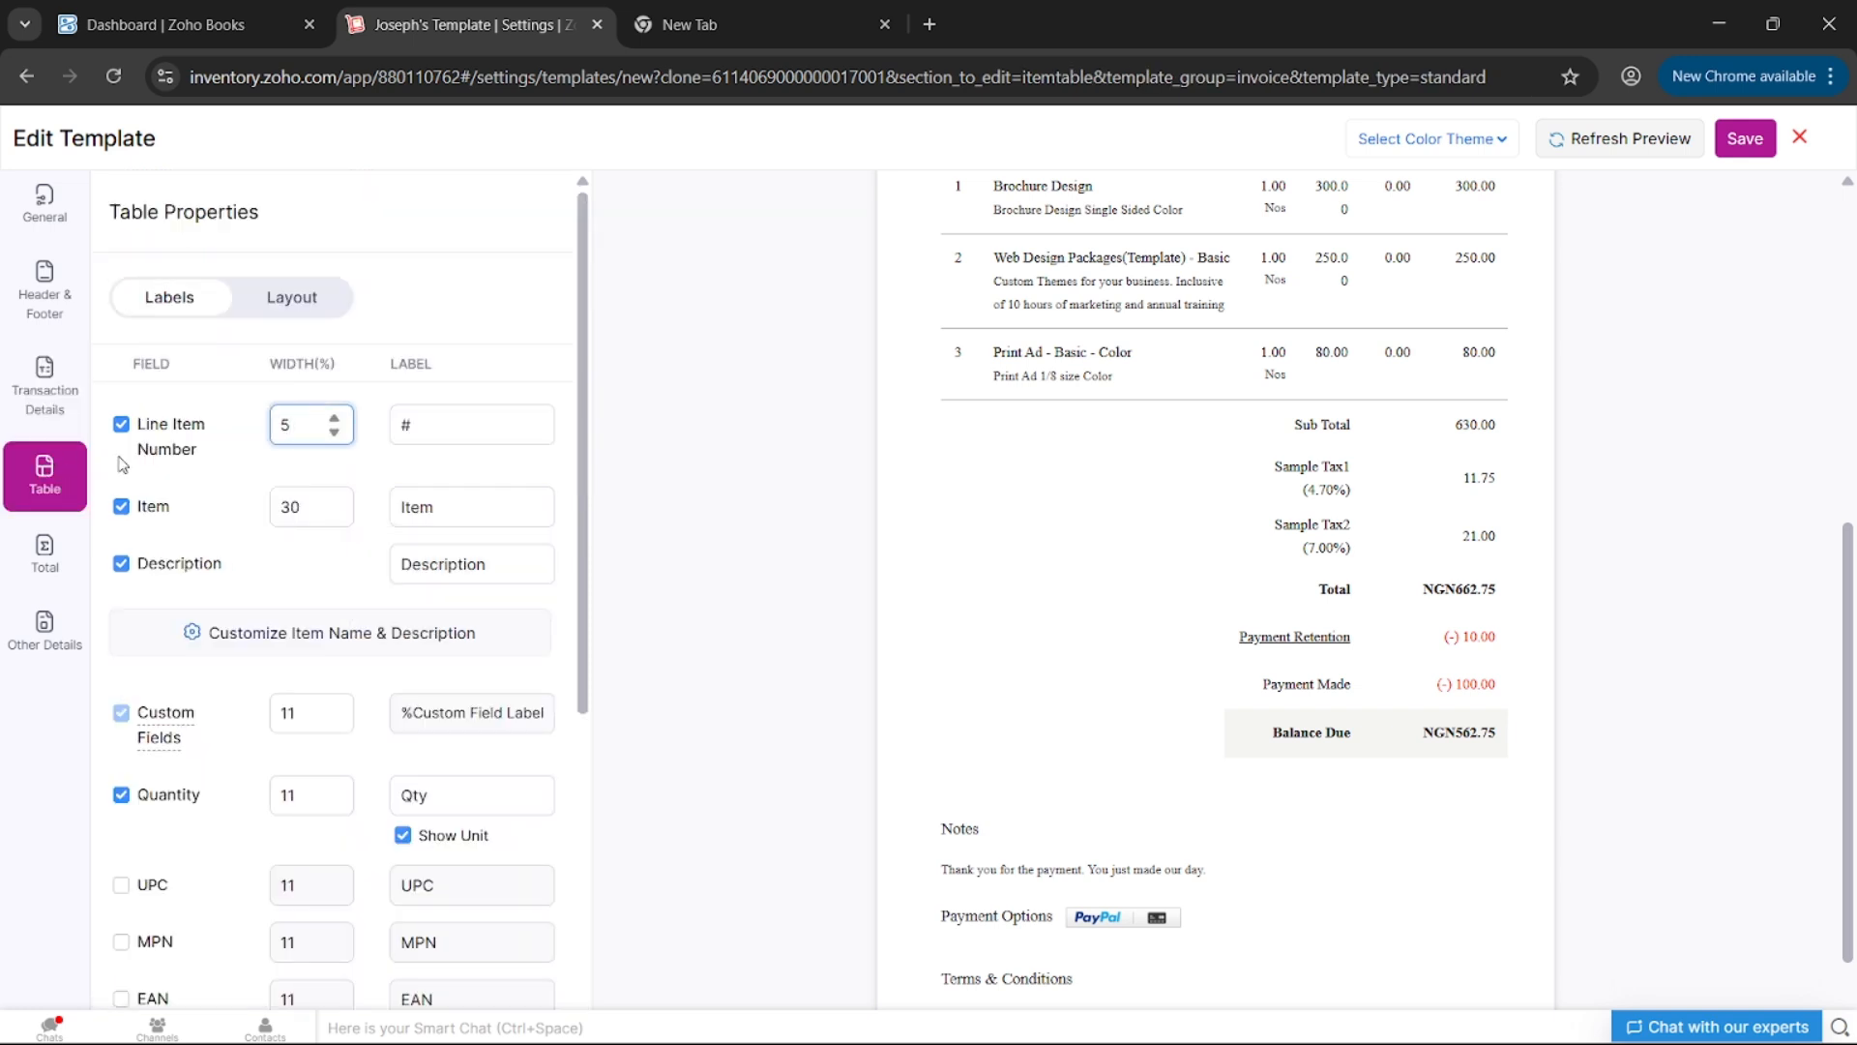
- Tick Brand to add a Brand column to the item table and refresh the preview
scroll(1145, 452, "up", 3)
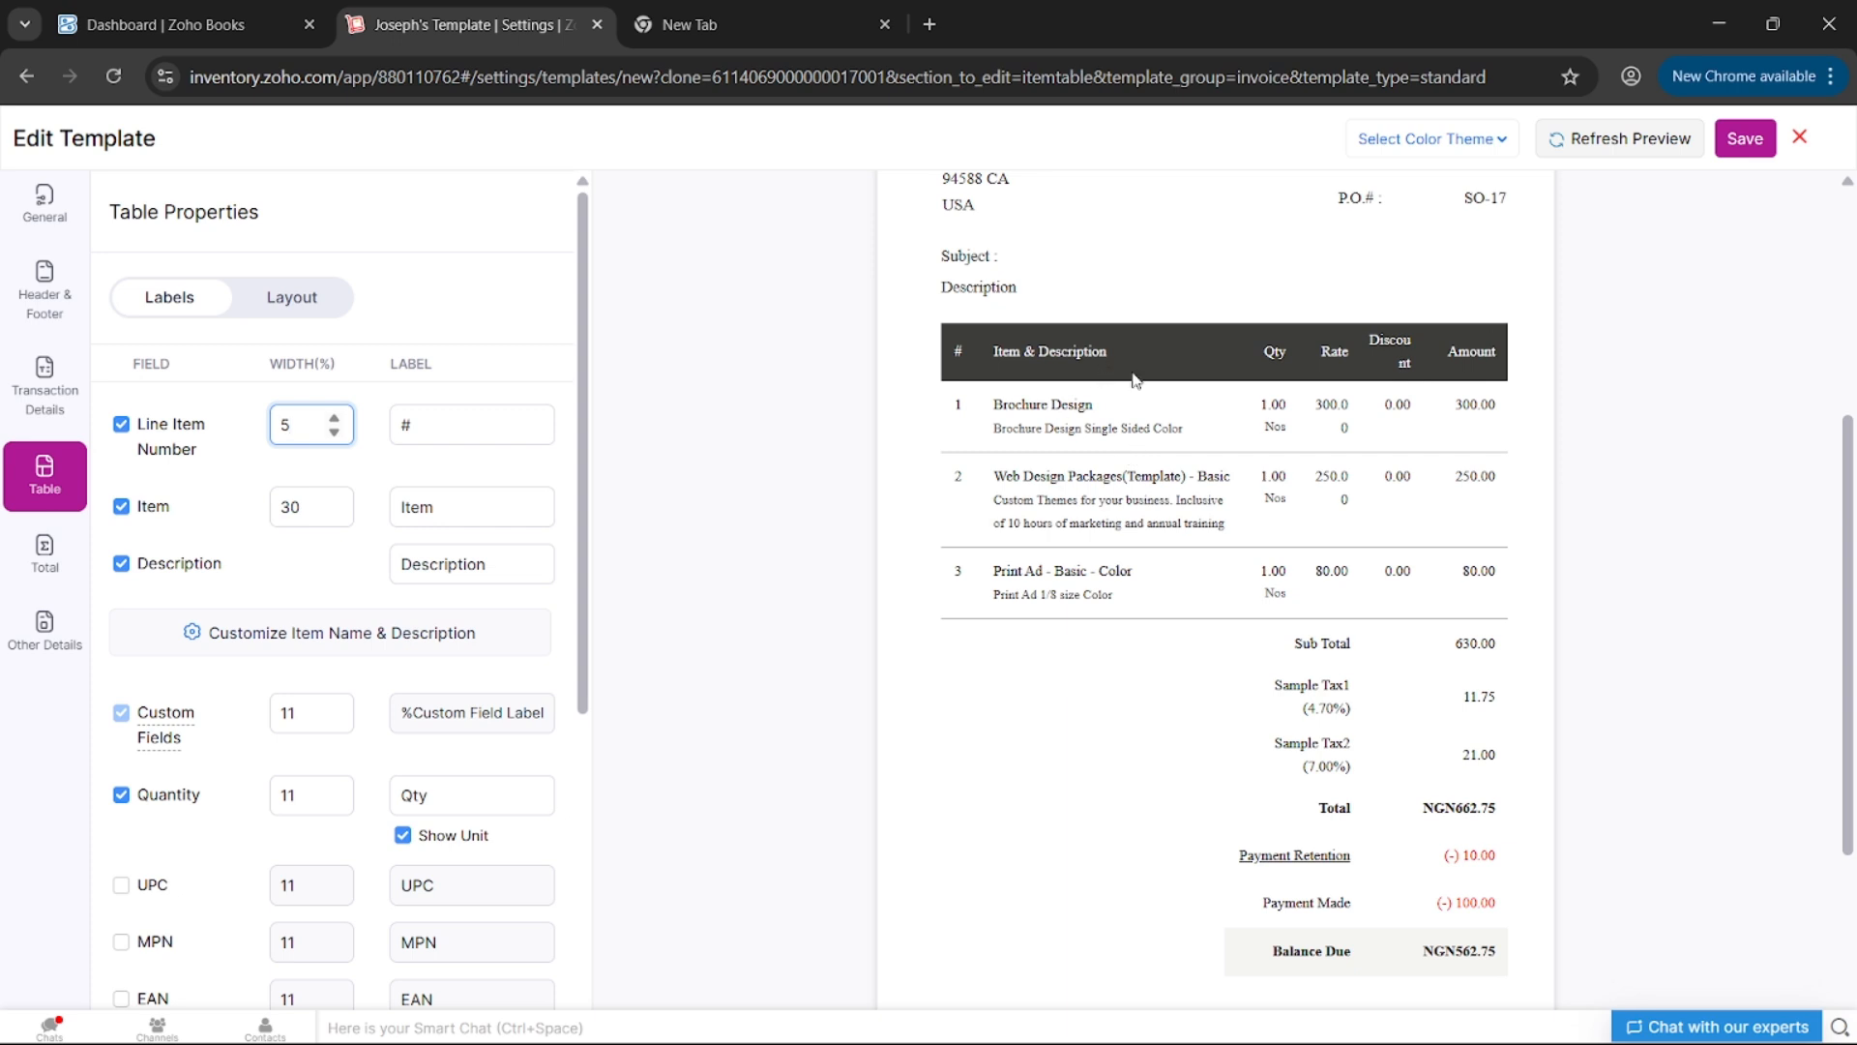
scroll(297, 609, "down", 2)
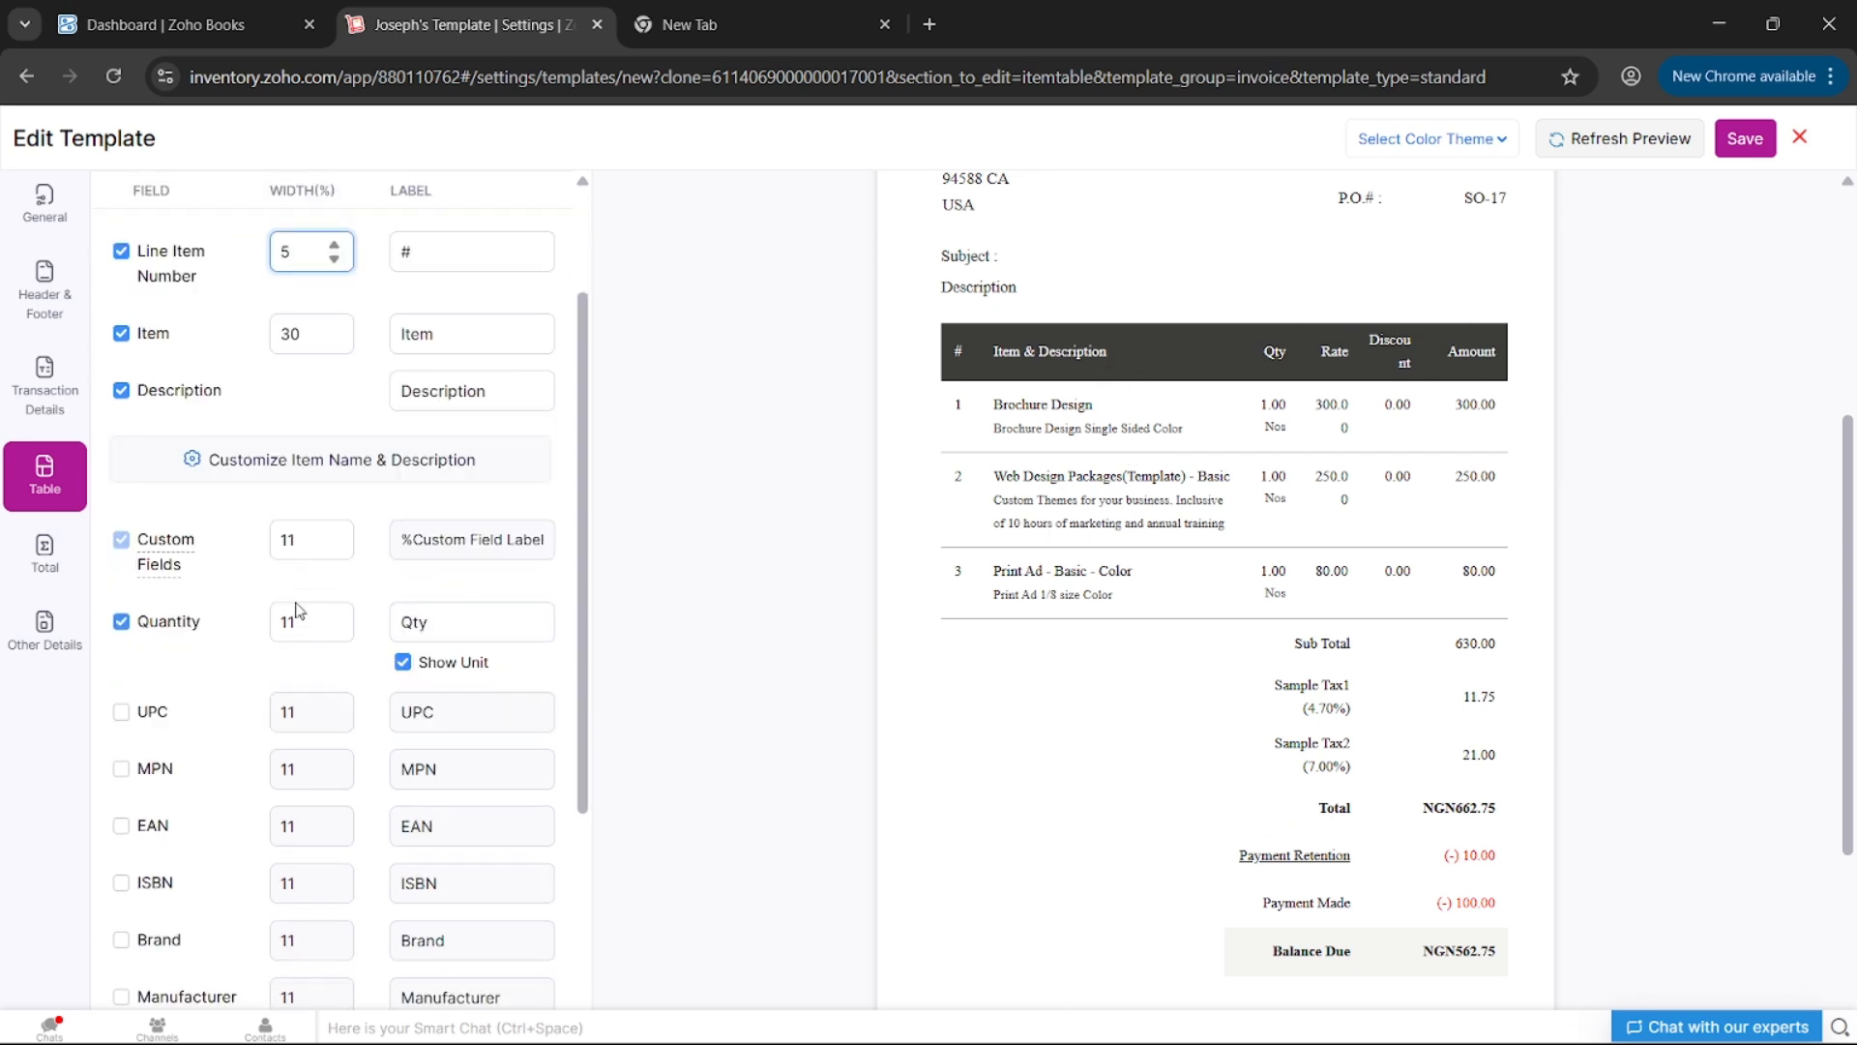
scroll(231, 615, "down", 3)
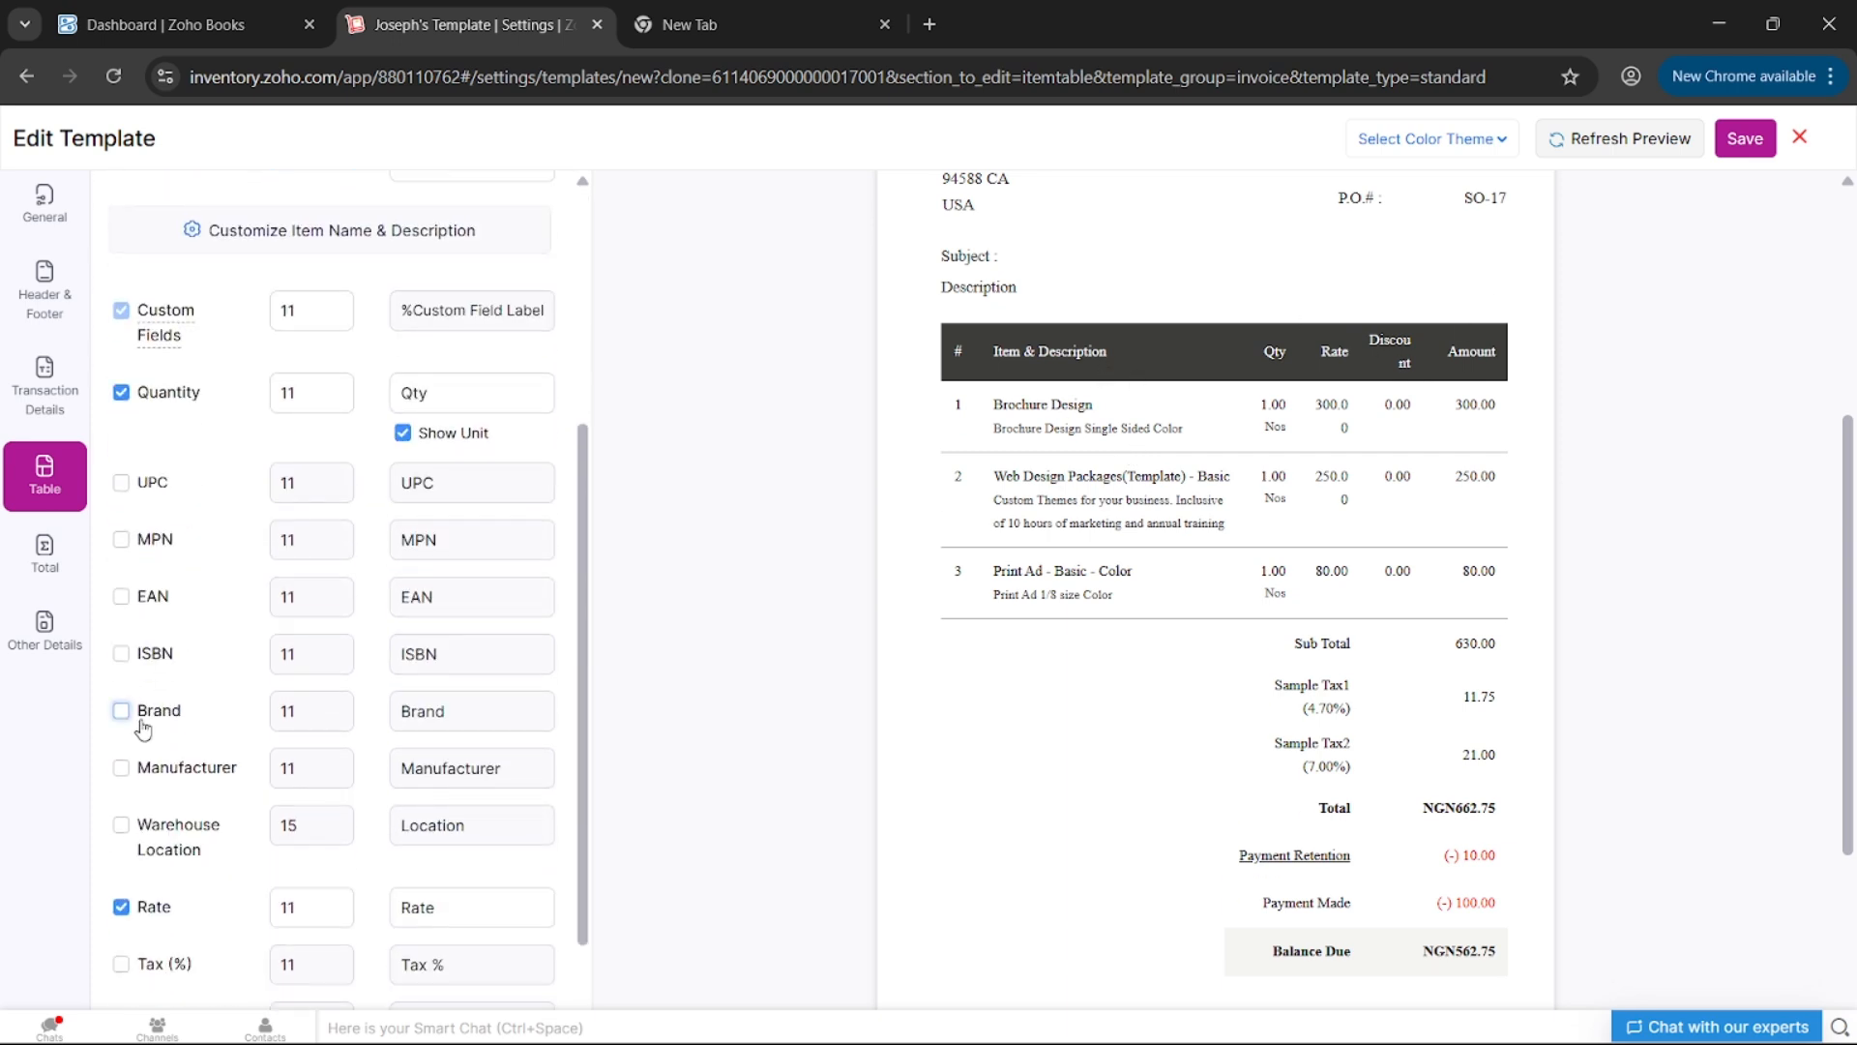
scroll(143, 730, "down", 1)
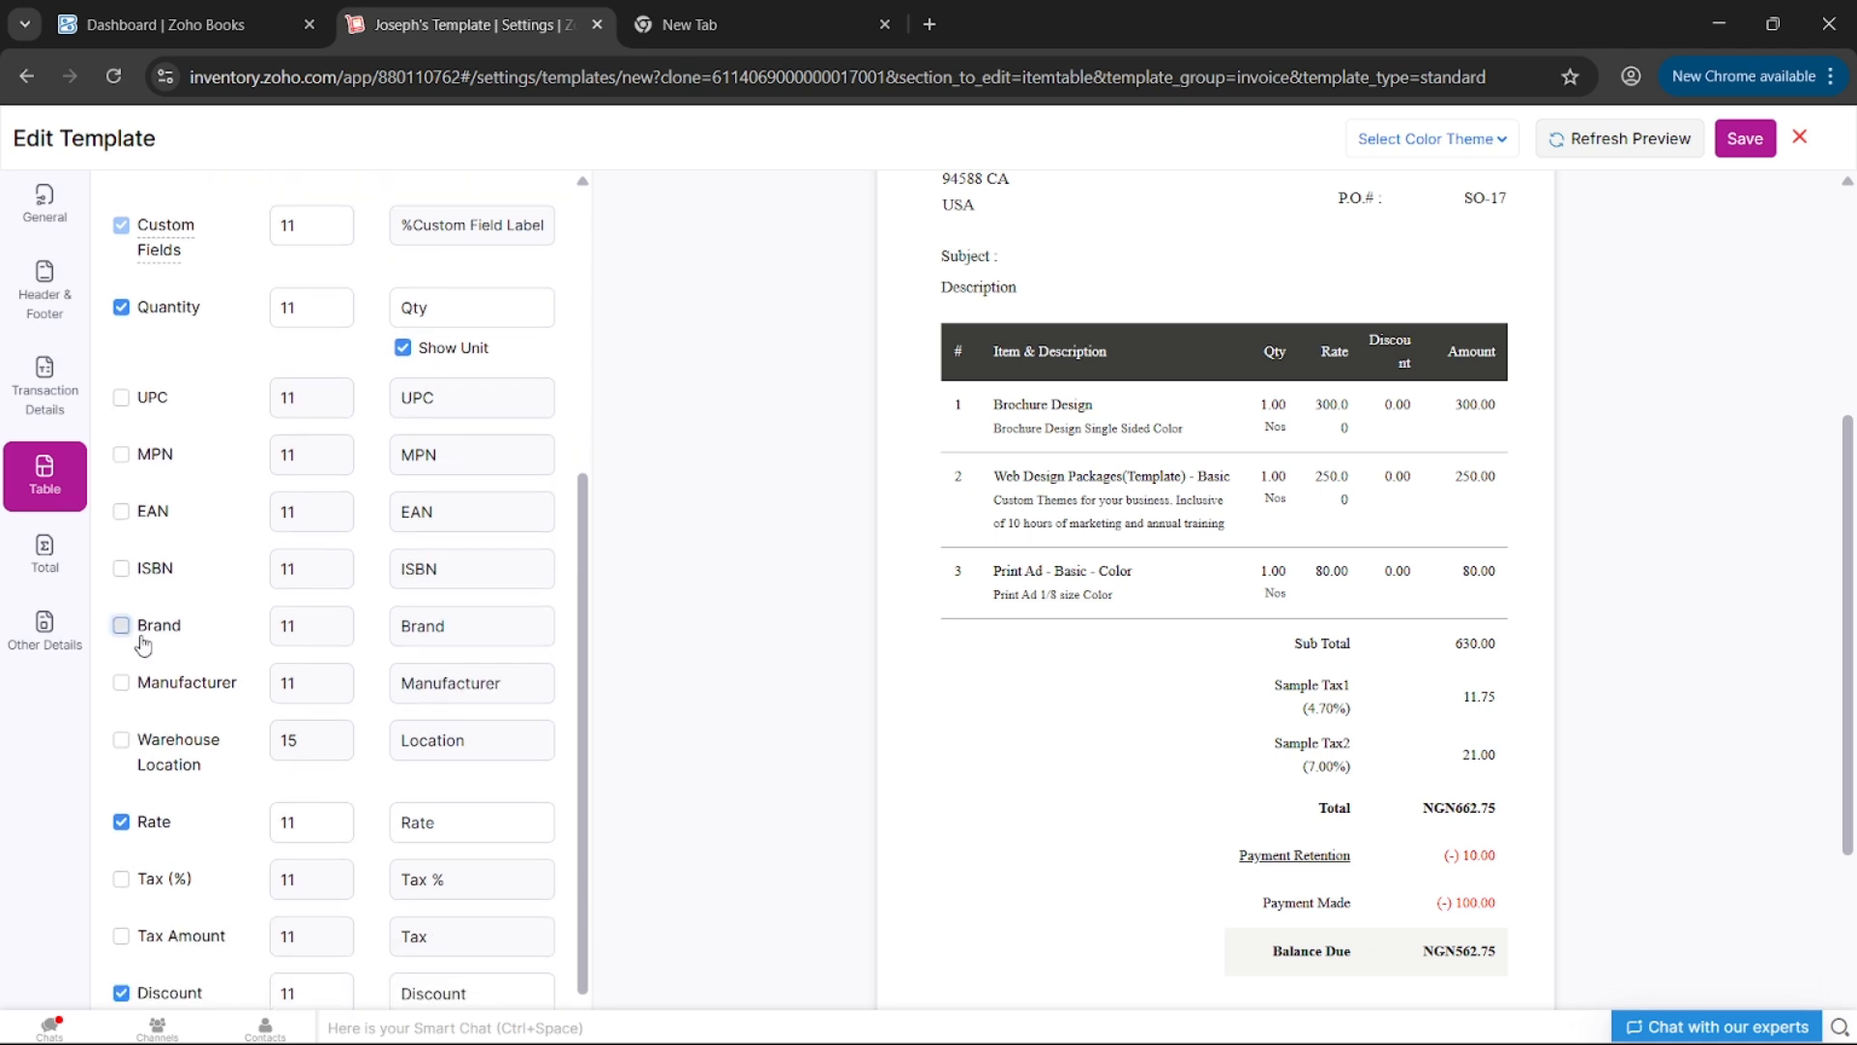
left_click(142, 638)
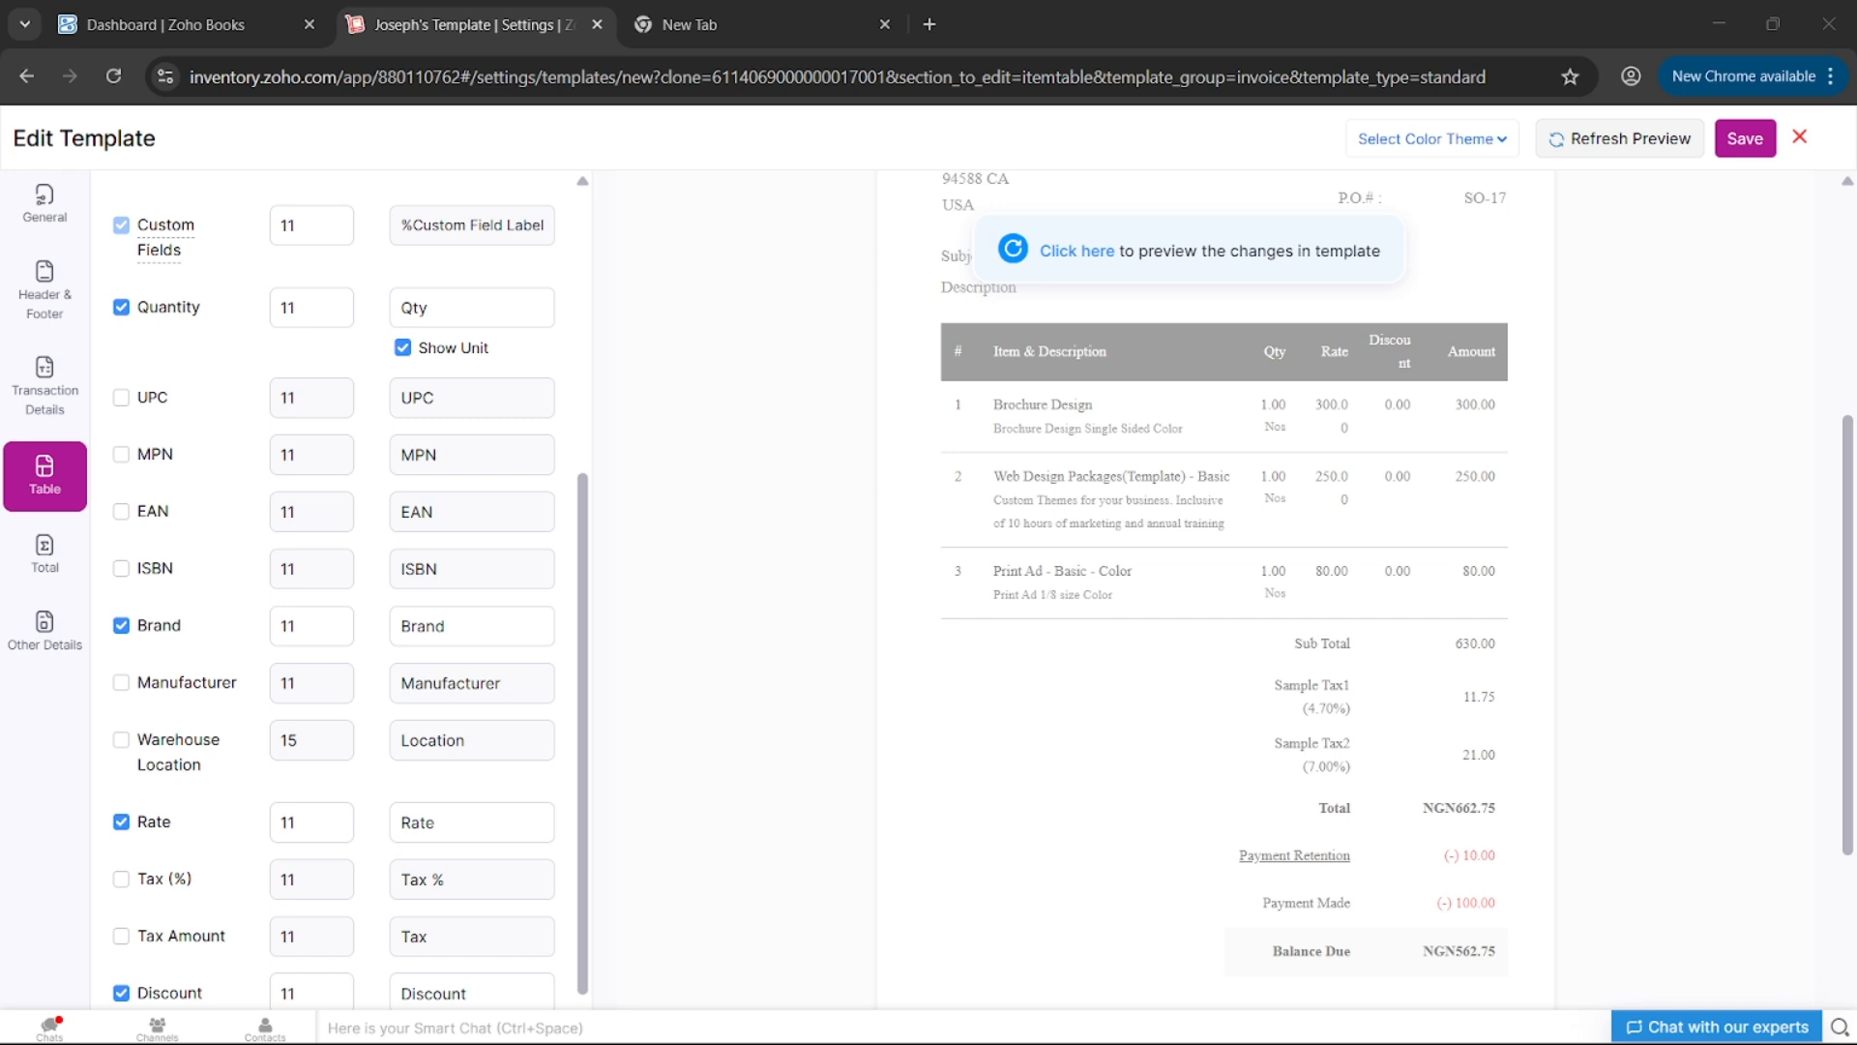
left_click(1070, 250)
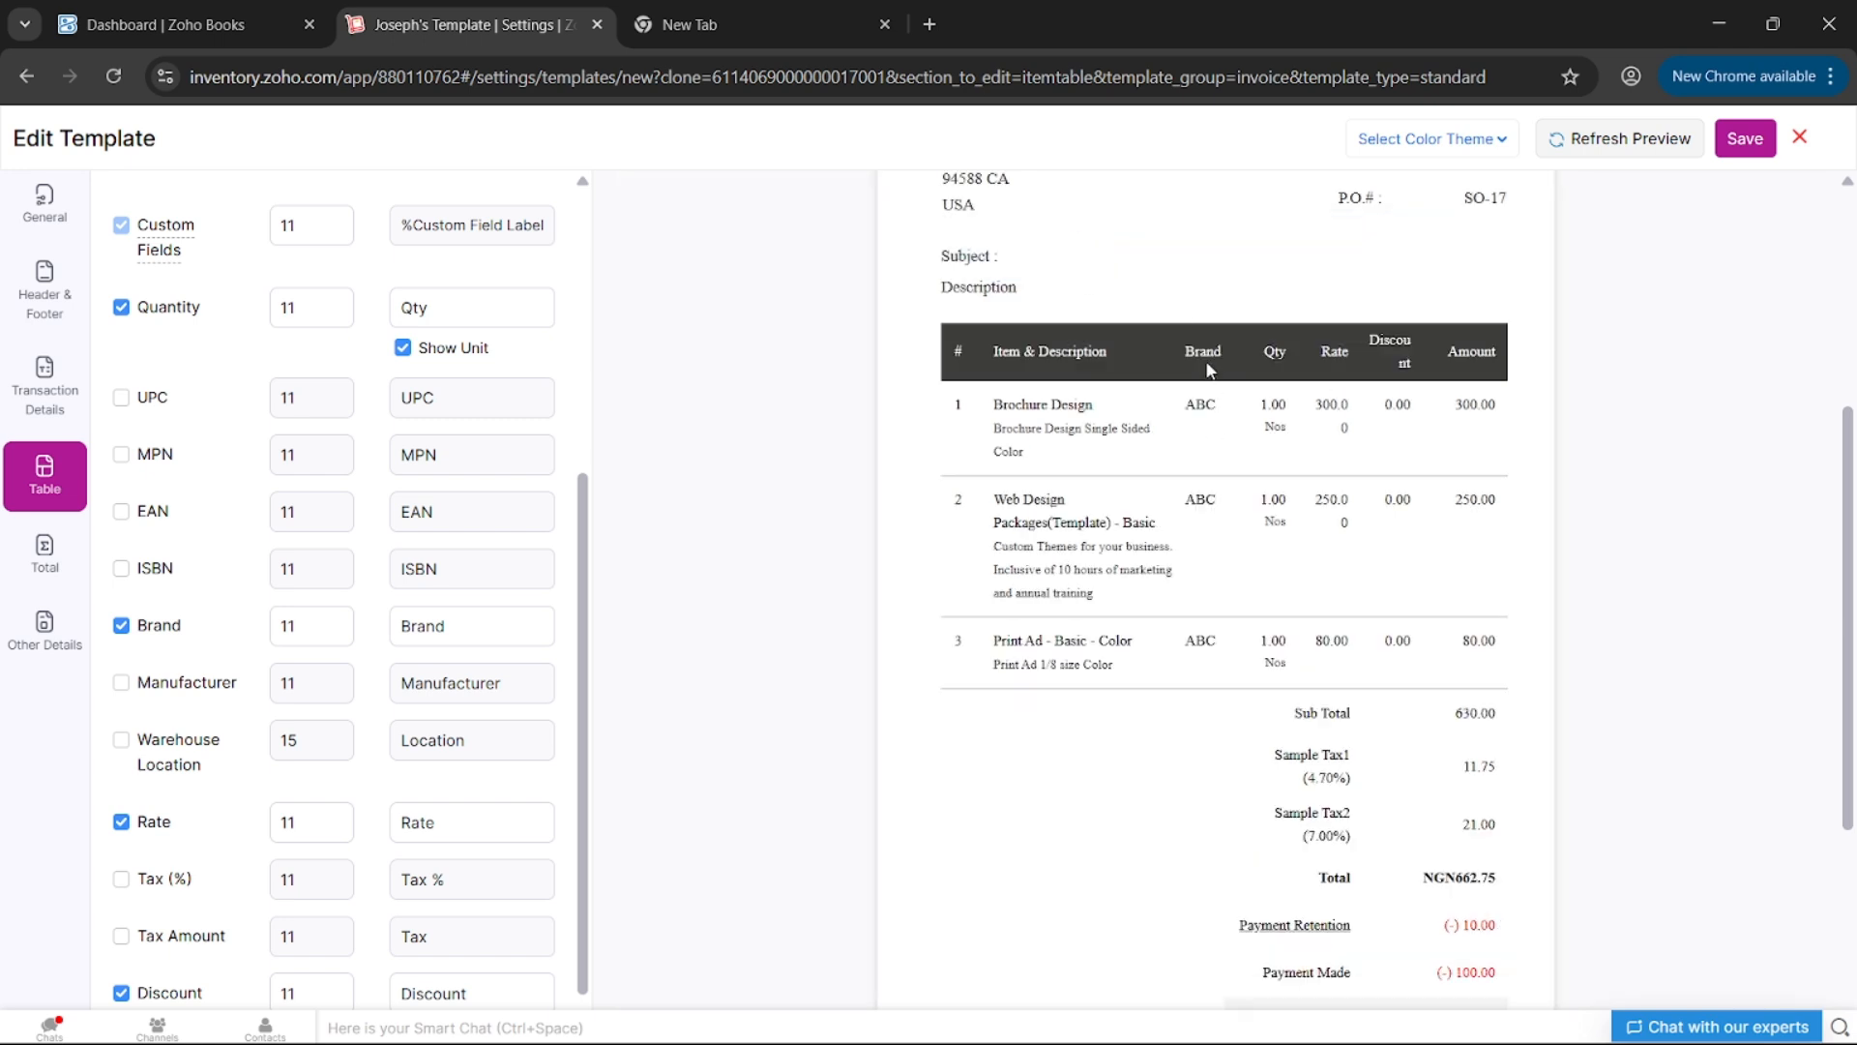
- Untick Brand and refresh the preview to drop the column
left_click(121, 625)
scroll(423, 622, "down", 1)
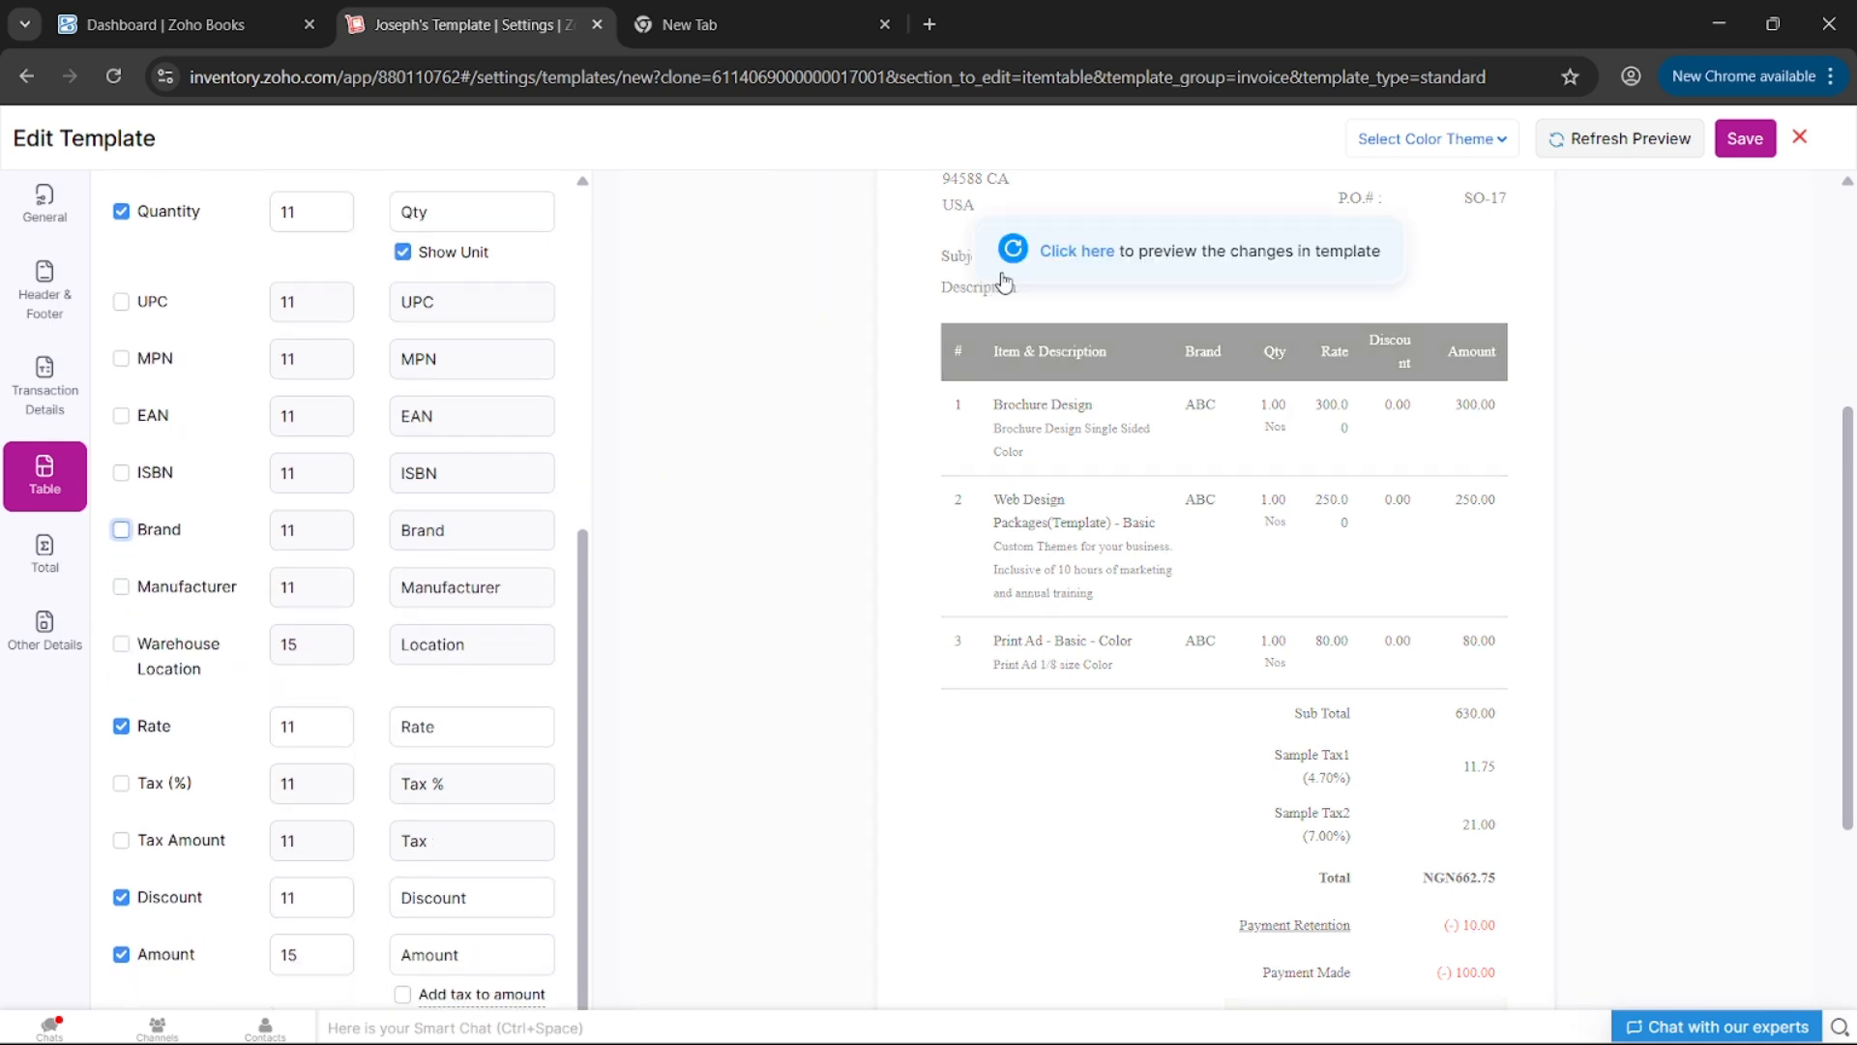
left_click(1072, 255)
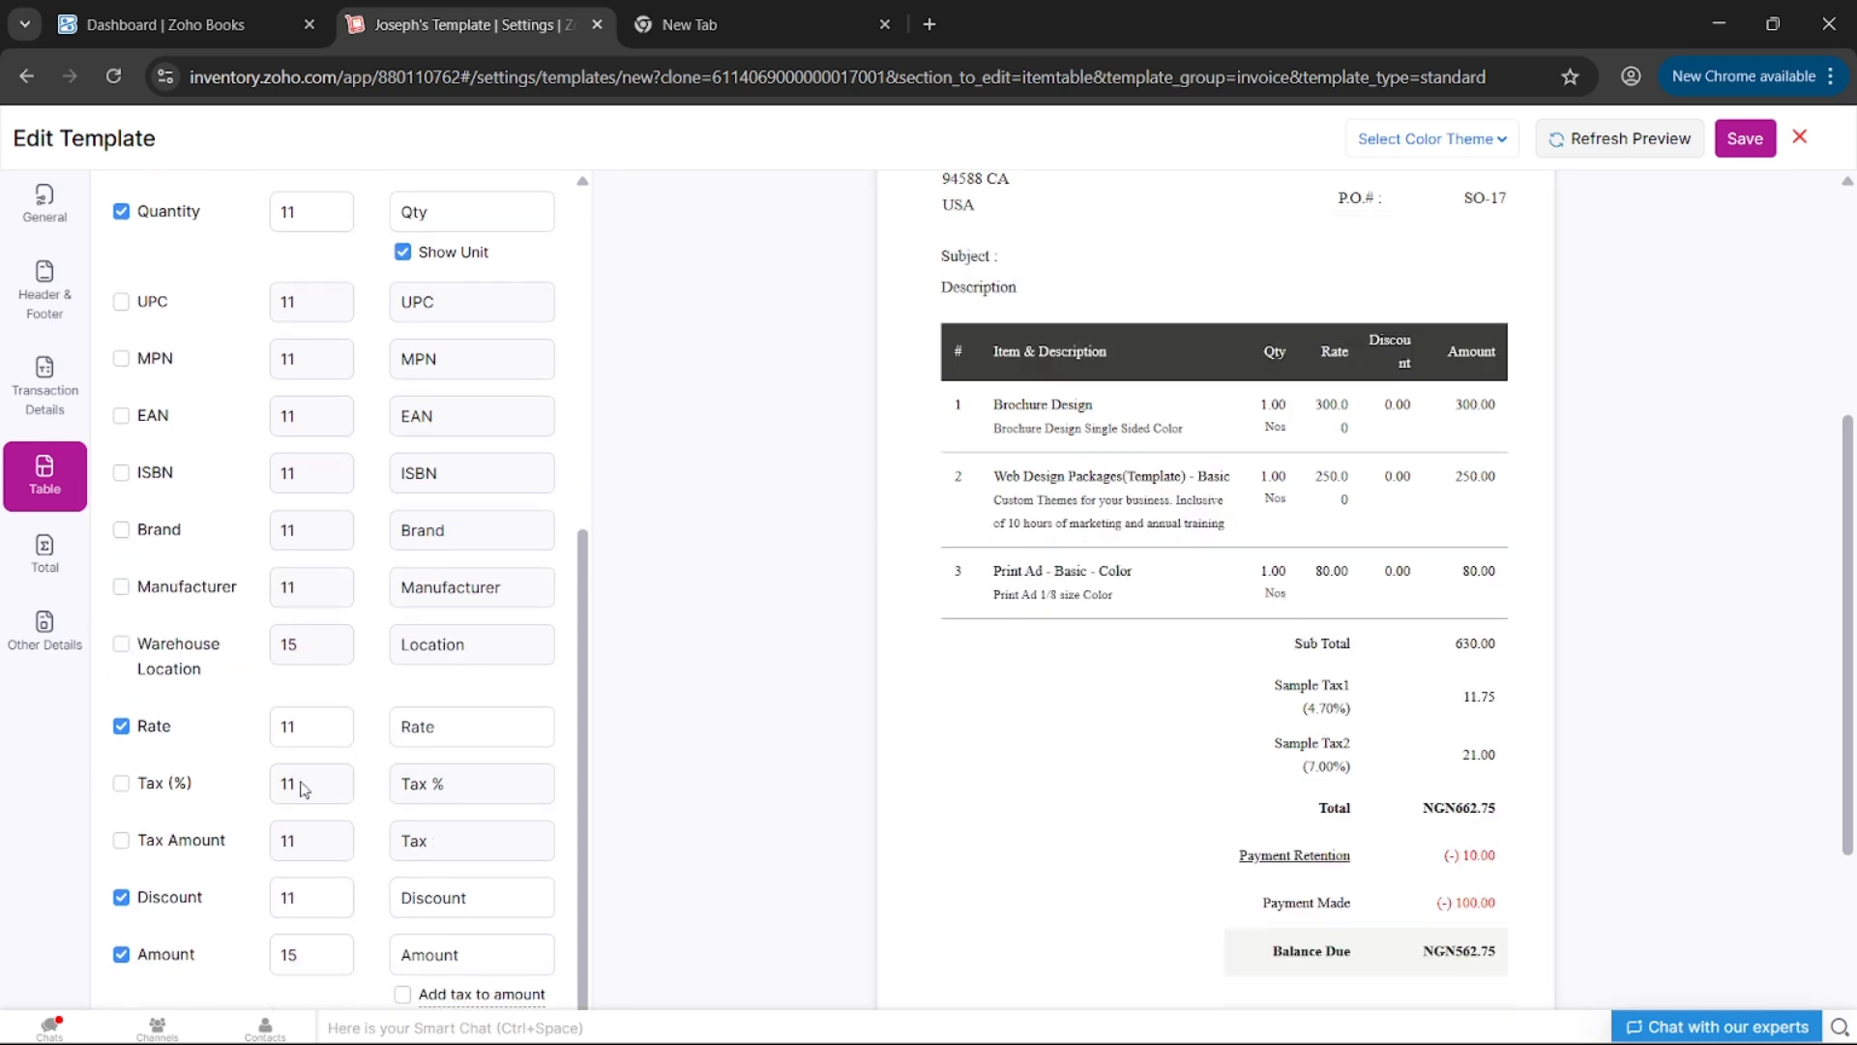
left_click(36, 564)
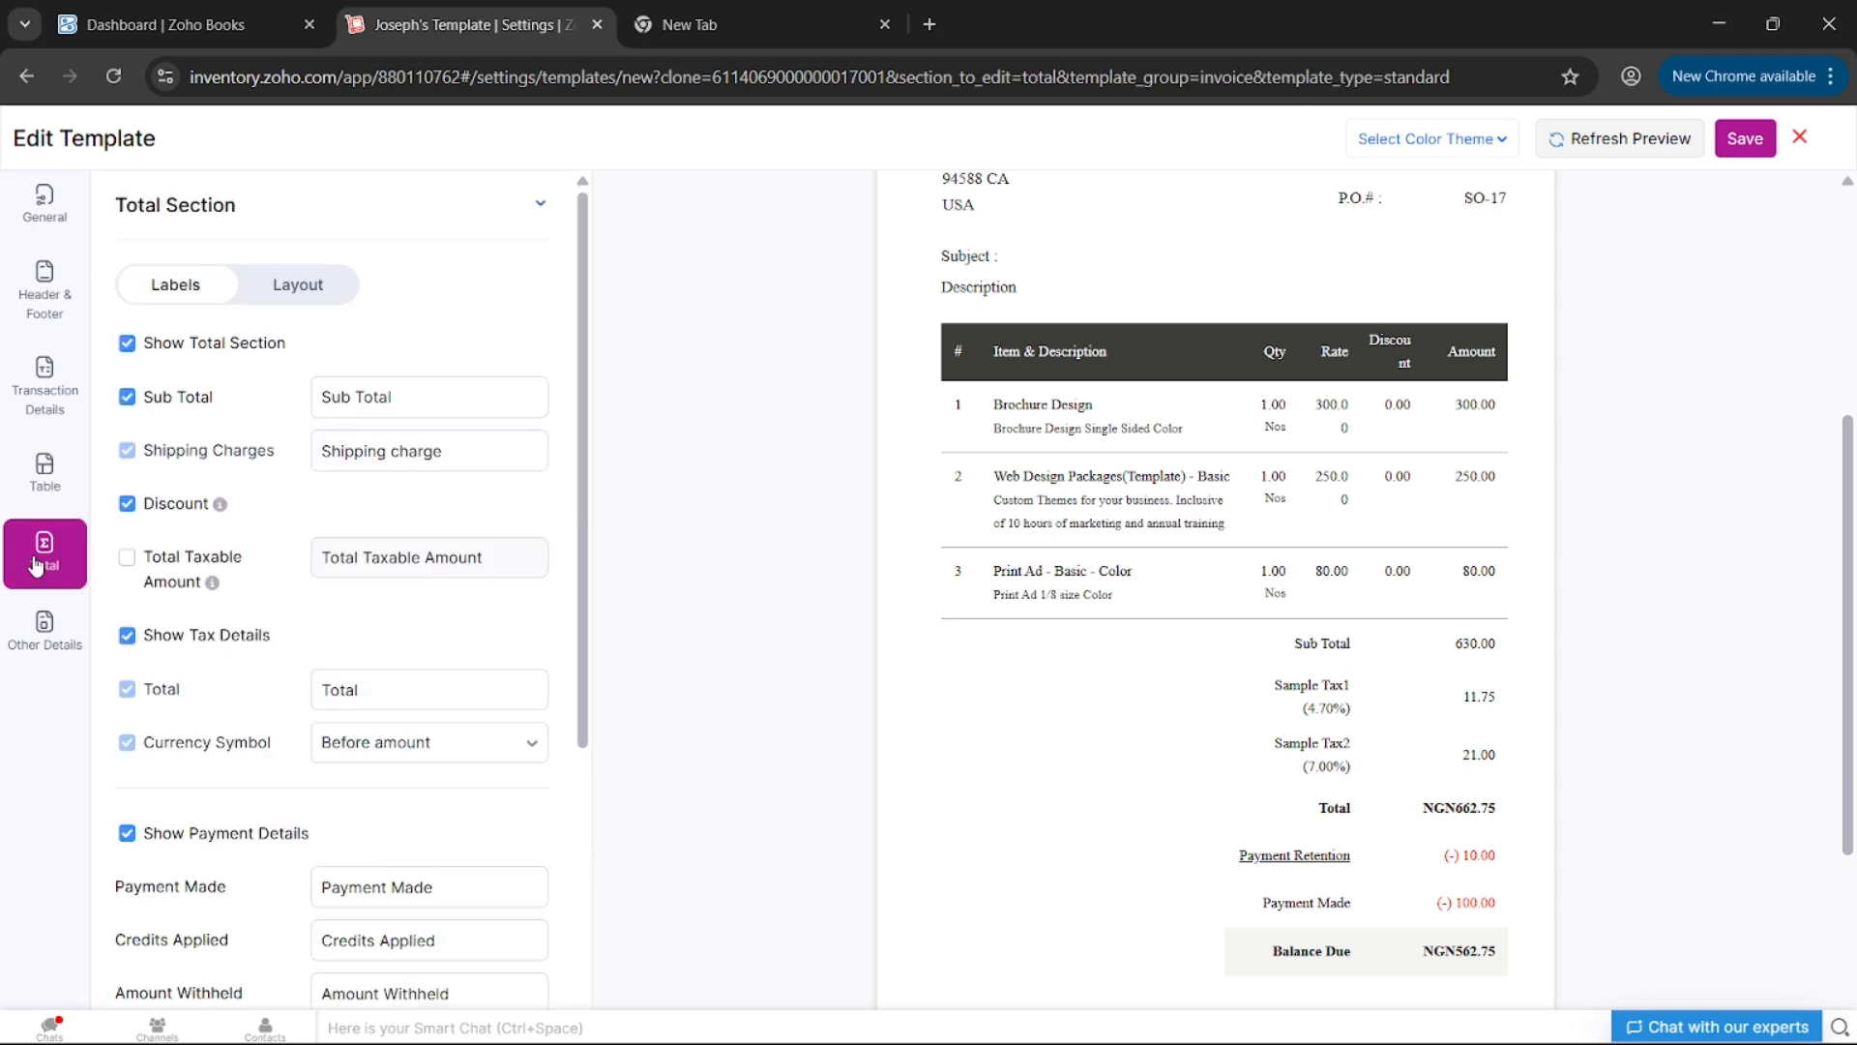
- Show the Total Section's font and colour settings and select the subtotal and tax font size
scroll(293, 563, "down", 2)
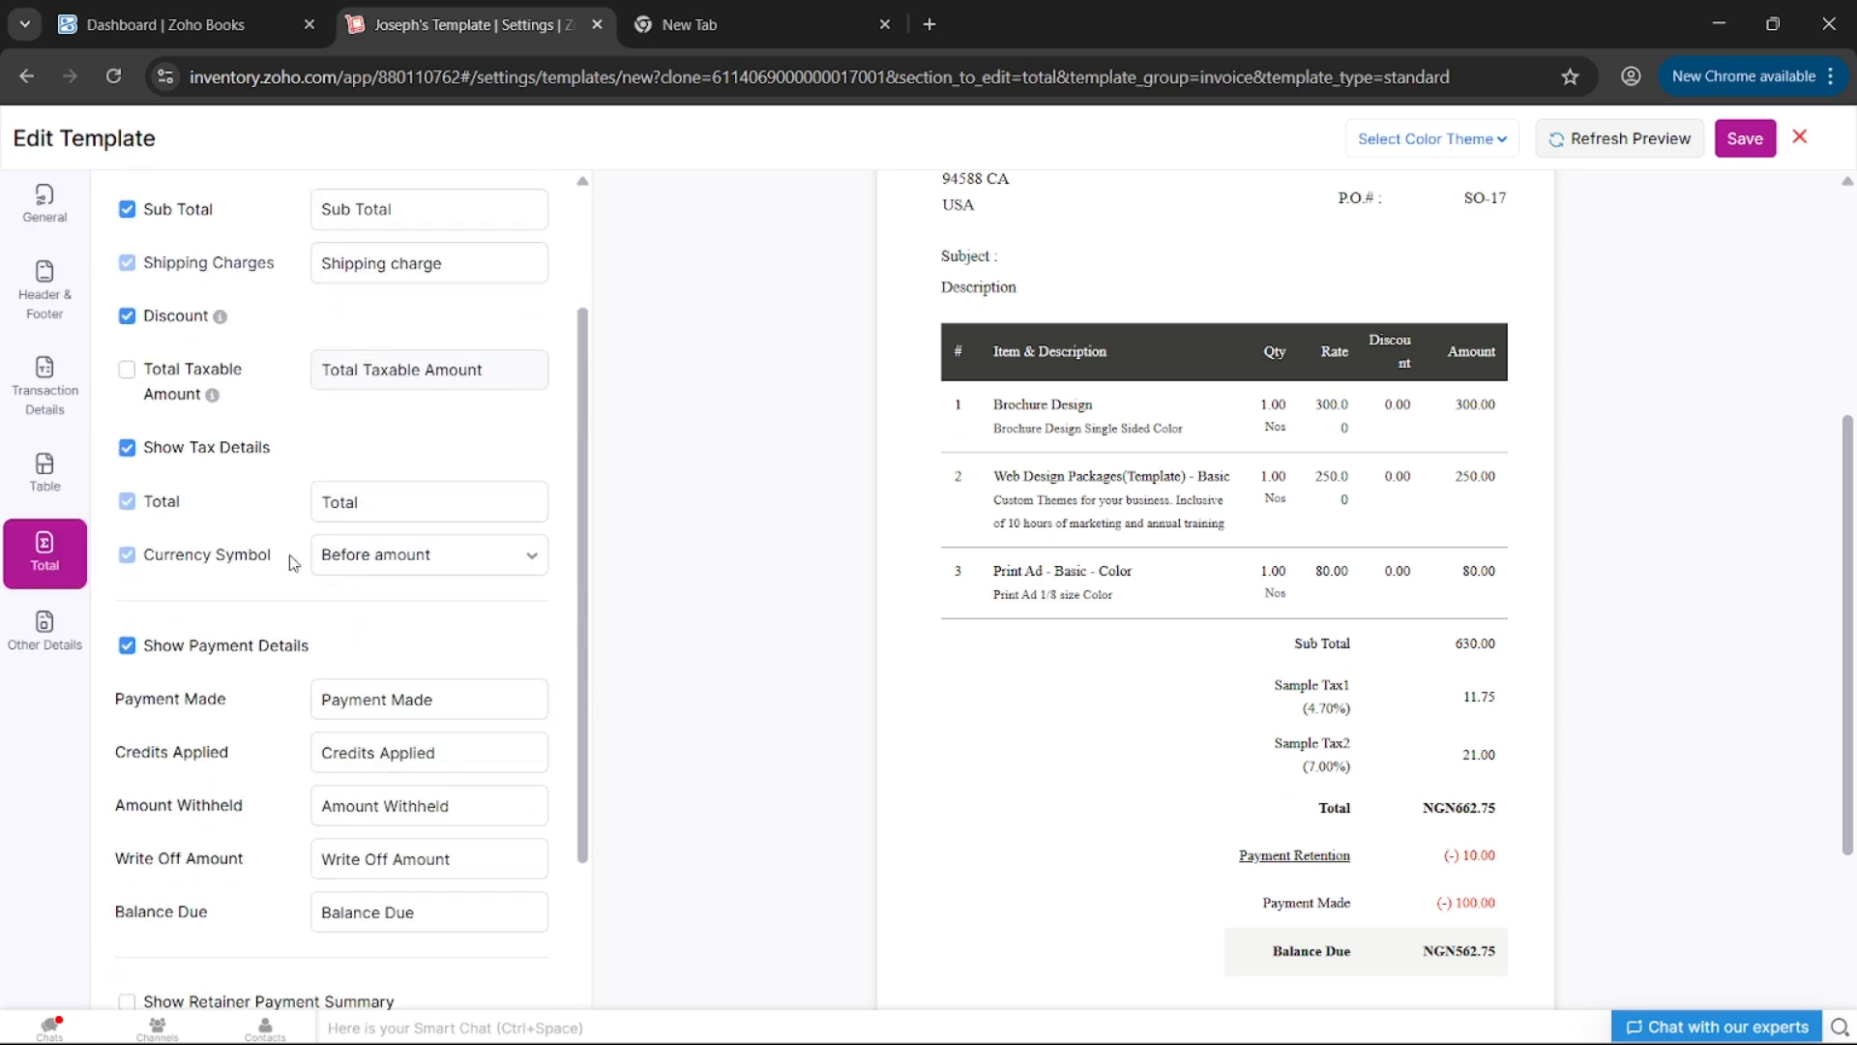
scroll(293, 563, "down", 2)
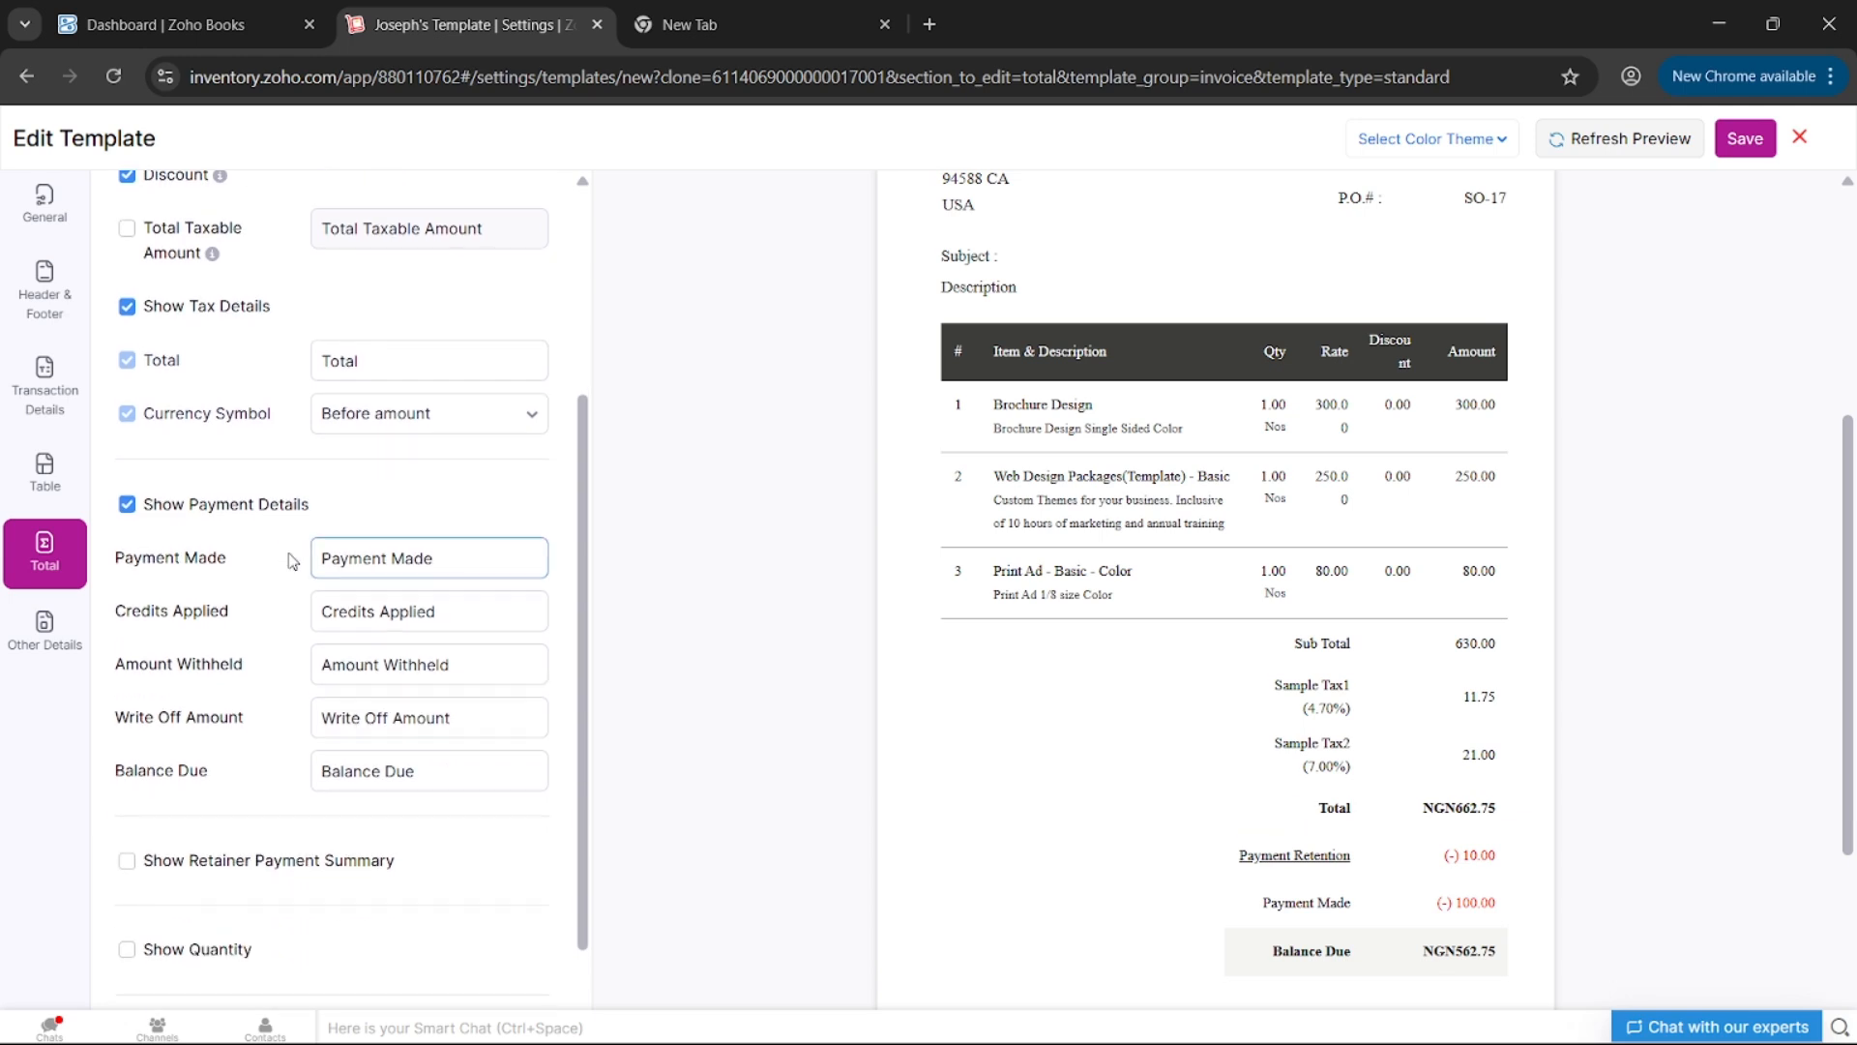
scroll(293, 563, "down", 2)
scroll(291, 562, "up", 6)
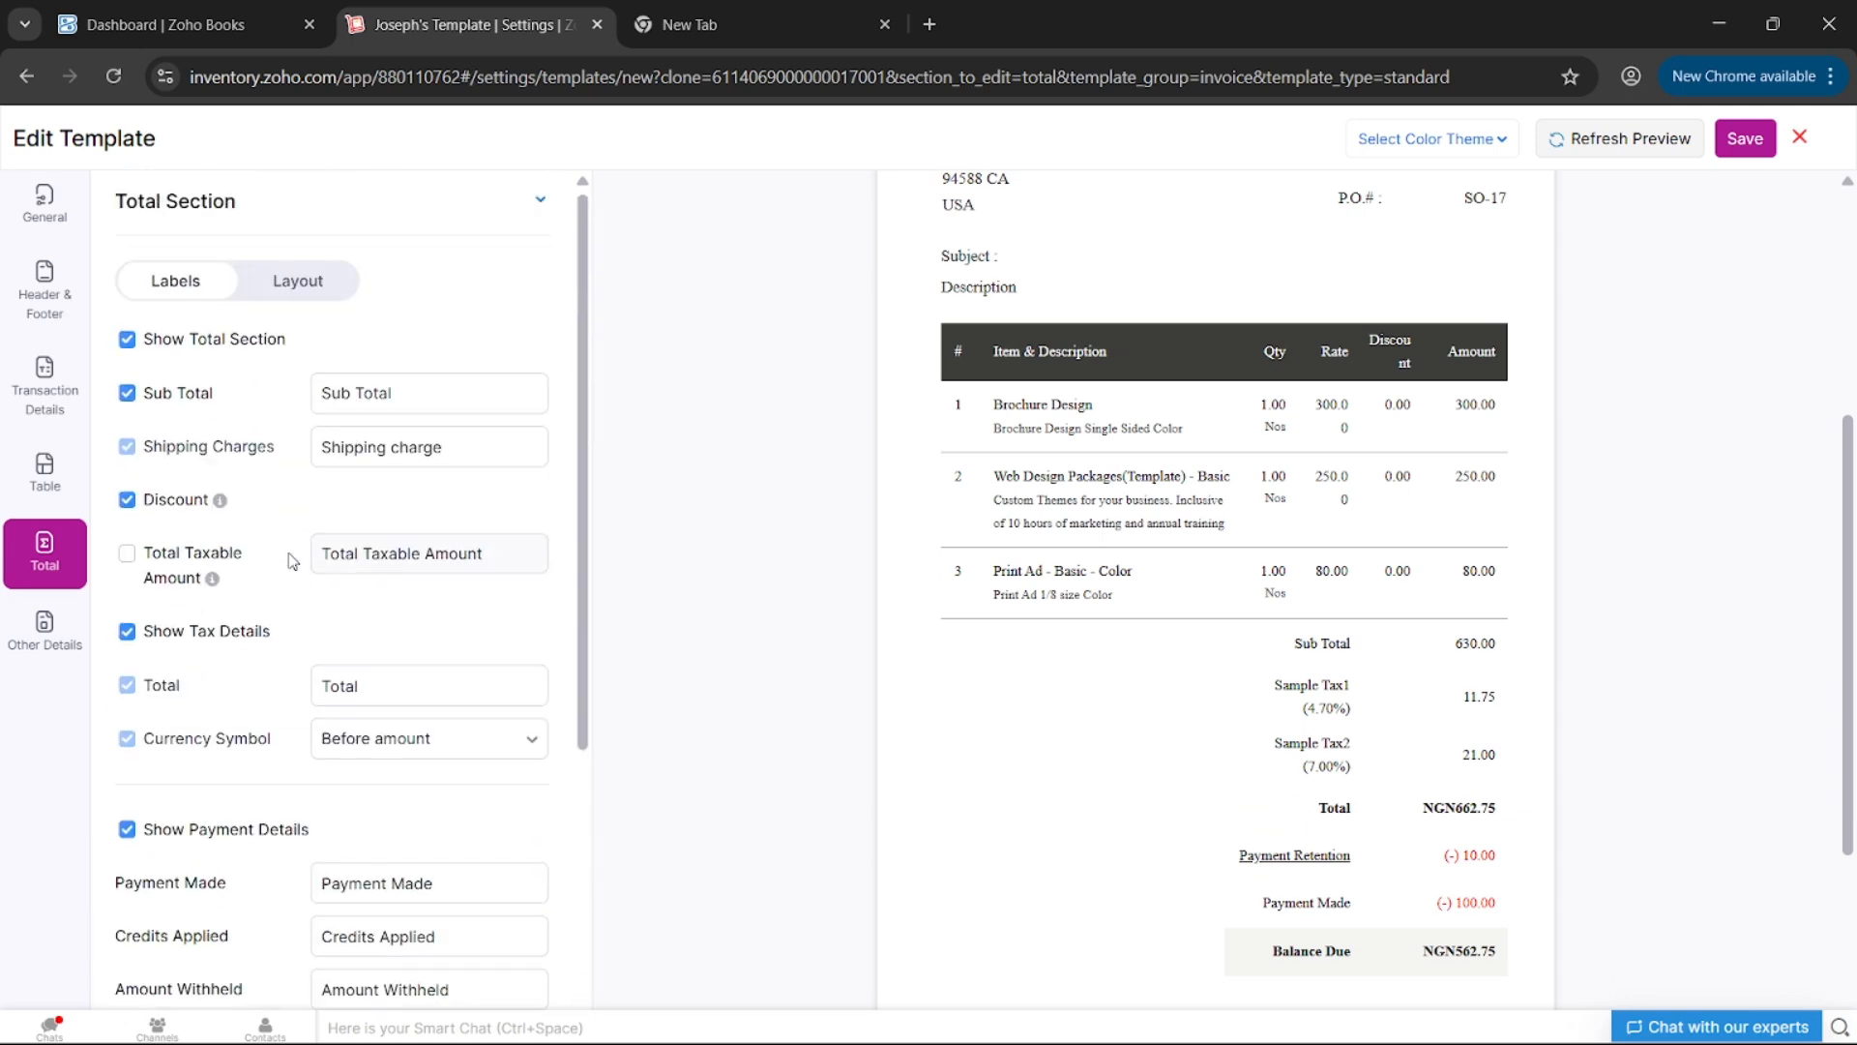
left_click(280, 300)
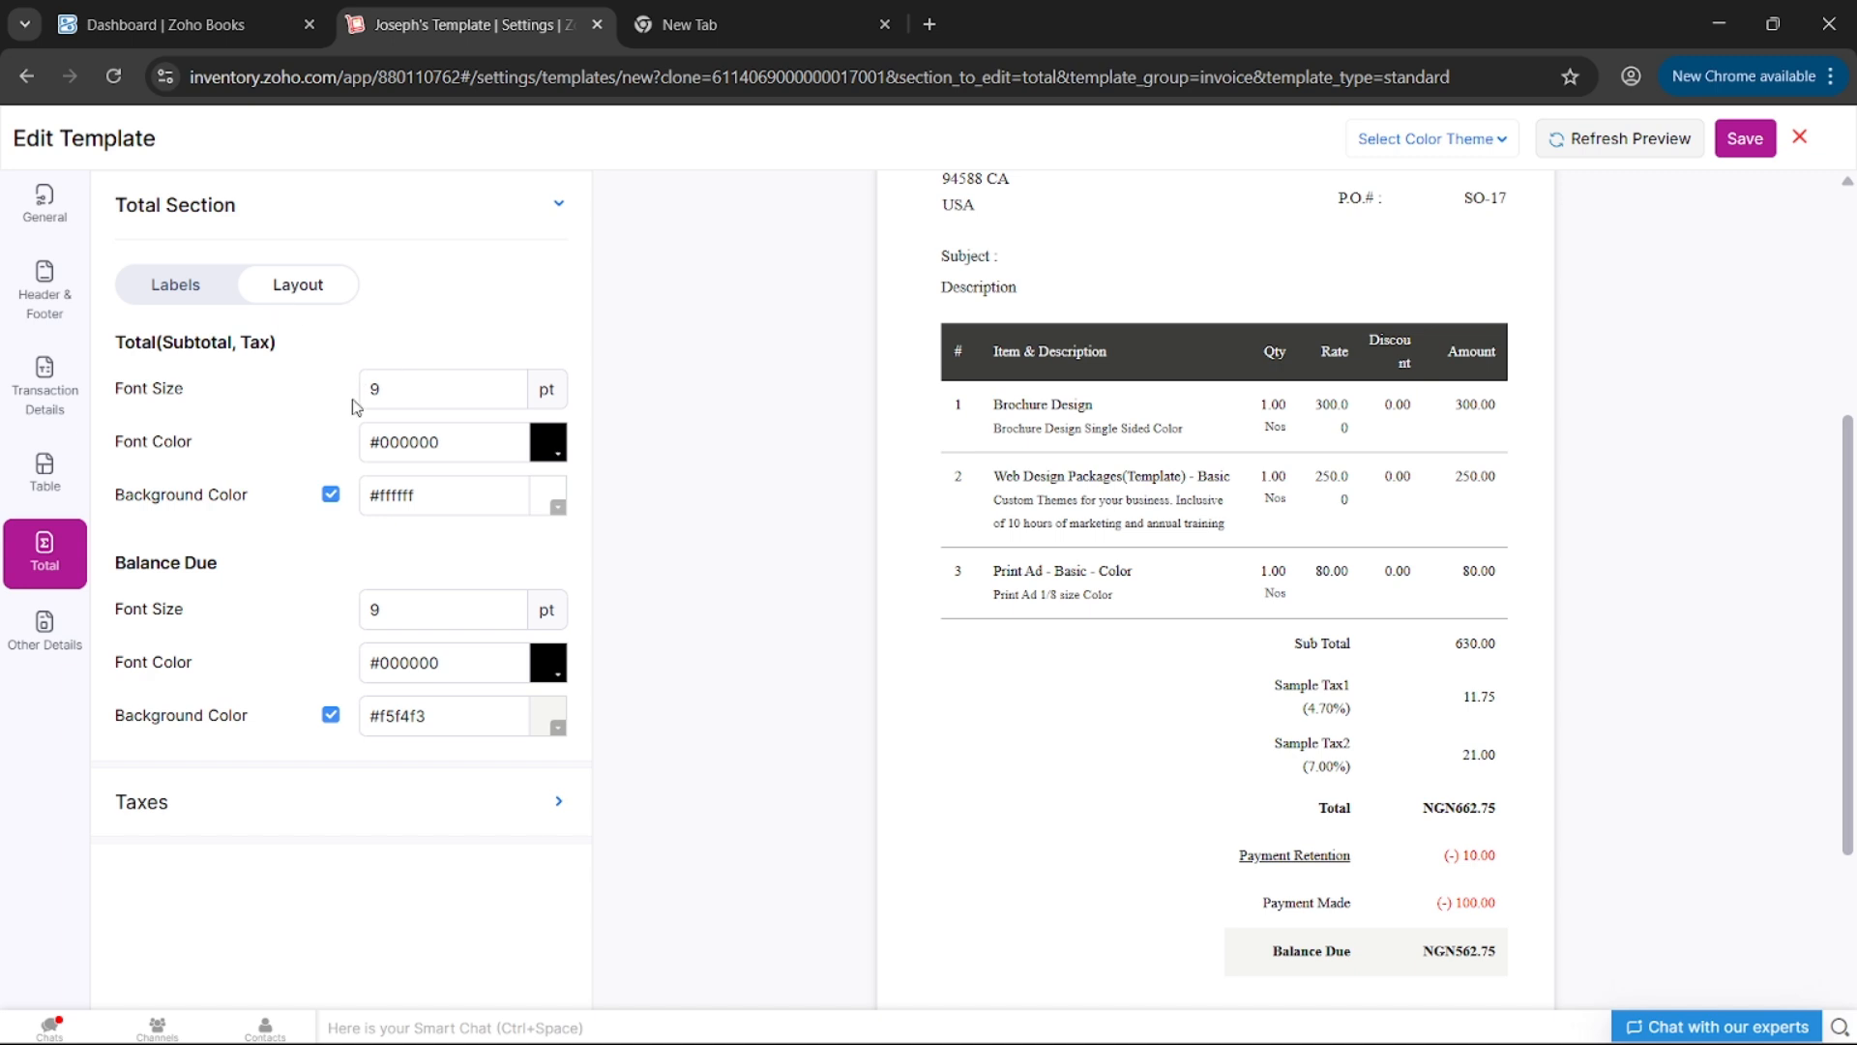
left_click(395, 394)
left_click(43, 630)
- Expand Document Summary and open the 'Add your bank details' editor
left_click(330, 229)
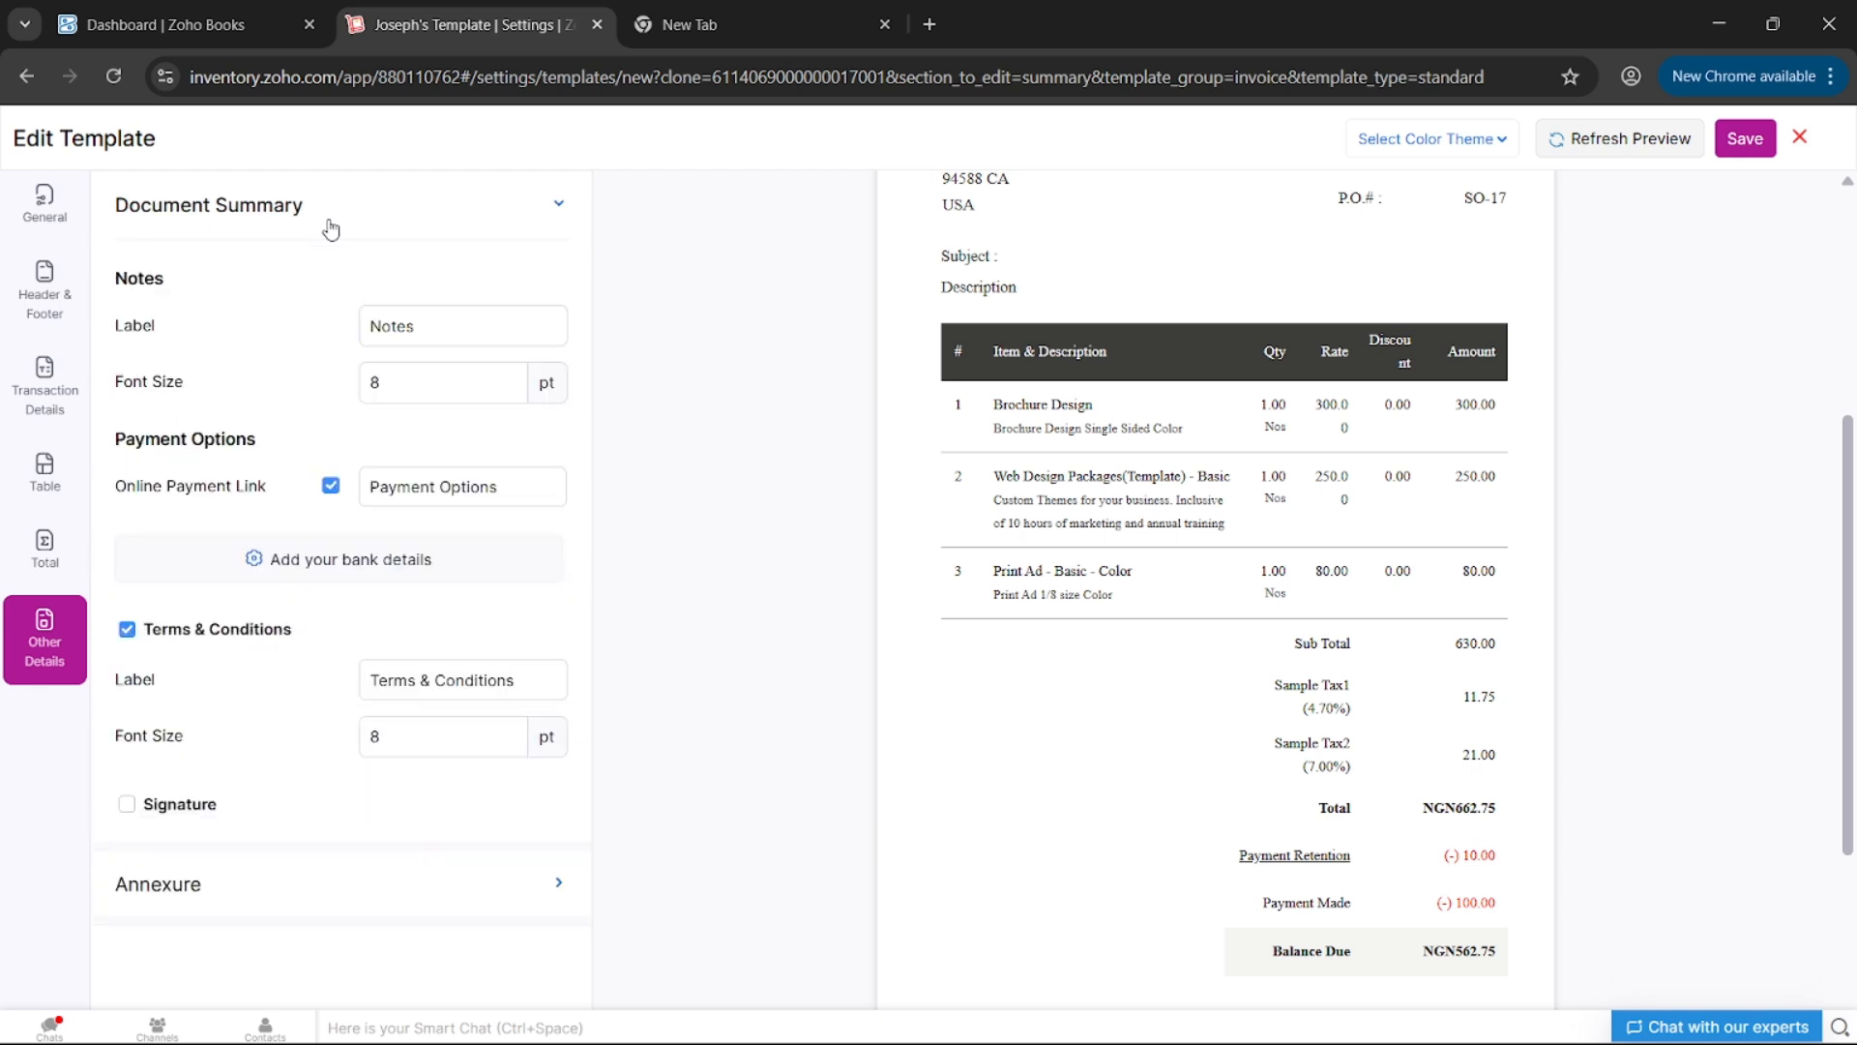
left_click(305, 557)
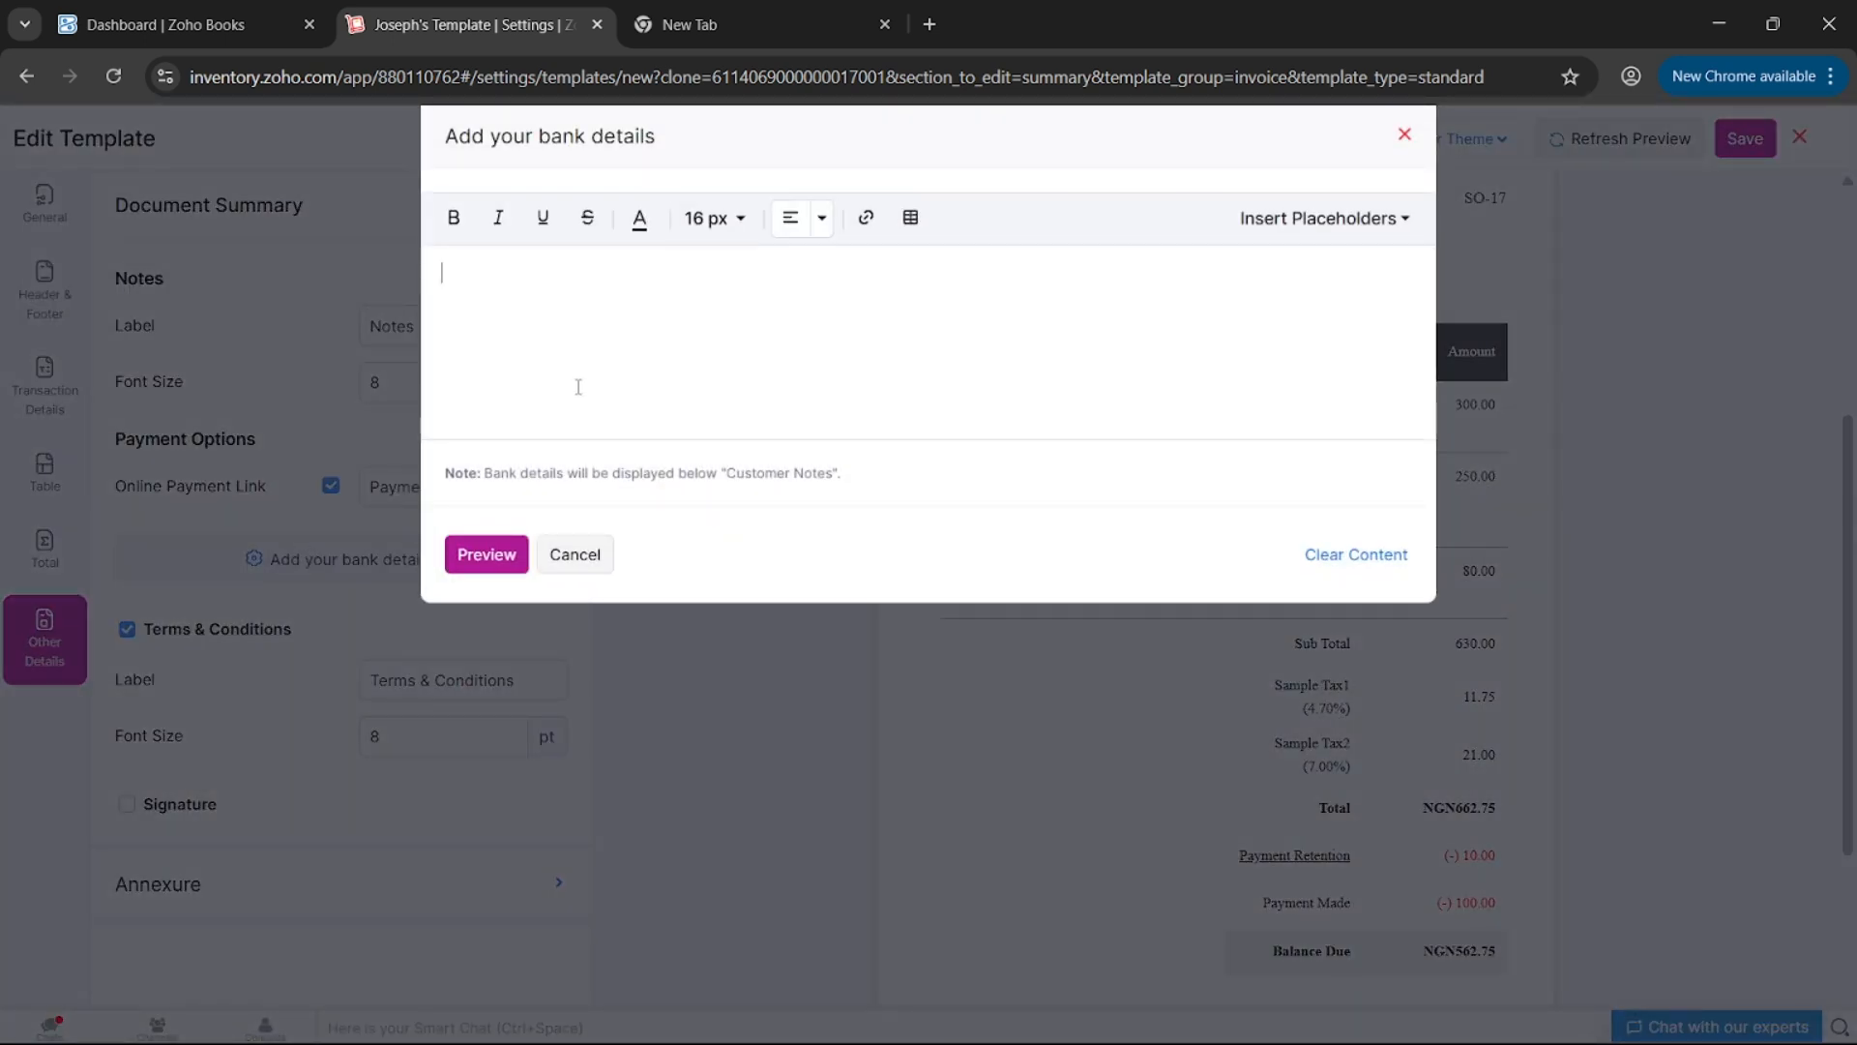
- Enter bank name 'Access Bnak', the account number and holder's name on separate lines, then apply
type("Access Bnak")
key("Return")
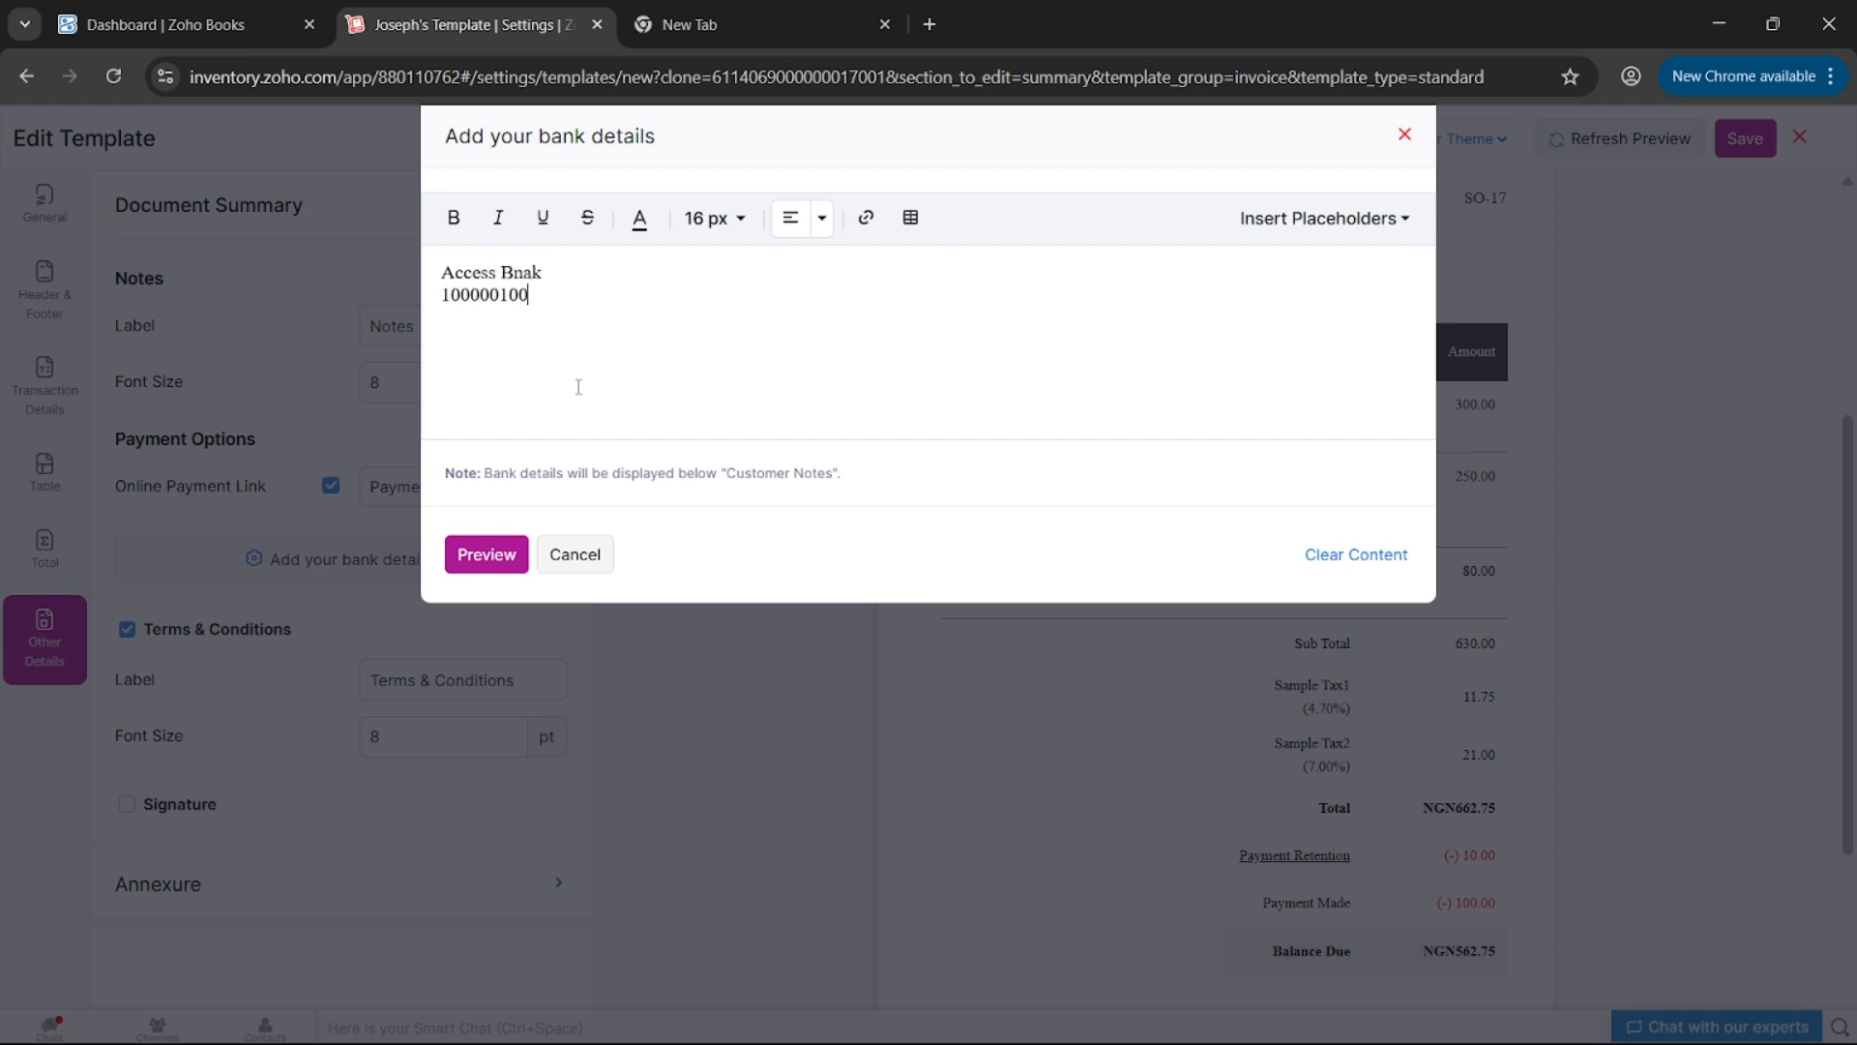
left_click(493, 553)
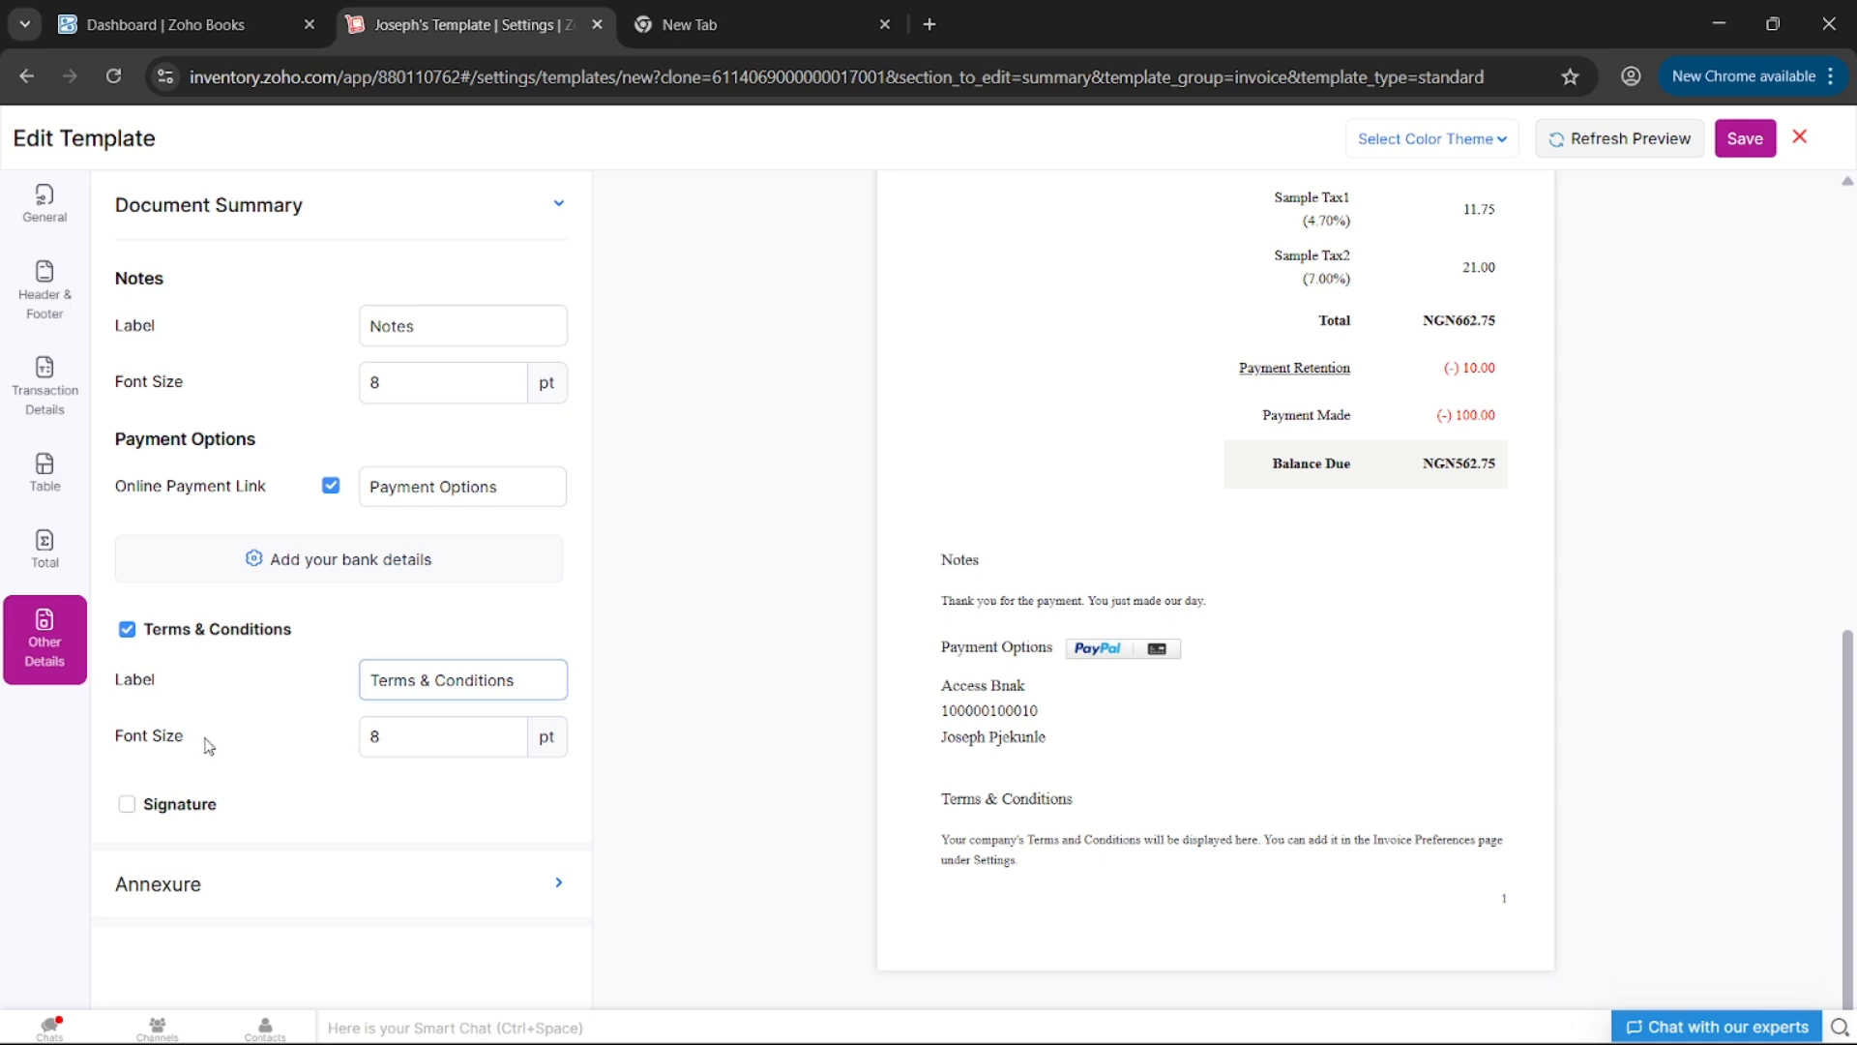
- Preview the invoice with bank details under Payment Options, then save Joseph's Template
left_click(402, 735)
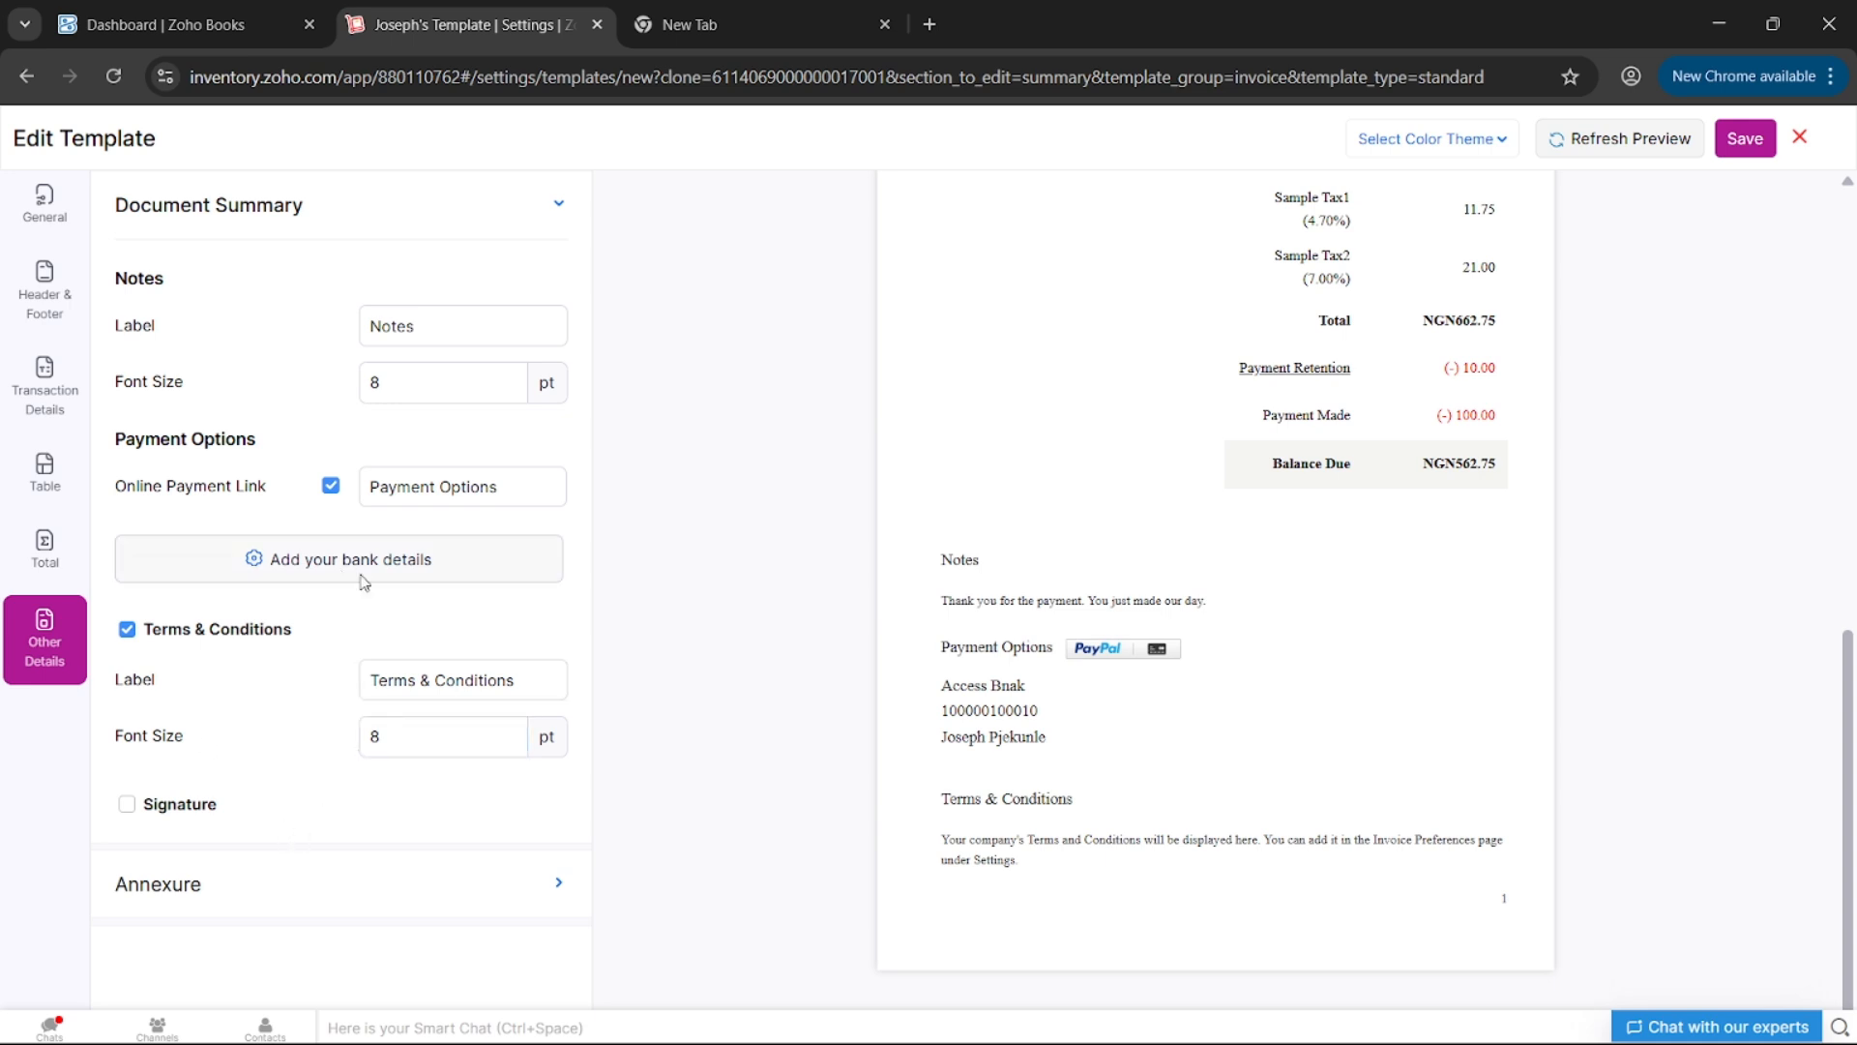
left_click(1745, 142)
- Set Joseph's Template as the default invoice template from its card's gear menu
mouse_move(1053, 567)
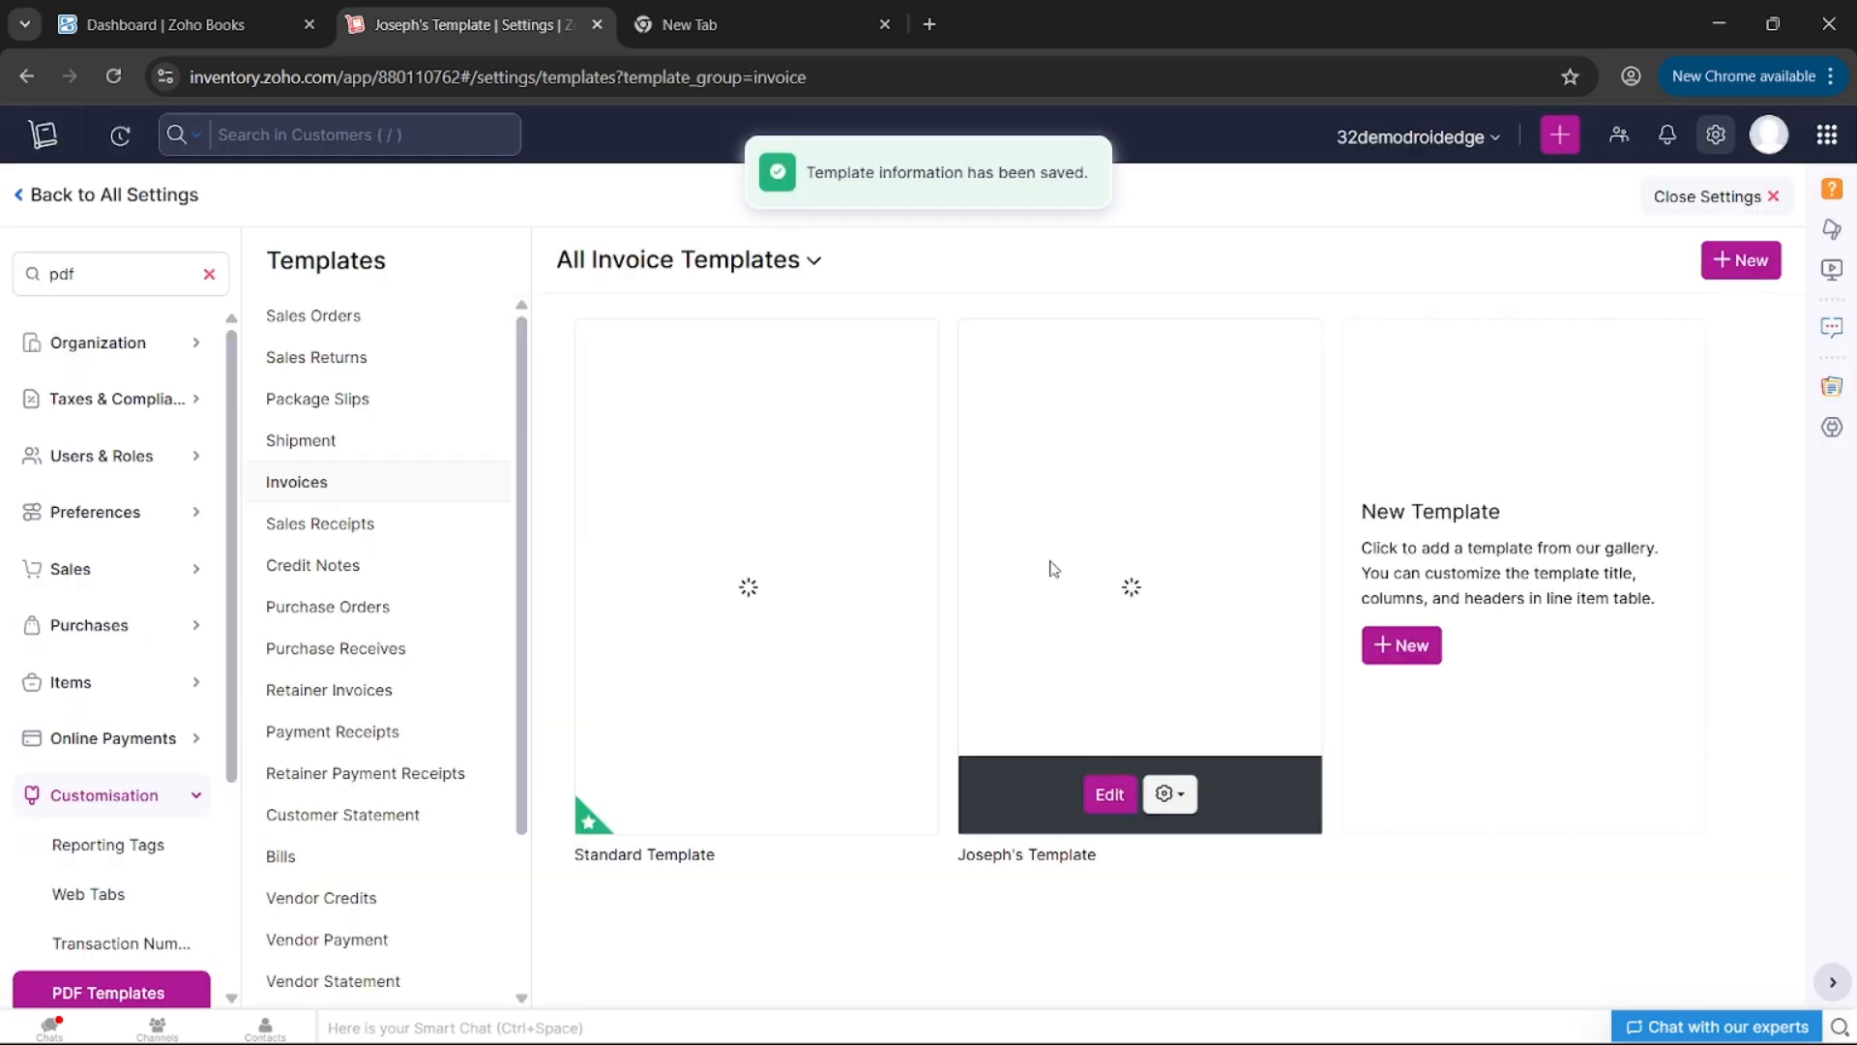
left_click(1168, 795)
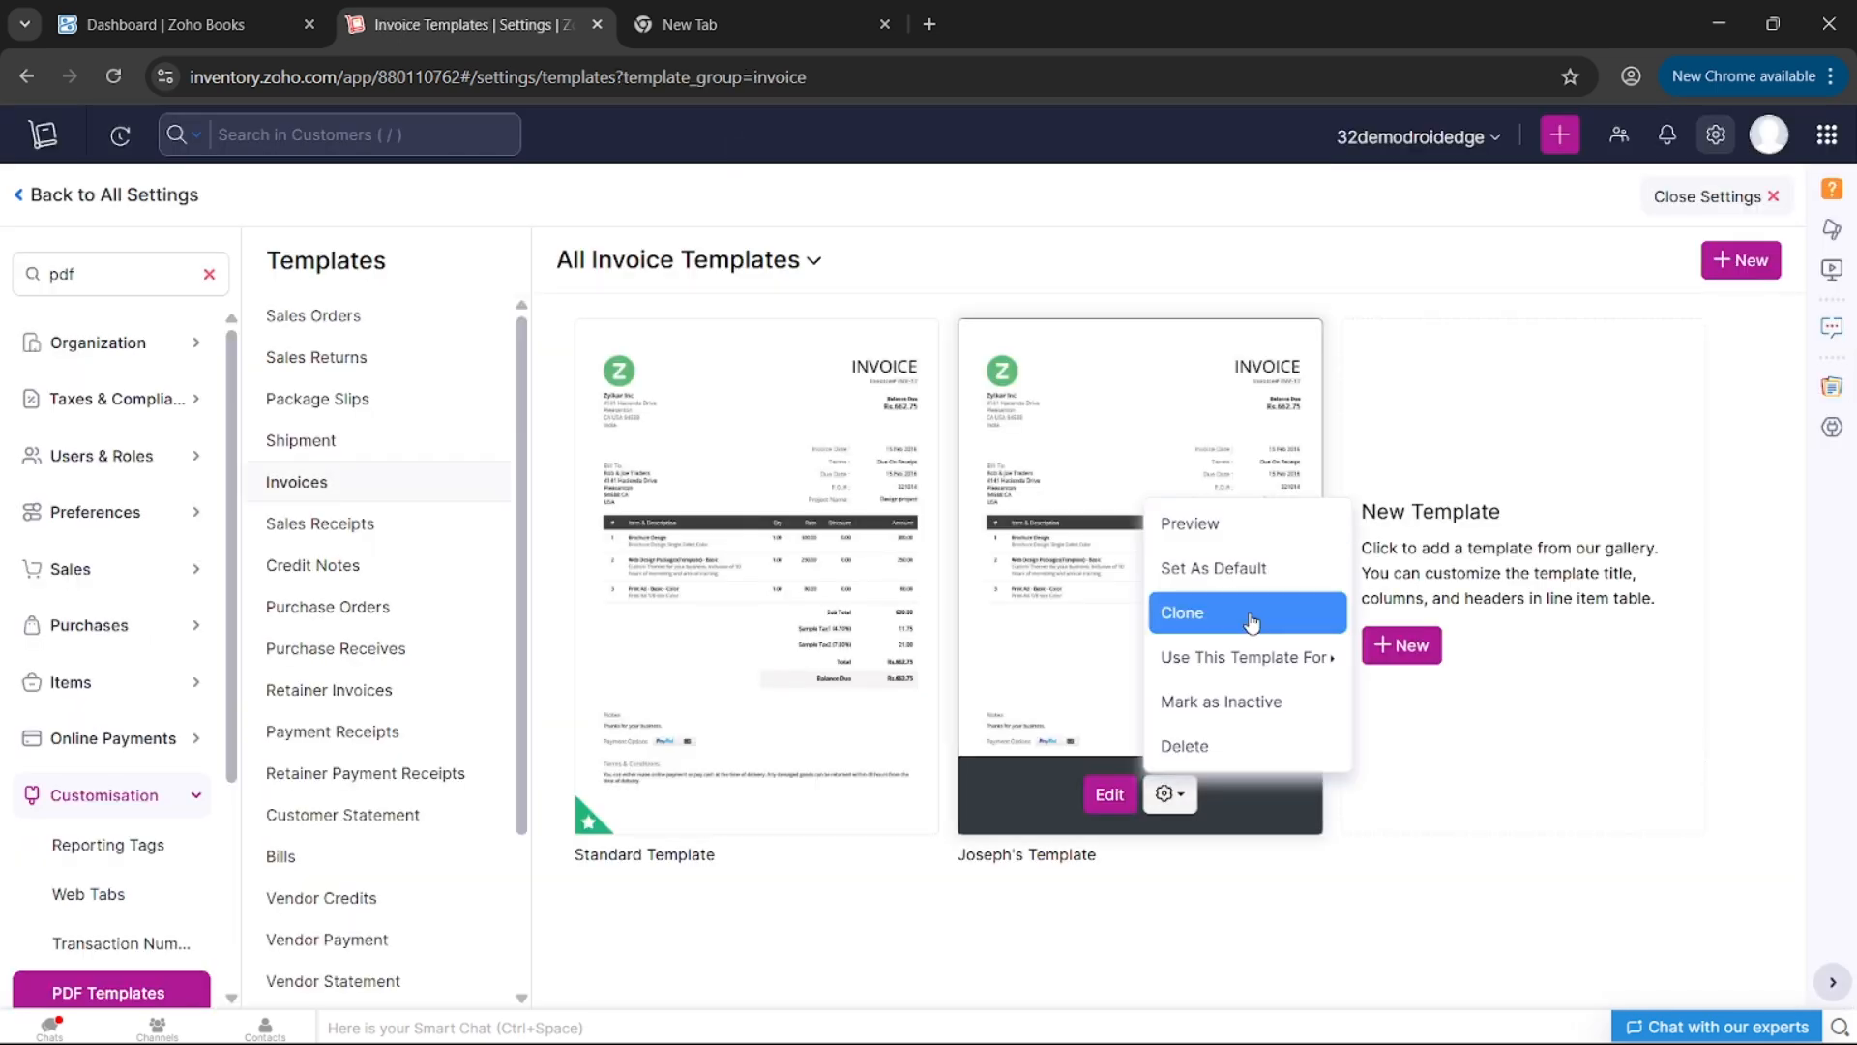
left_click(1242, 578)
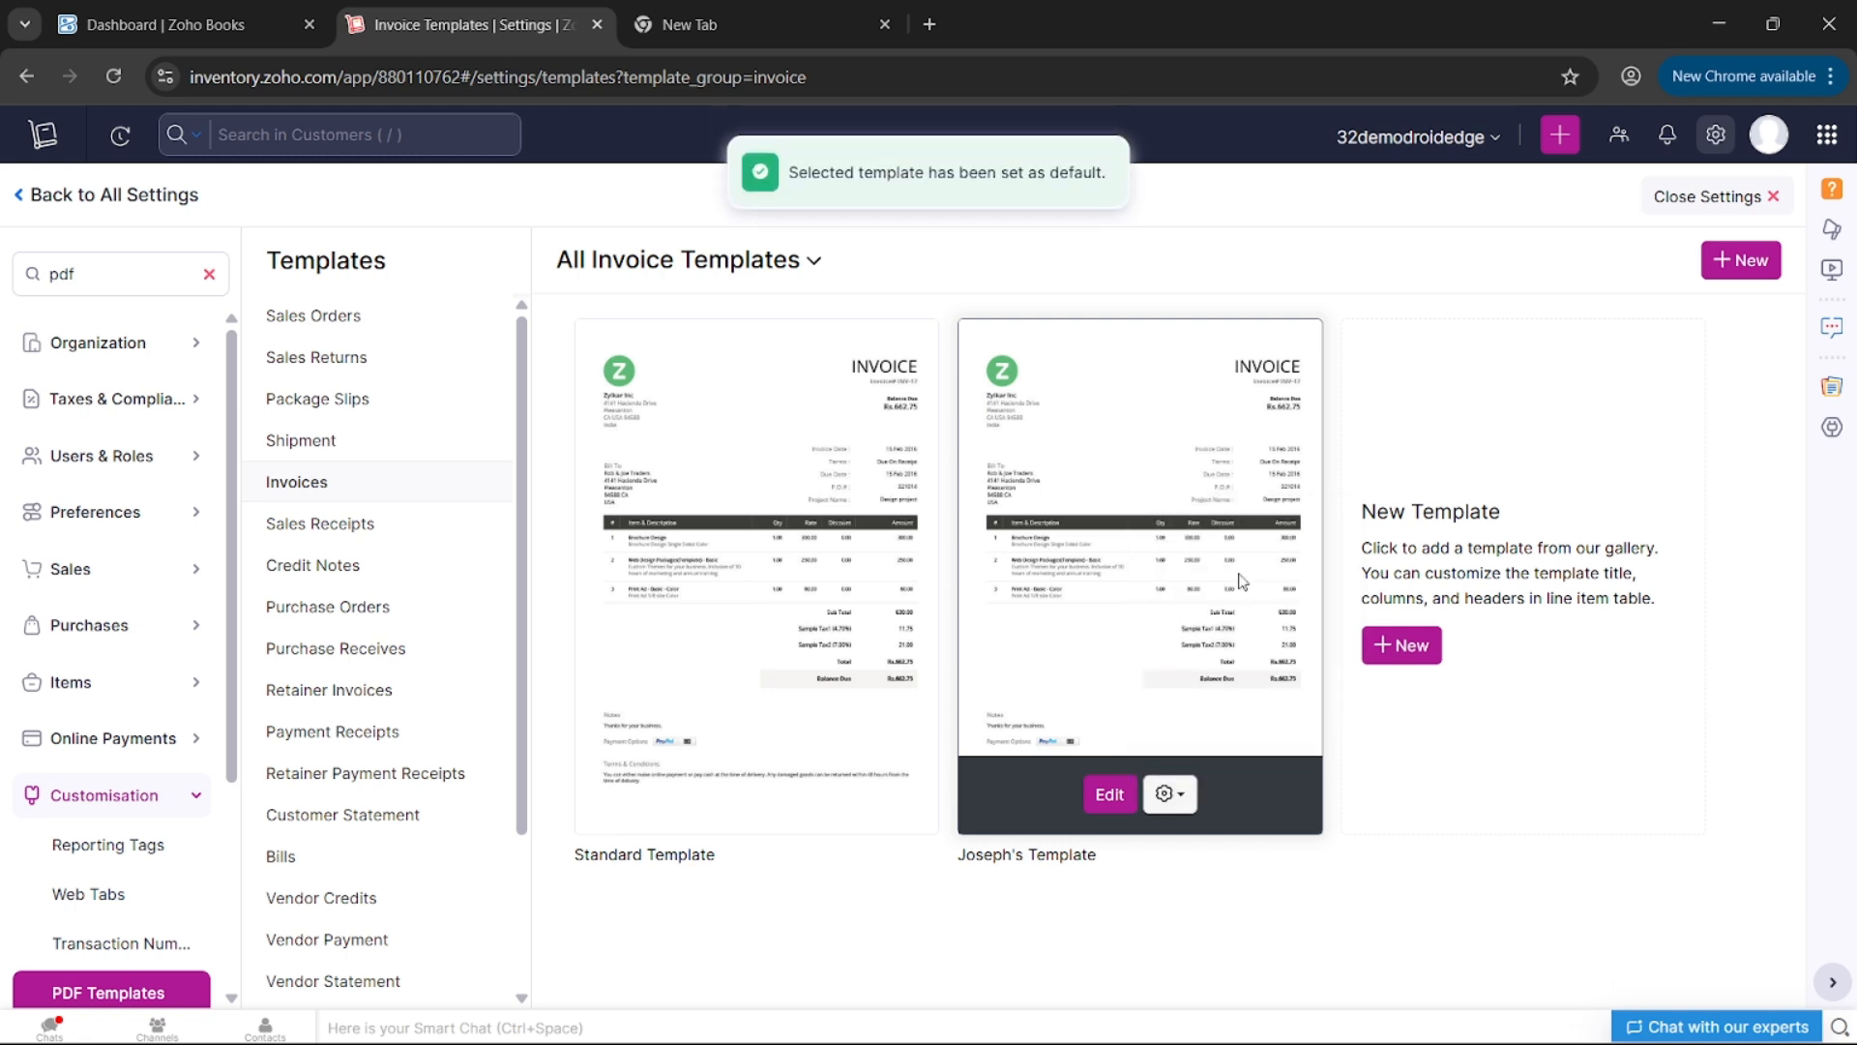